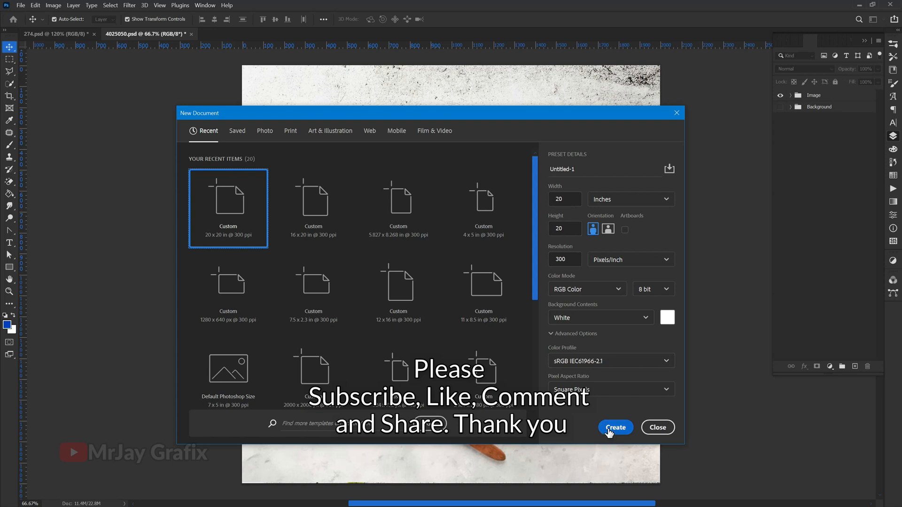
Create a 20 x 20 inch document at 300 pixels/inch in RGB Color with a white background
click(609, 428)
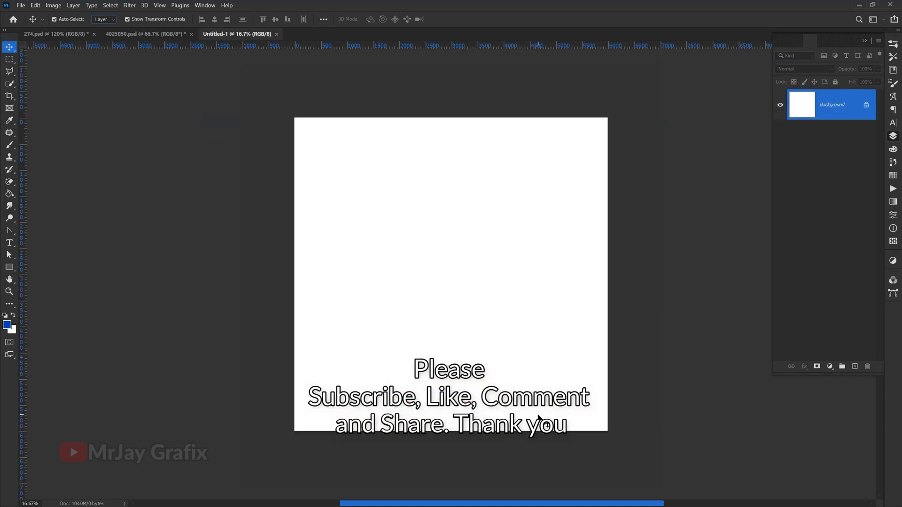
scroll(513, 312, up, 1)
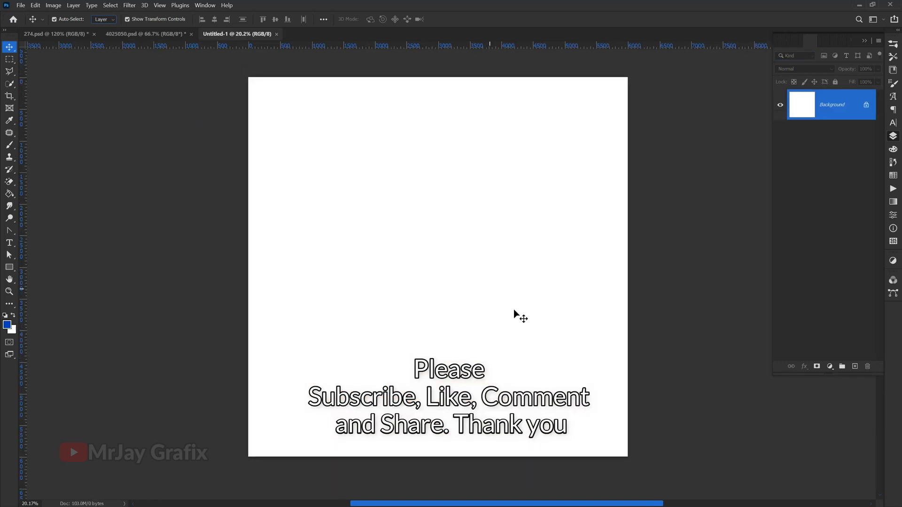
scroll(405, 252, up, 1)
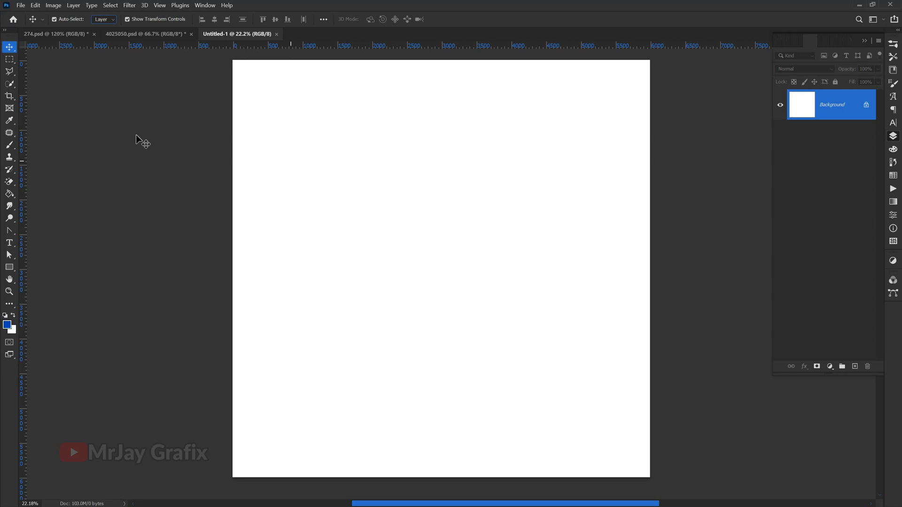
Copy the yellow-orange gradient square from 274.psd into the Untitled-1 document
click(72, 37)
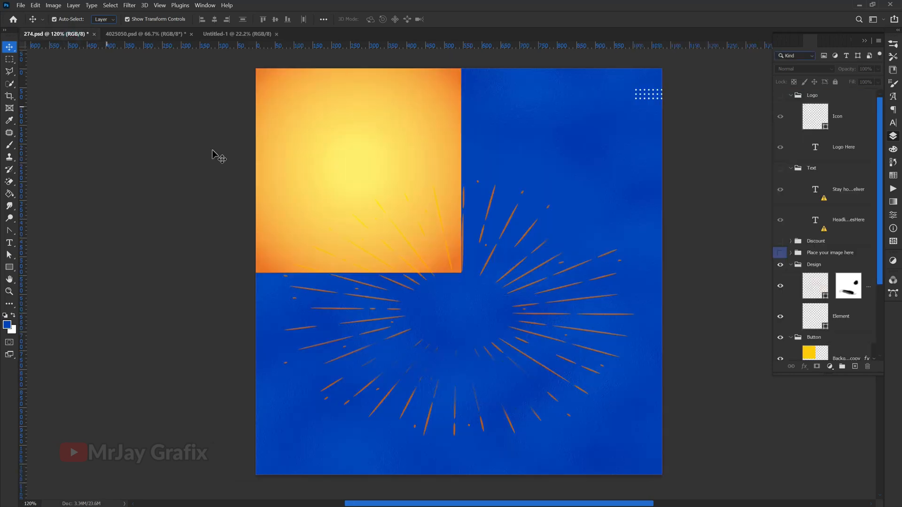
click(337, 211)
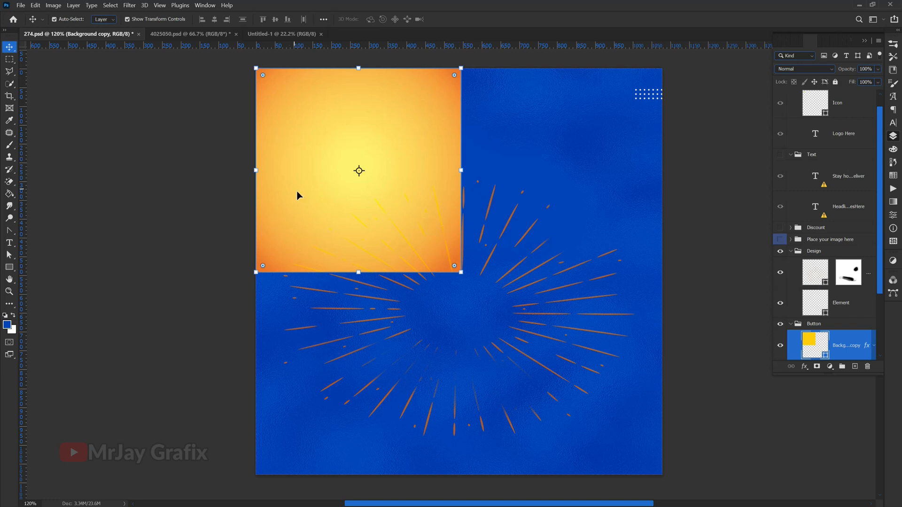
drag(322, 224, 449, 279)
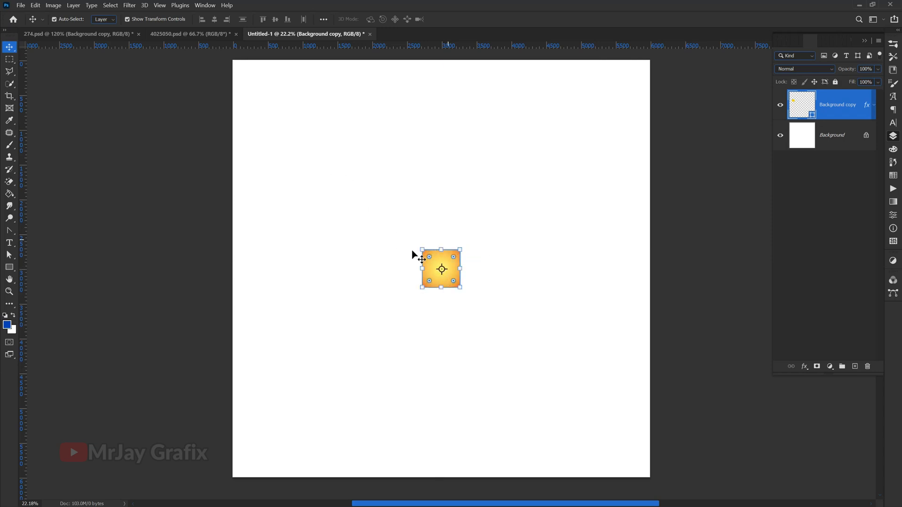
Scale the gradient layer up proportionally from its centre until it covers the whole canvas
click(423, 250)
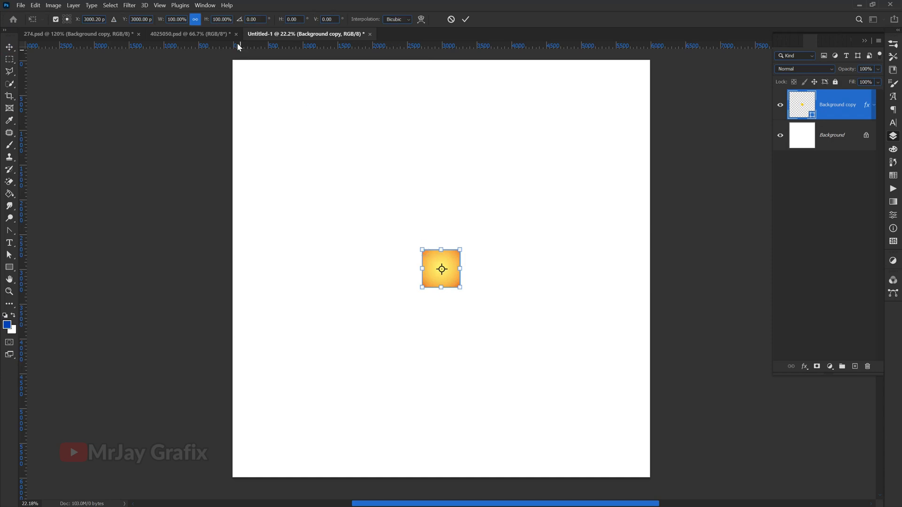
drag(210, 20, 687, 19)
click(466, 19)
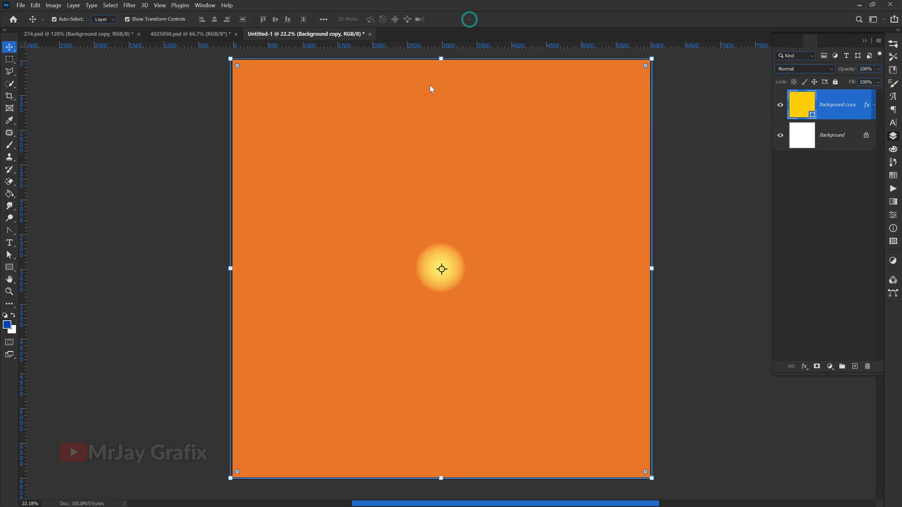
click(416, 305)
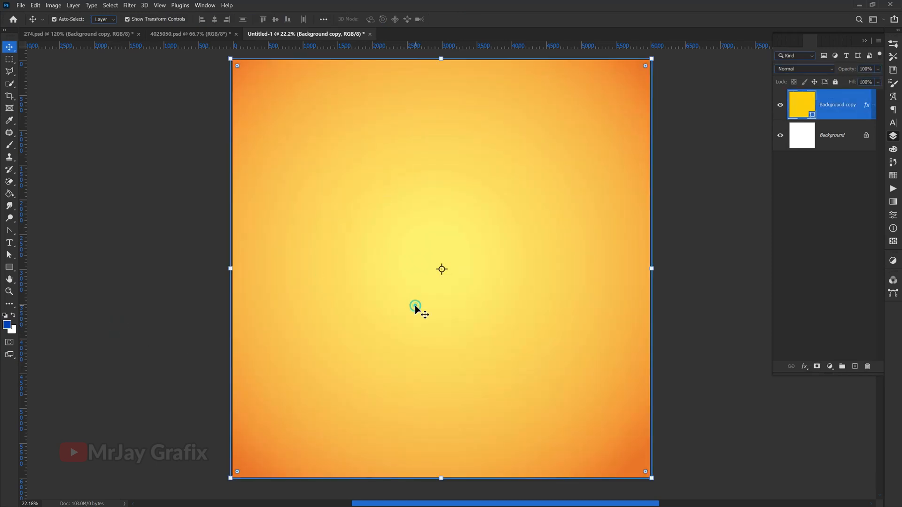
Lock the gradient layer completely so it cannot be moved
scroll(404, 311, down, 1)
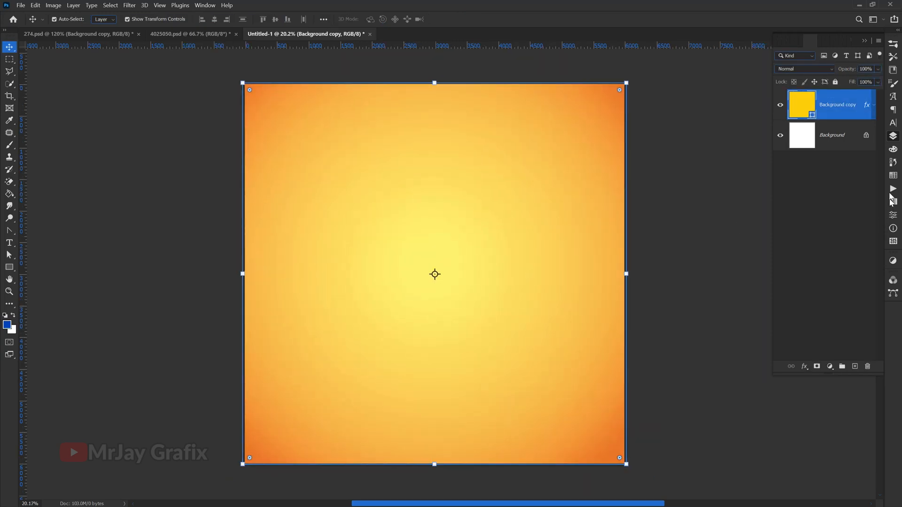
click(835, 82)
click(400, 244)
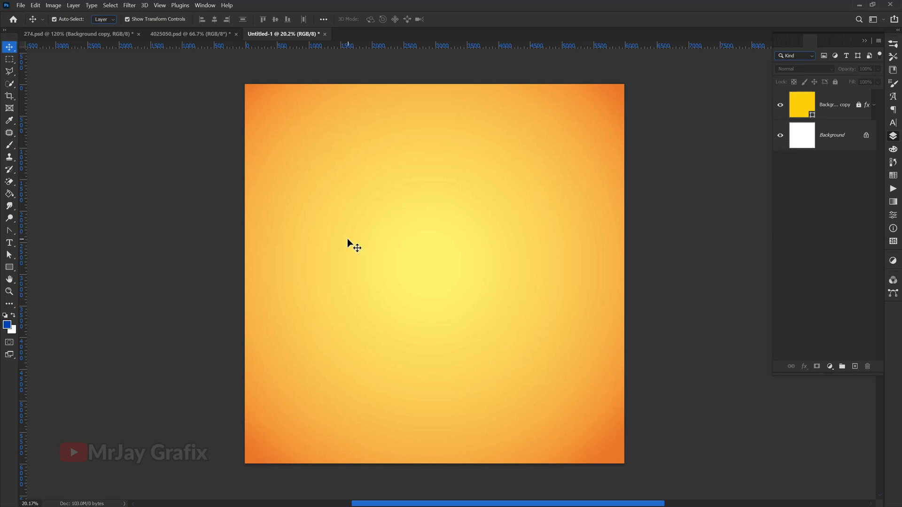
click(854, 108)
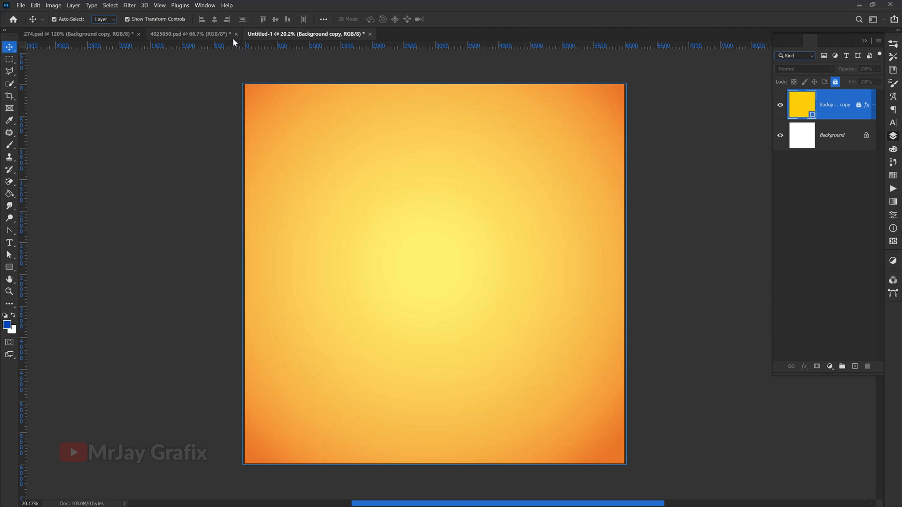
Select the Background group in 274.psd and turn off Auto-Select for the Move tool
click(205, 36)
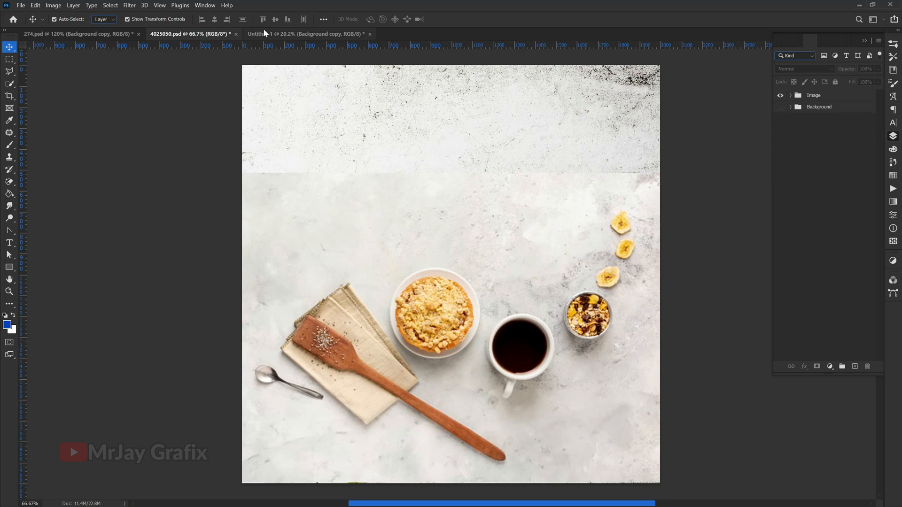
click(104, 36)
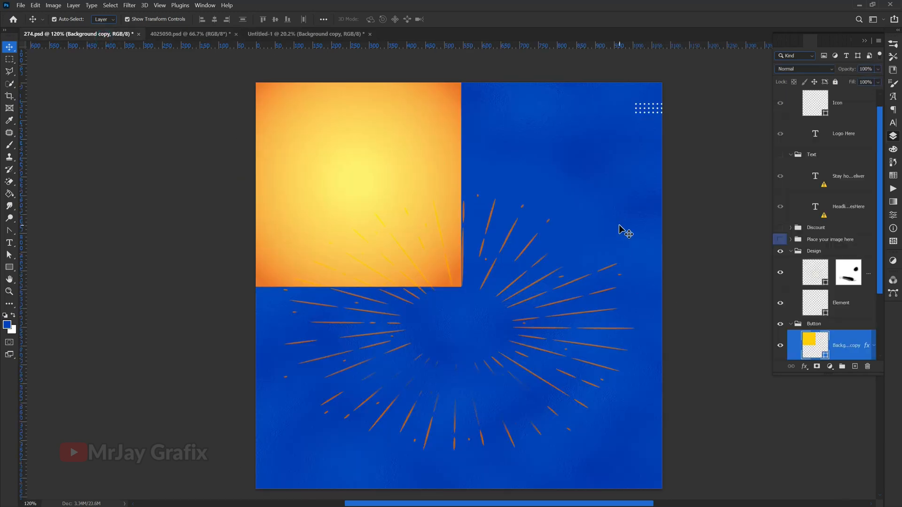
scroll(780, 336, down, 2)
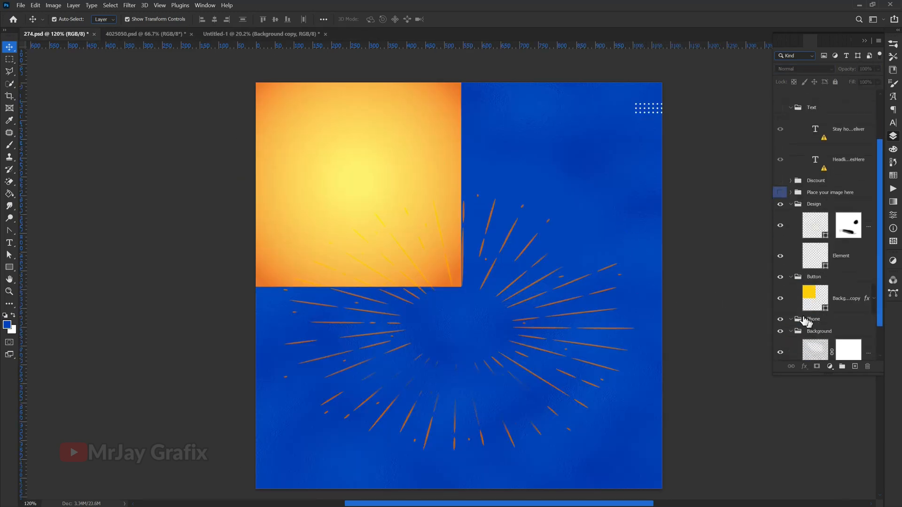
scroll(789, 319, down, 1)
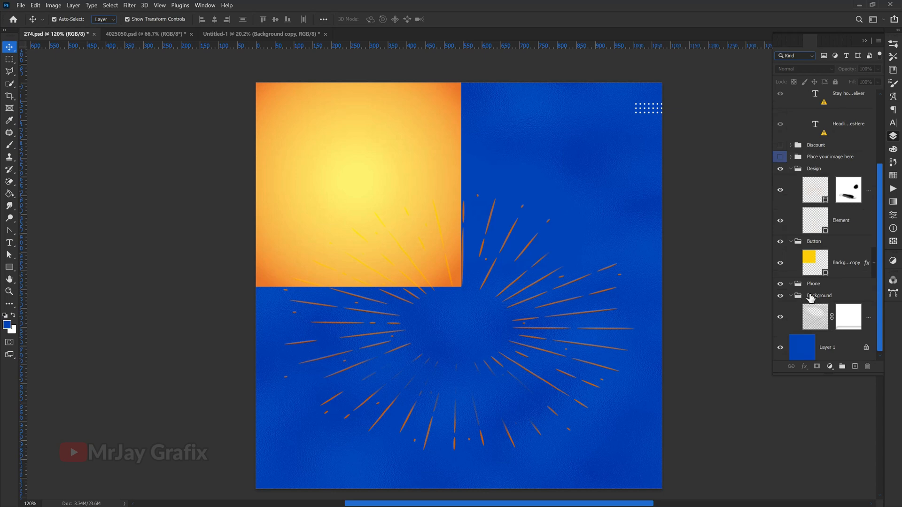
click(797, 296)
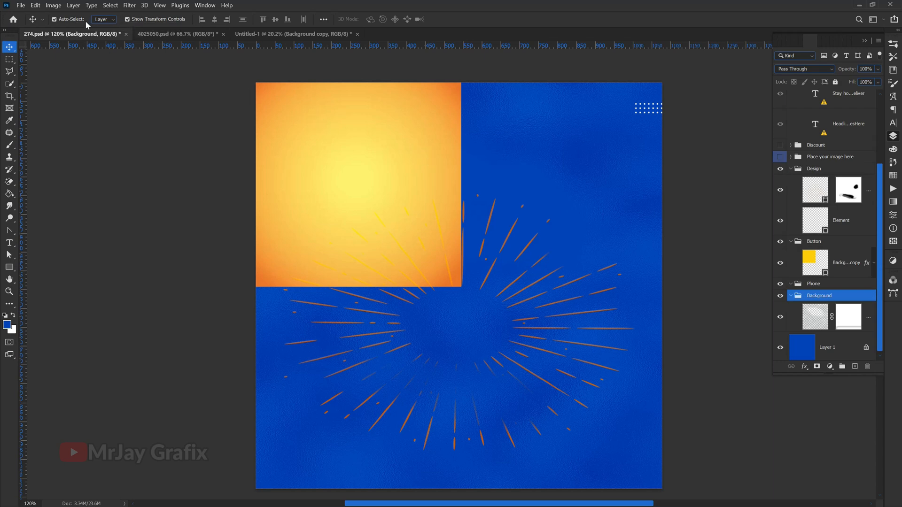
click(55, 19)
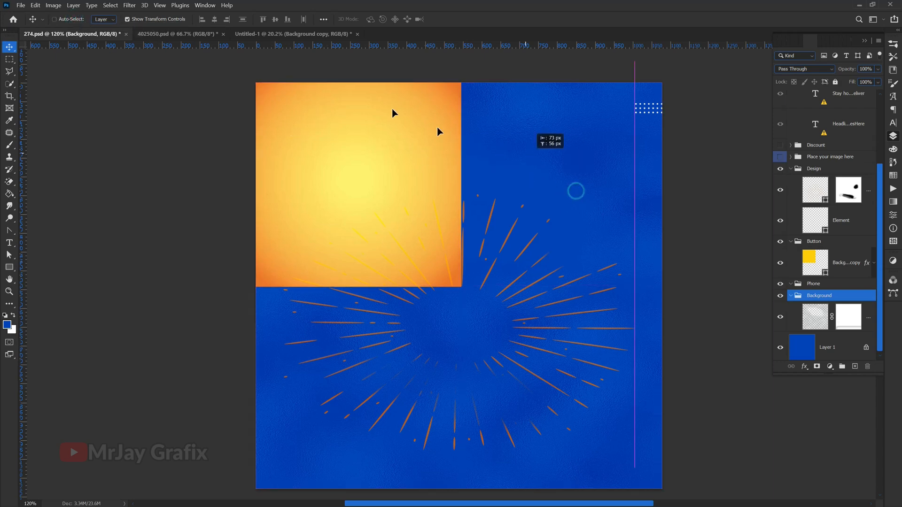
drag(268, 47, 405, 283)
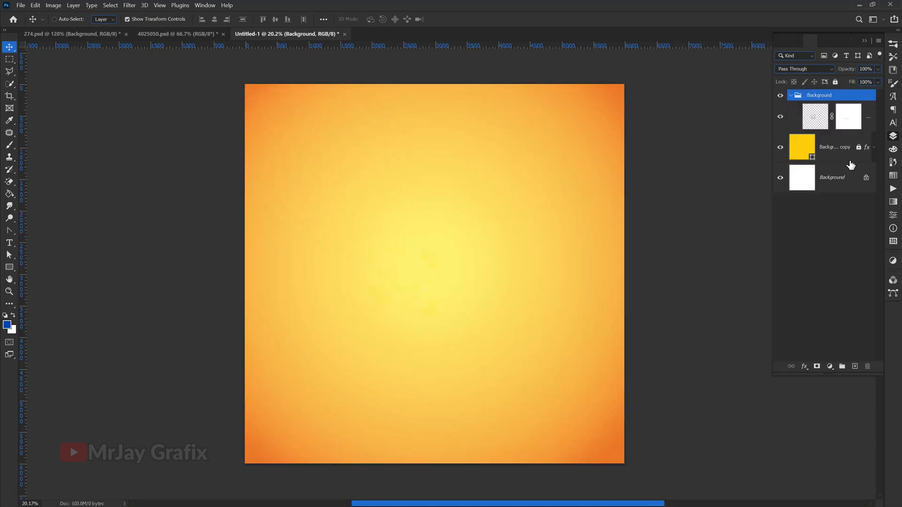
click(814, 127)
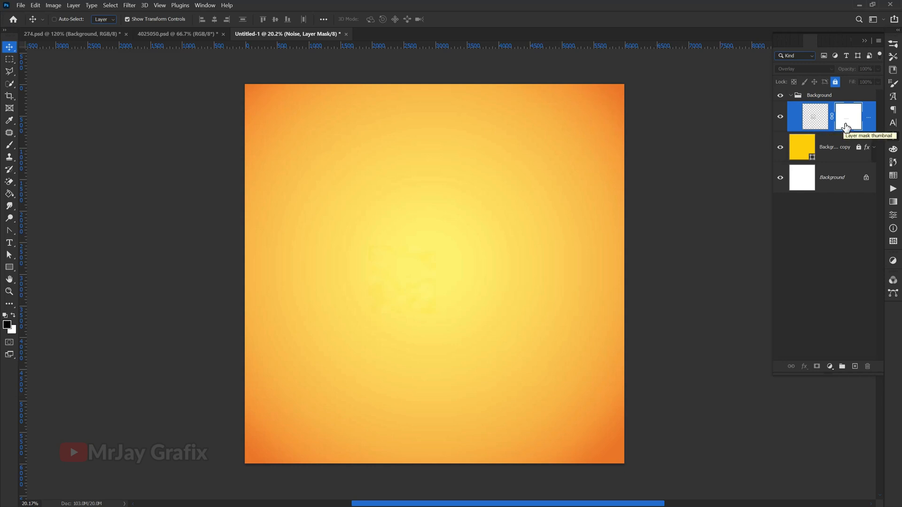
click(811, 97)
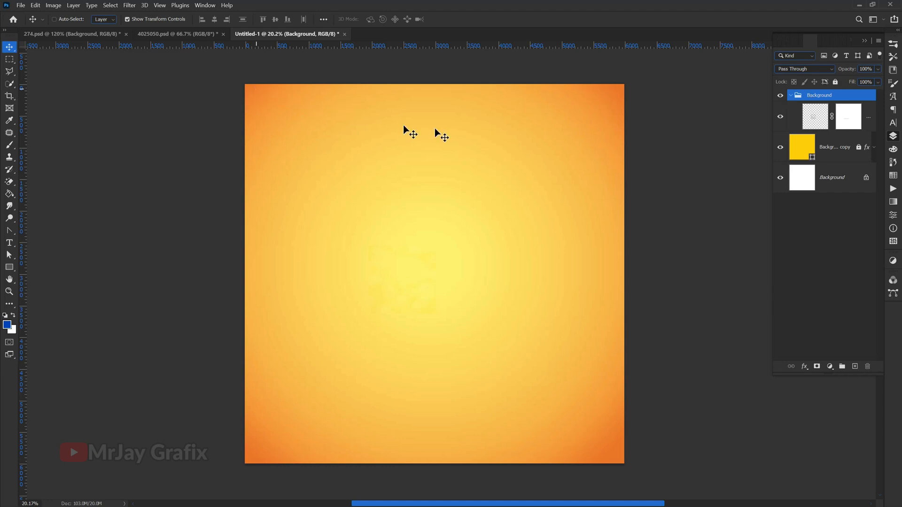
key(Delete)
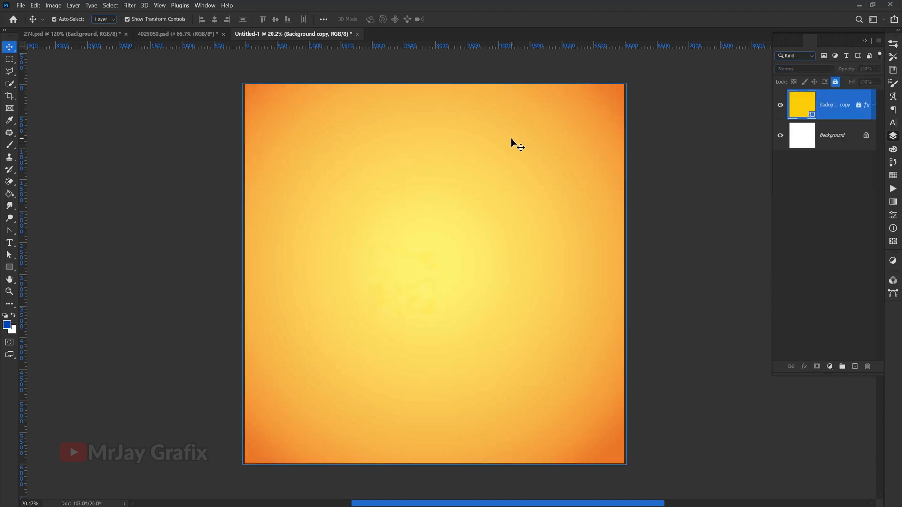
click(91, 118)
click(61, 19)
click(66, 20)
Copy the Background group with its masked noise texture from 274.psd into the Untitled-1 document
click(199, 33)
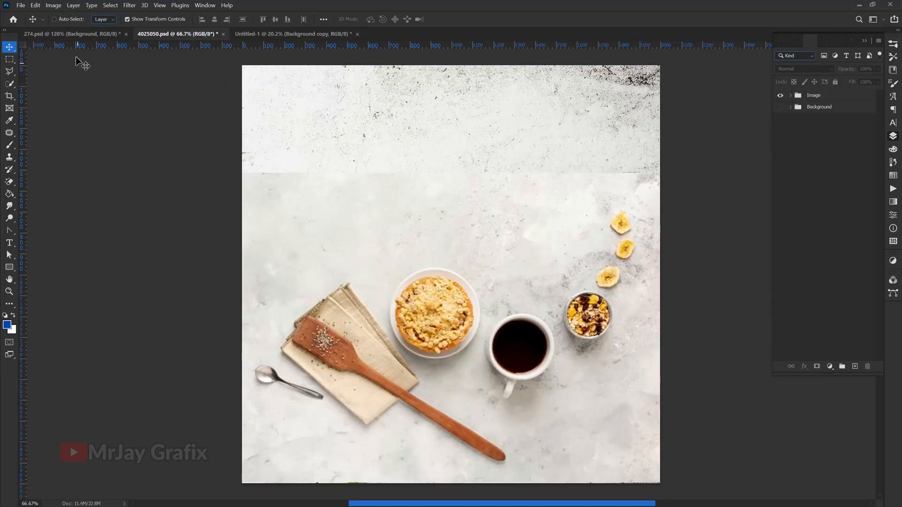
click(71, 34)
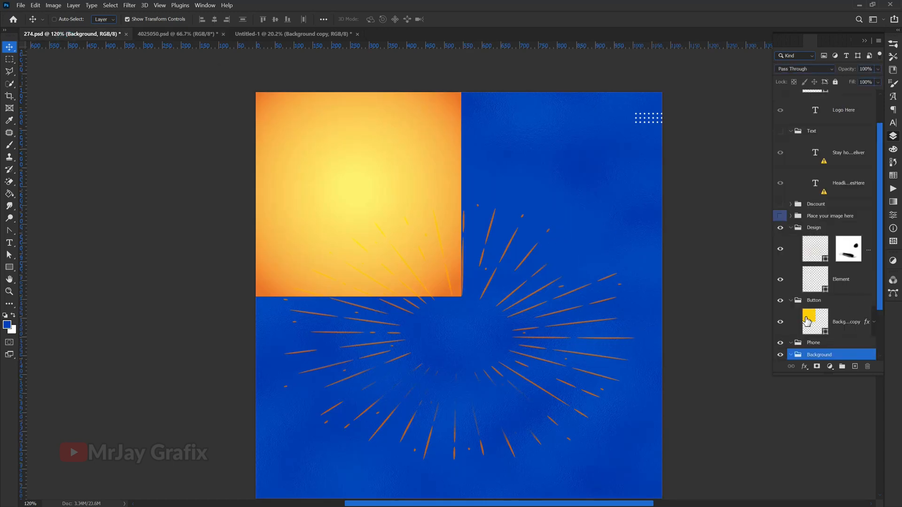
click(819, 344)
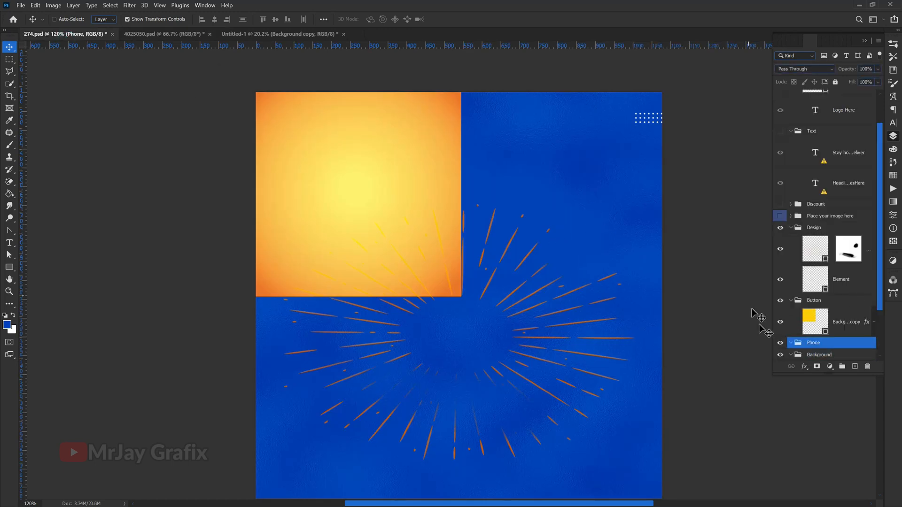
click(781, 343)
click(780, 343)
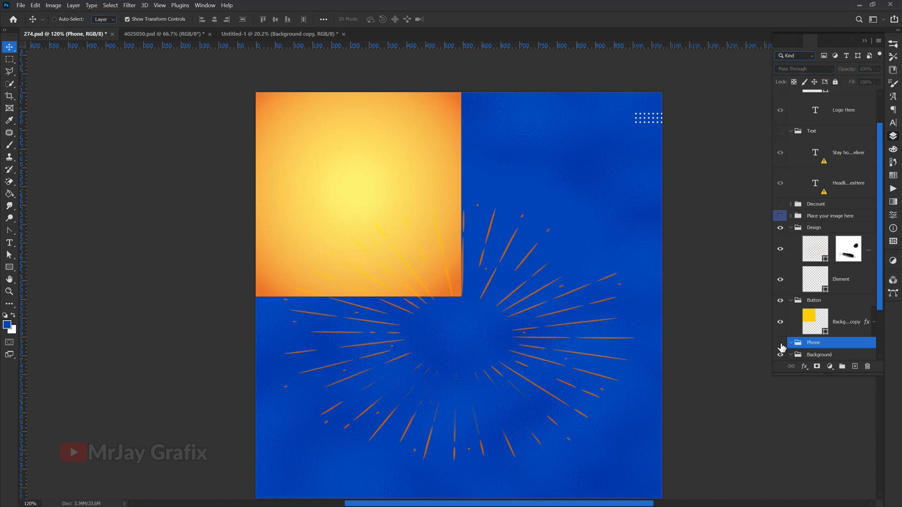
scroll(809, 336, down, 1)
scroll(810, 321, down, 1)
click(808, 324)
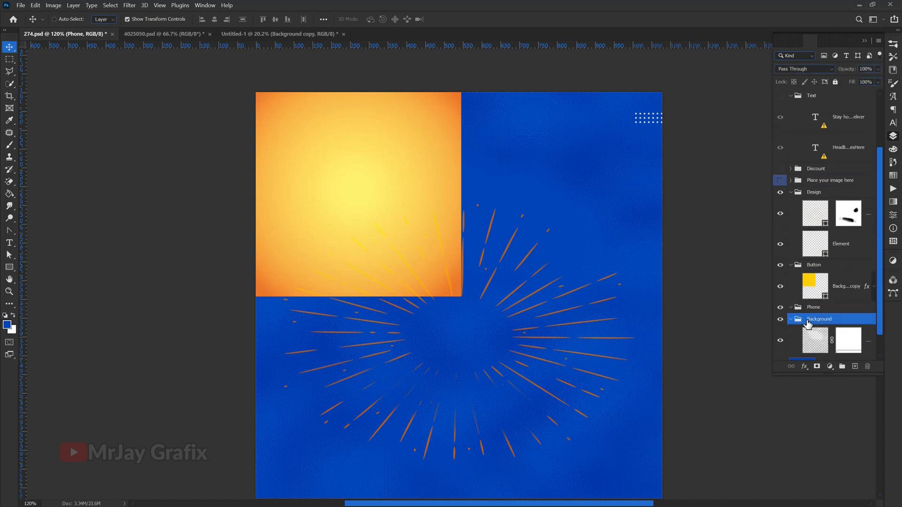
scroll(808, 334, down, 1)
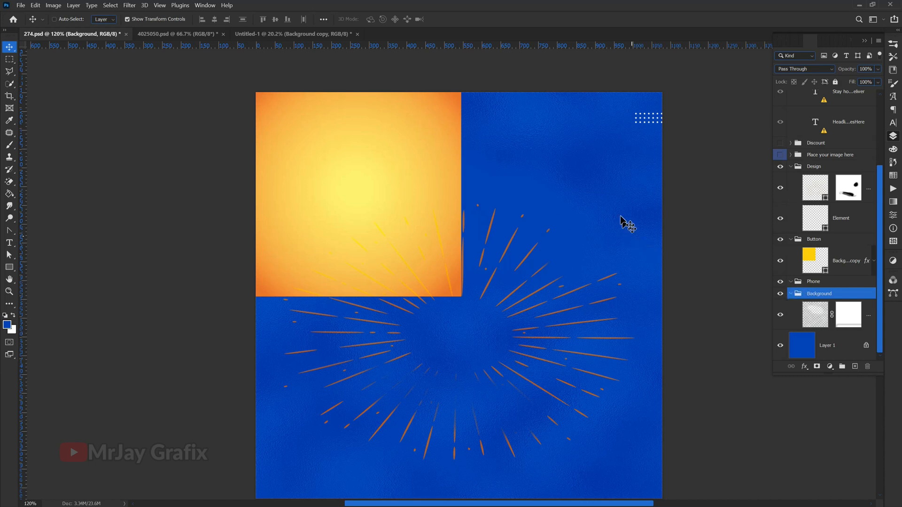
drag(410, 115, 373, 248)
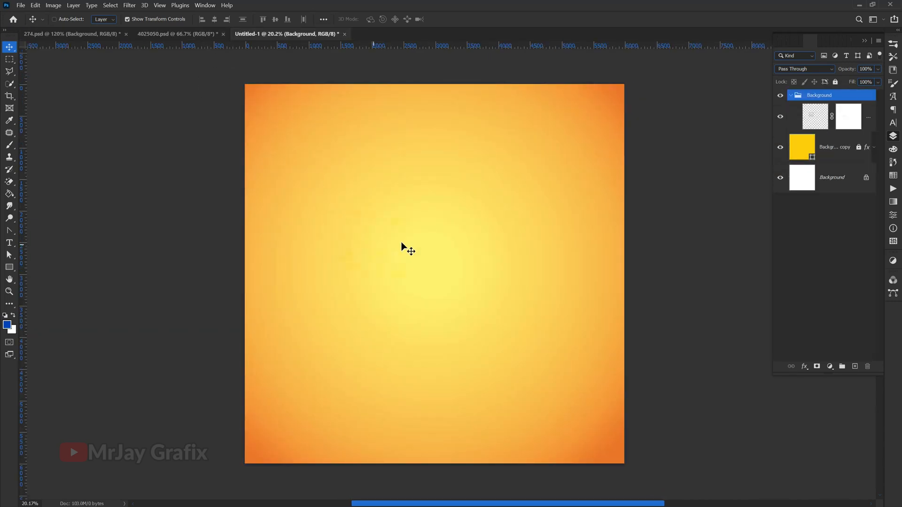
Enlarge and position the Noise layer with its mask so it covers the canvas and slightly overlaps the edges
click(817, 116)
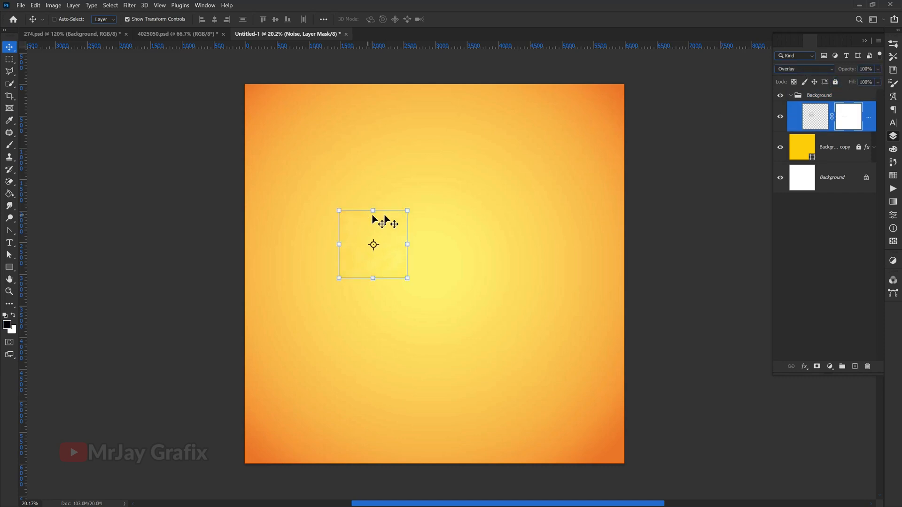
click(411, 211)
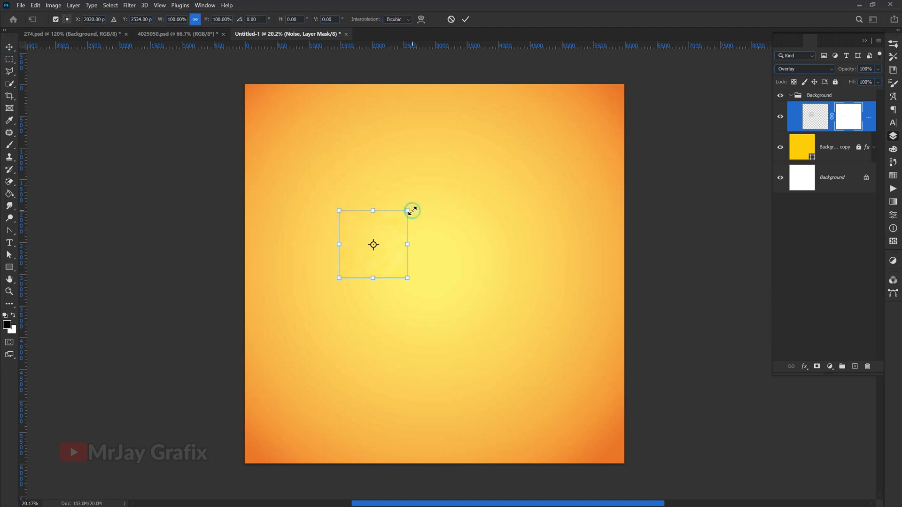
drag(412, 210, 570, 130)
drag(432, 280, 478, 452)
drag(457, 396, 459, 392)
drag(433, 445, 432, 460)
click(464, 20)
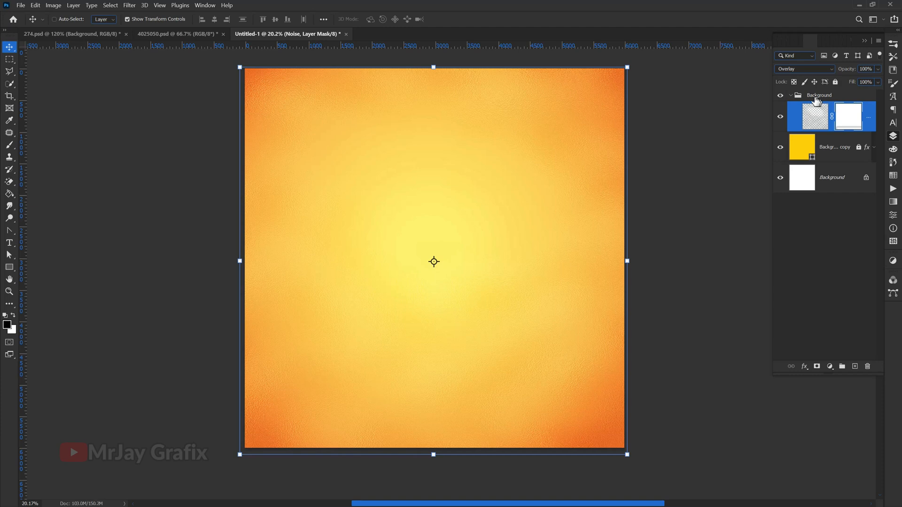
Set the Noise layer's blend mode to Overlay
click(804, 70)
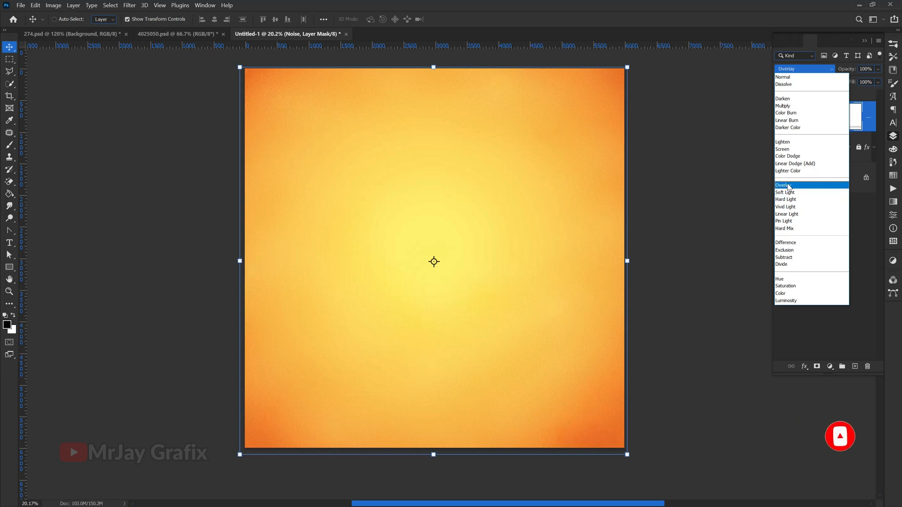
click(788, 186)
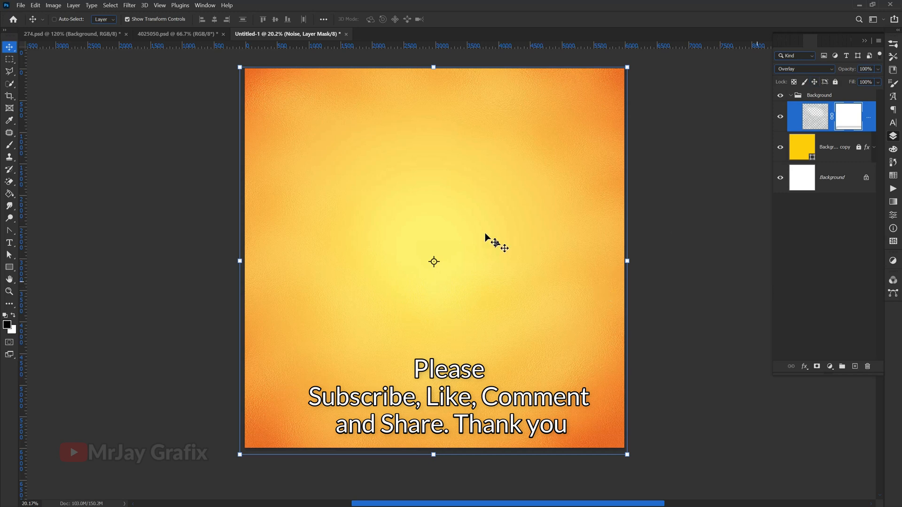
scroll(355, 117, up, 1)
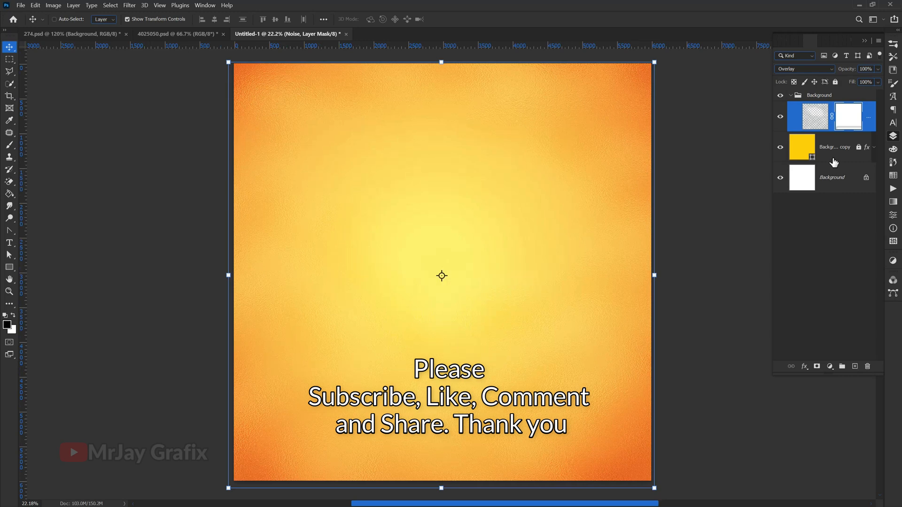
Set the Noise layer's fill to 30% and lock the Background group
click(448, 295)
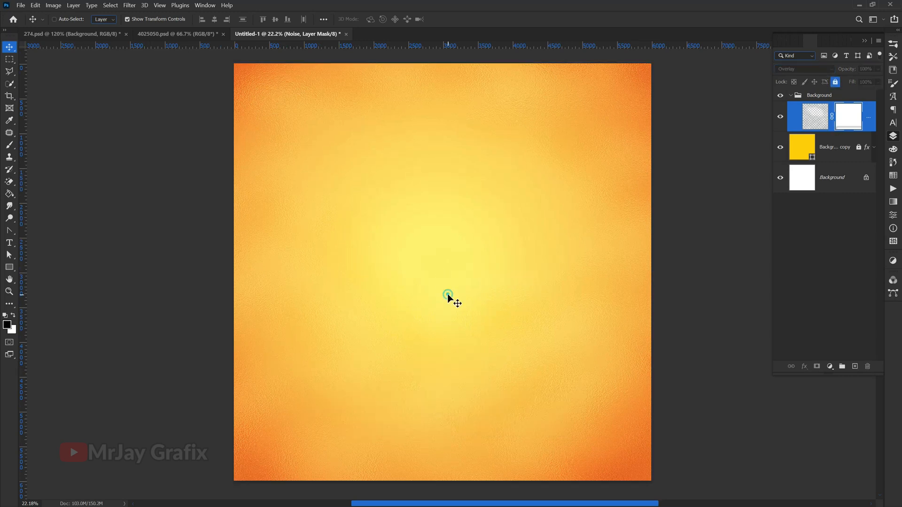
click(817, 125)
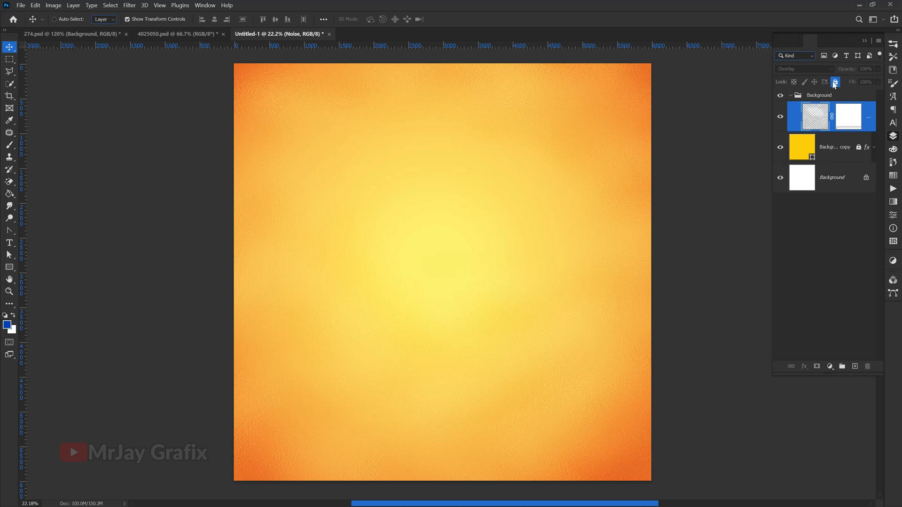
click(851, 82)
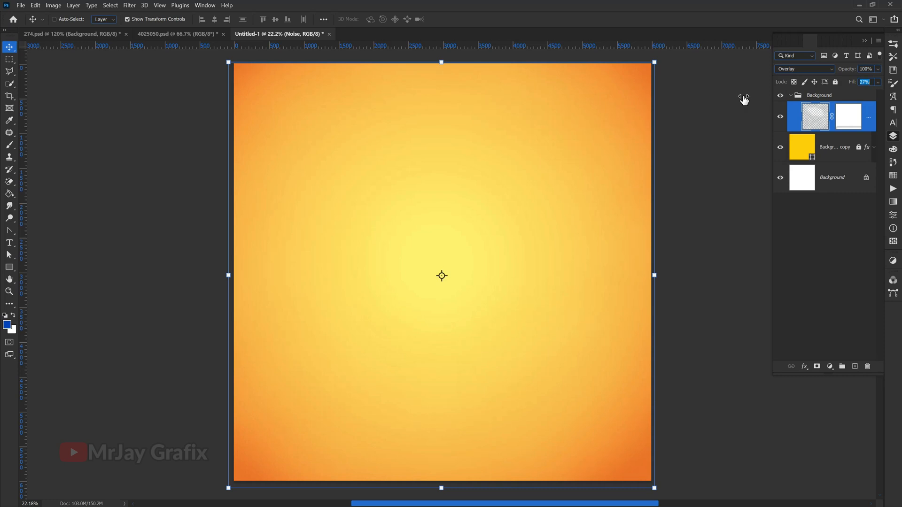
scroll(360, 88, up, 5)
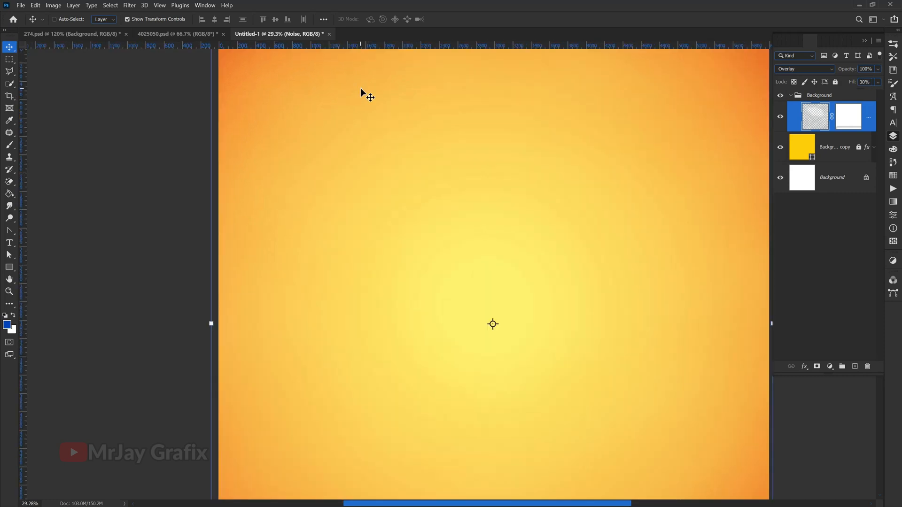
scroll(294, 133, down, 5)
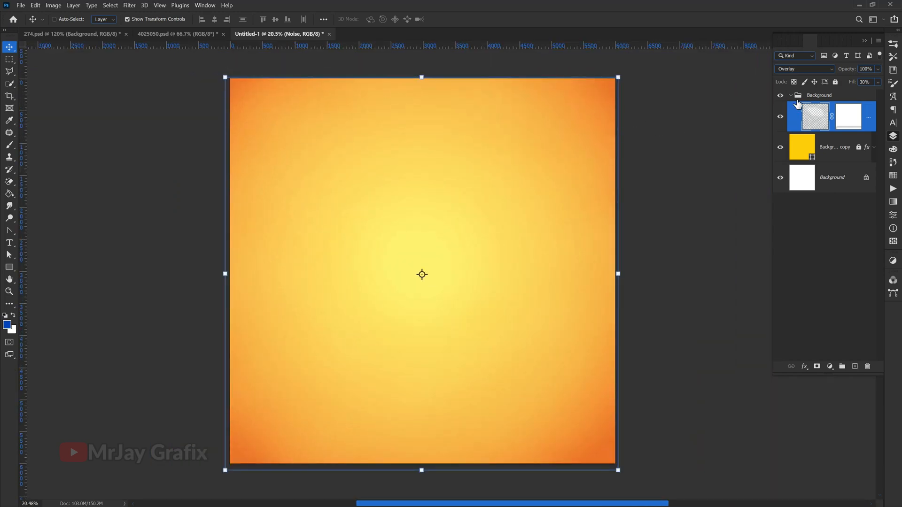
click(821, 96)
click(836, 83)
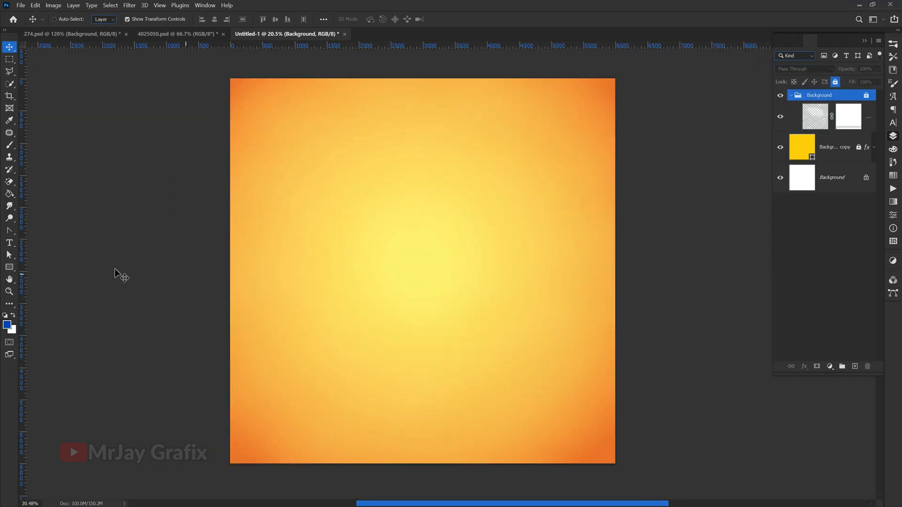
Turn on Auto-Select in 274.psd and copy the masked sunburst Design layer together with the gradient square into Untitled-1
click(205, 33)
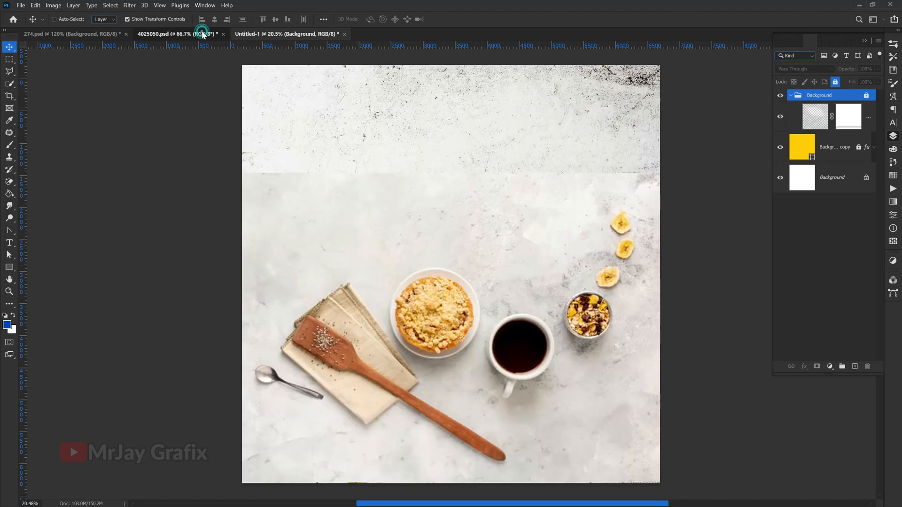
click(89, 36)
drag(539, 324, 548, 359)
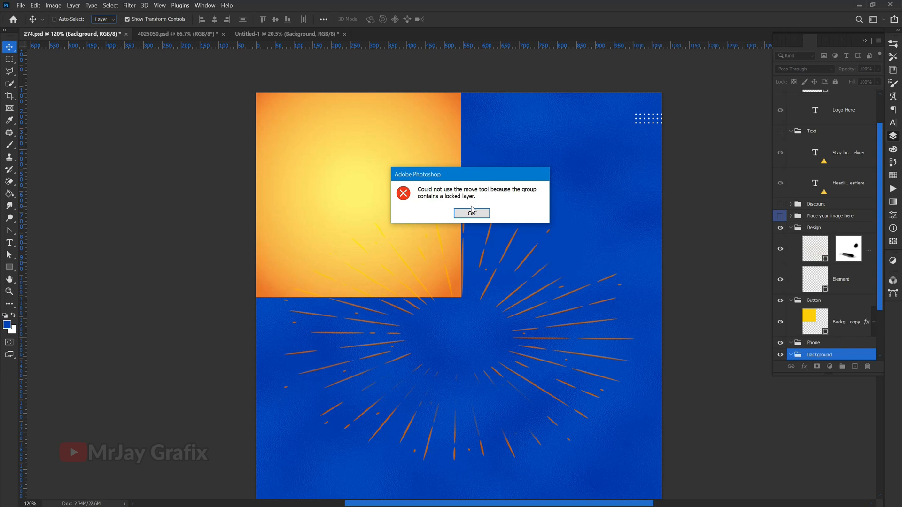
click(472, 212)
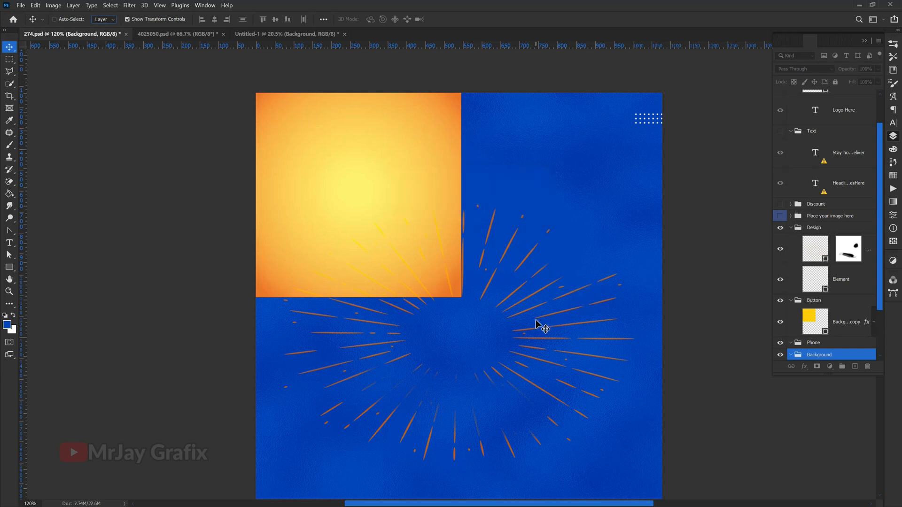
scroll(540, 326, up, 3)
click(55, 19)
click(343, 356)
drag(341, 351, 282, 236)
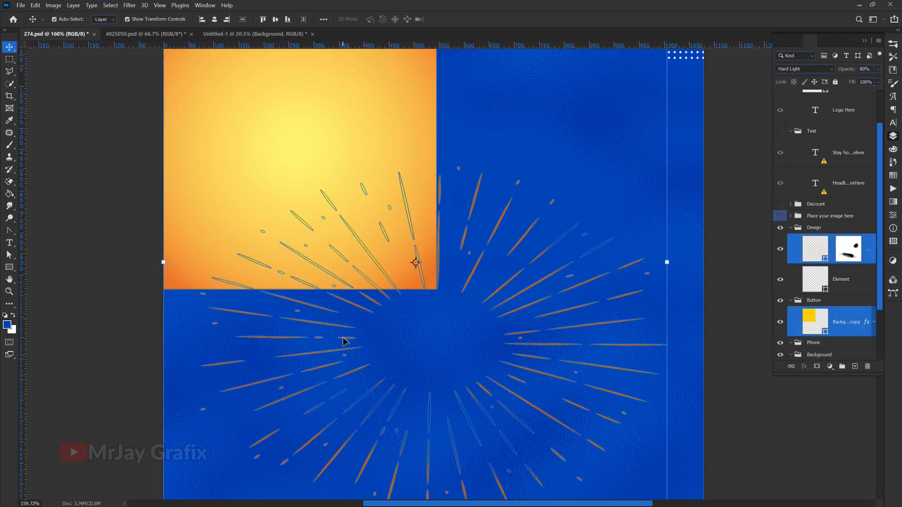
drag(343, 341, 409, 299)
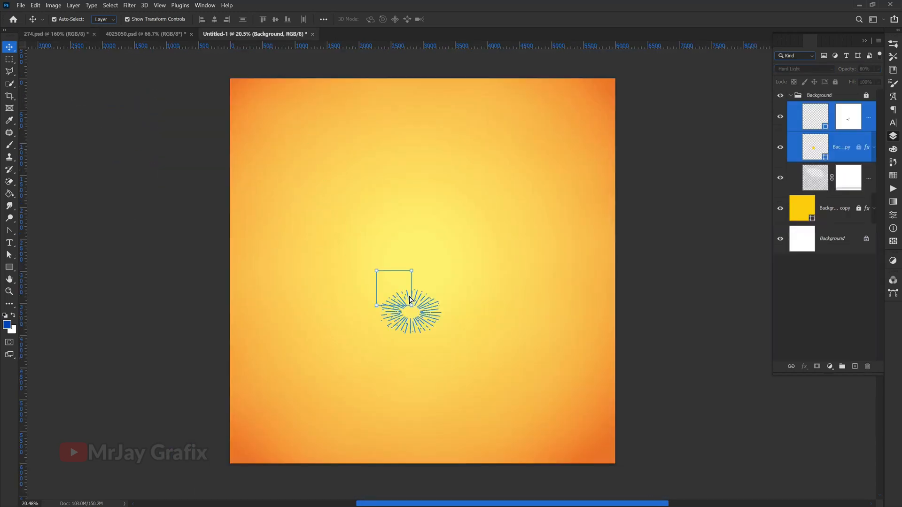
Move the Design layer out of the unlocked Background group to just above it, and delete the copied small gradient square
click(391, 278)
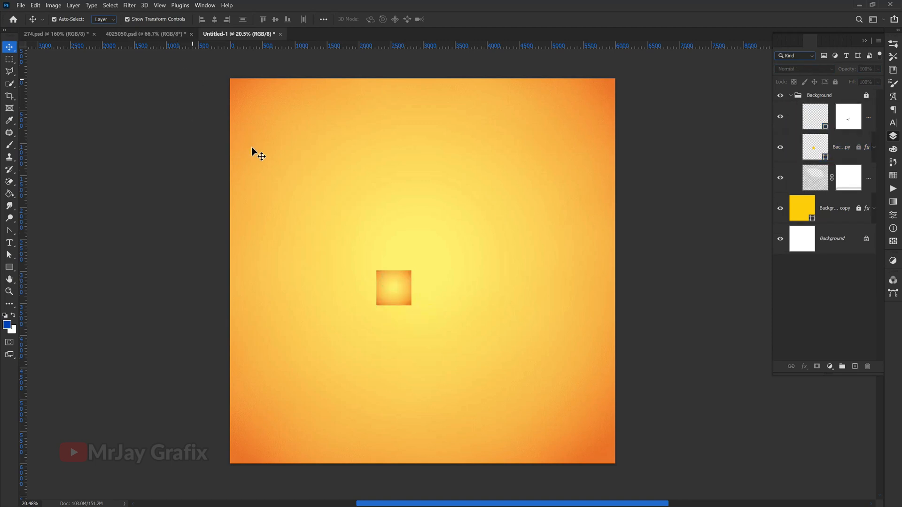
click(795, 127)
click(820, 95)
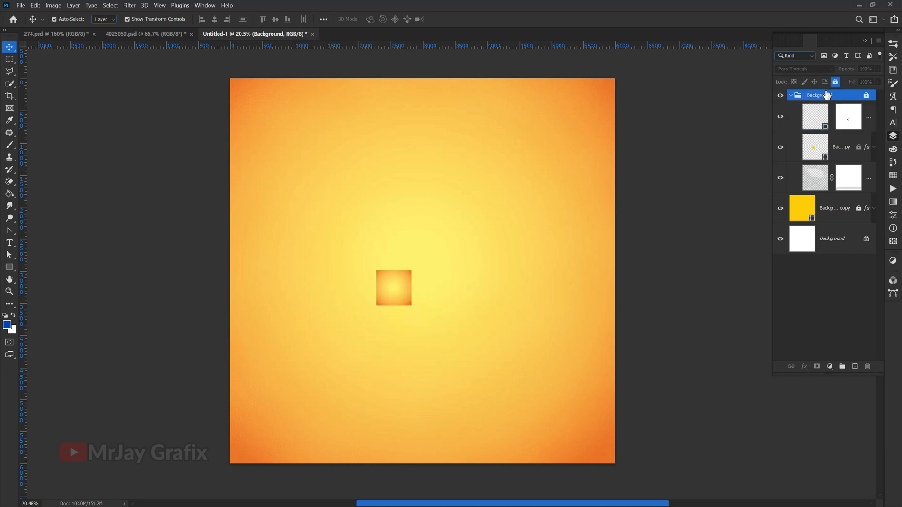
drag(818, 124, 814, 94)
click(813, 147)
key(Delete)
Enlarge the Design sunburst to about 562% and position it around the middle of the canvas
click(801, 108)
drag(441, 288, 606, 168)
drag(381, 168, 285, 99)
drag(606, 333, 745, 433)
drag(459, 352, 368, 400)
drag(194, 481, 316, 393)
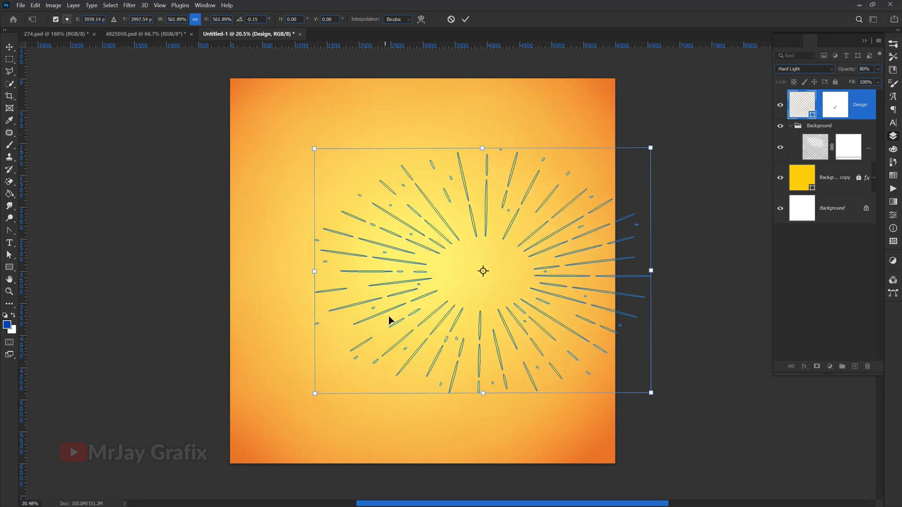
drag(388, 320, 327, 332)
key(Return)
Set the Design sunburst layer's blend mode to Screen
click(202, 367)
click(799, 105)
click(805, 69)
click(811, 189)
click(662, 234)
scroll(303, 211, up, 1)
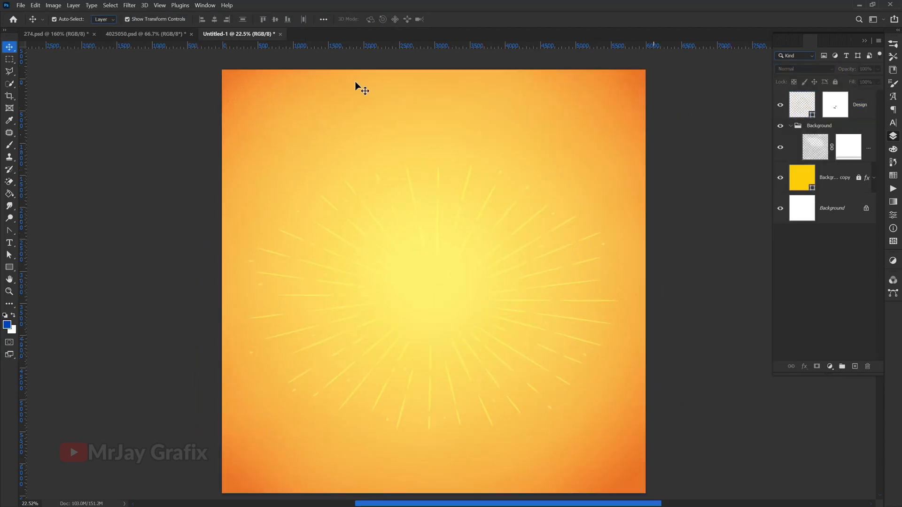
Copy the white dot-grid Element from 274.psd into Untitled-1, then resize and place it at the canvas's upper-right edge
click(78, 36)
click(95, 34)
click(518, 213)
click(681, 58)
drag(680, 58, 618, 99)
drag(614, 100, 549, 172)
drag(544, 115, 594, 105)
key(Return)
Copy the food photo Image layer from 4025050.psd into the Untitled-1 document
click(168, 34)
click(57, 34)
click(116, 34)
click(517, 213)
click(165, 34)
click(244, 36)
click(188, 35)
drag(305, 179, 386, 261)
Enlarge the food photo to span the canvas width and position it so the food sits in the lower half
scroll(398, 244, down, 3)
key(ctrl+t)
drag(379, 308, 407, 479)
drag(378, 342, 394, 342)
drag(298, 333, 280, 333)
drag(311, 345, 316, 327)
key(Return)
Set the food photo's blend mode to Multiply and adjust its position slightly
click(805, 68)
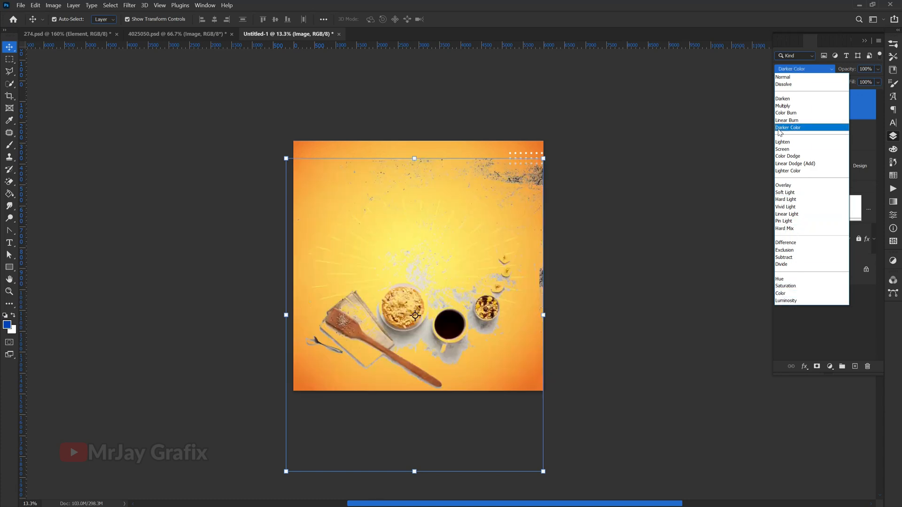
click(783, 106)
drag(450, 374, 453, 369)
scroll(366, 298, up, 3)
Add a layer mask to the food photo and brush out its edges to blend them into the background
click(817, 366)
key(b)
mouse_move(272, 151)
mouse_down()
mouse_move(628, 159)
mouse_move(247, 418)
mouse_move(297, 296)
mouse_up()
Check the Element layer's visibility and move the Design layer below the Background group, directly above the Background copy layer
click(827, 136)
click(780, 137)
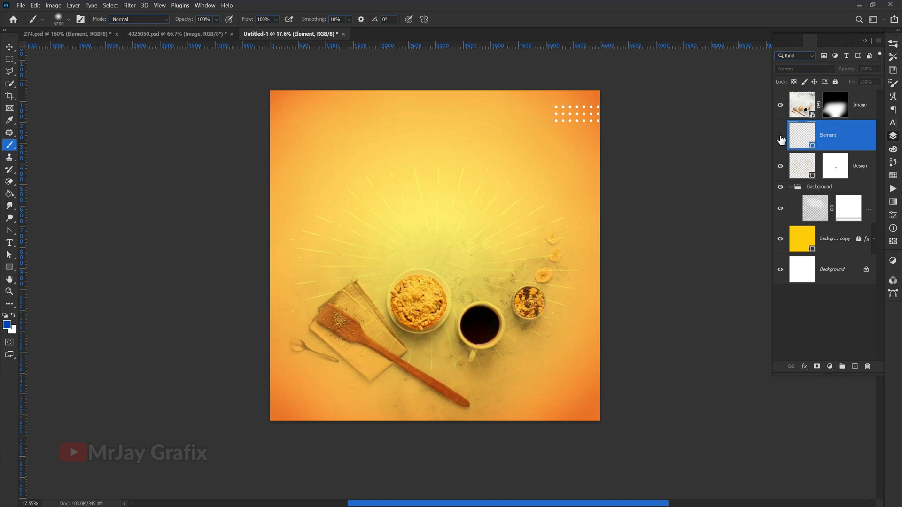
click(780, 136)
click(836, 166)
drag(836, 165, 832, 225)
scroll(405, 179, up, 2)
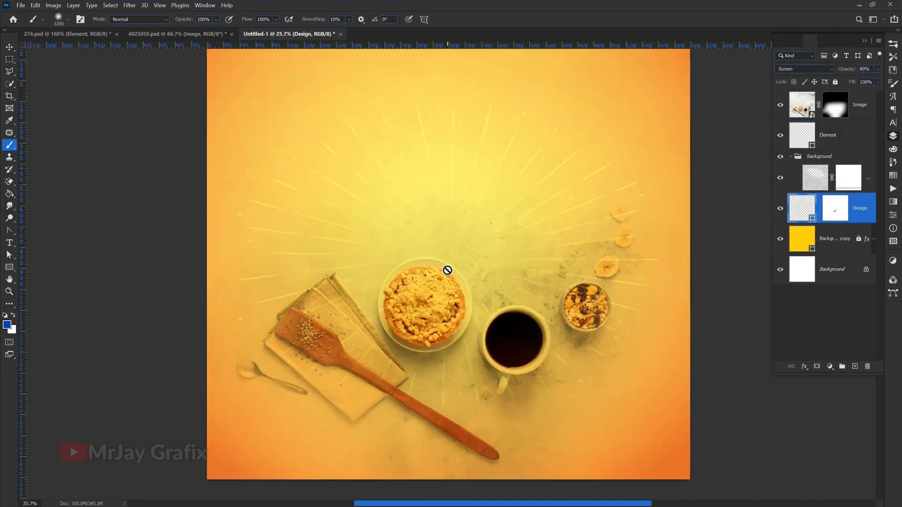
Move the Design sunburst upward so it sits above the food, partly beyond the canvas's upper edge
key(v)
click(445, 386)
click(445, 386)
scroll(429, 259, down, 2)
click(811, 210)
key(ctrl+t)
drag(430, 231, 428, 157)
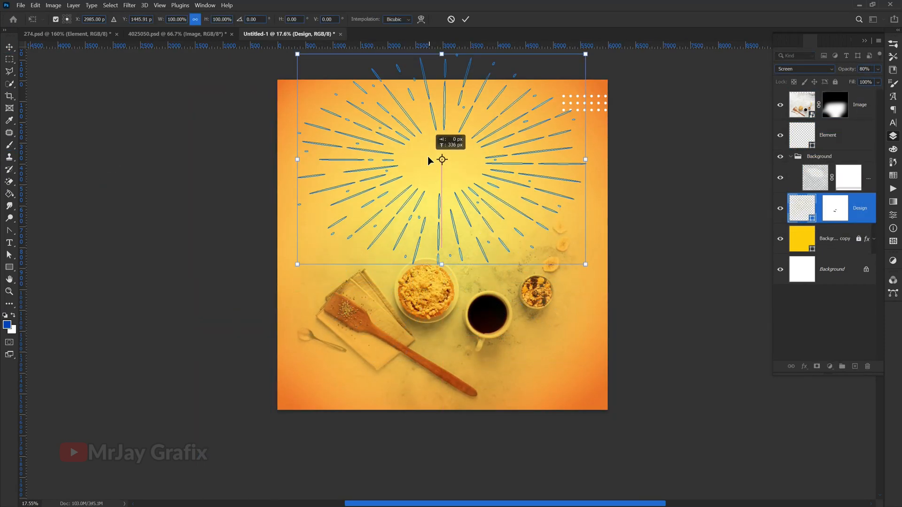
click(465, 19)
click(412, 195)
scroll(412, 195, up, 4)
click(430, 370)
scroll(430, 370, down, 1)
click(189, 342)
scroll(340, 339, down, 1)
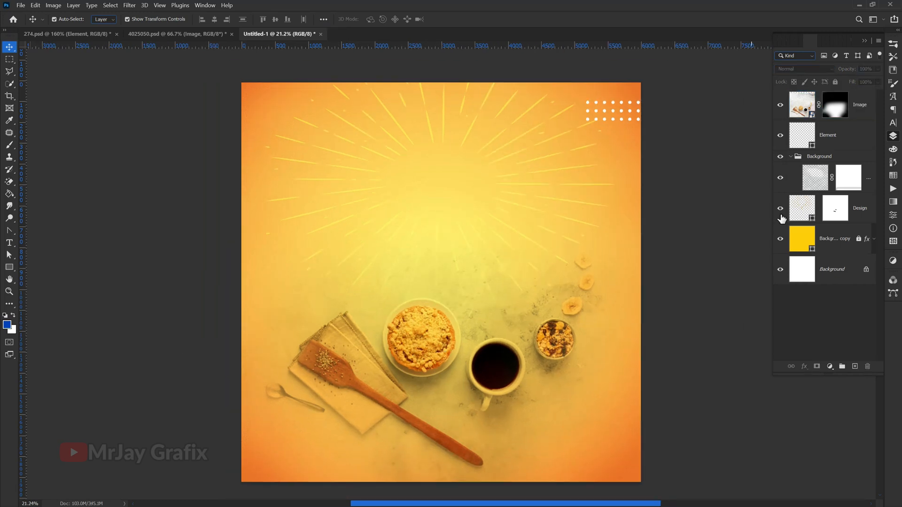
Move the Design sunburst down to the canvas centre, at about X 3000 px and Y 3000 px
click(792, 208)
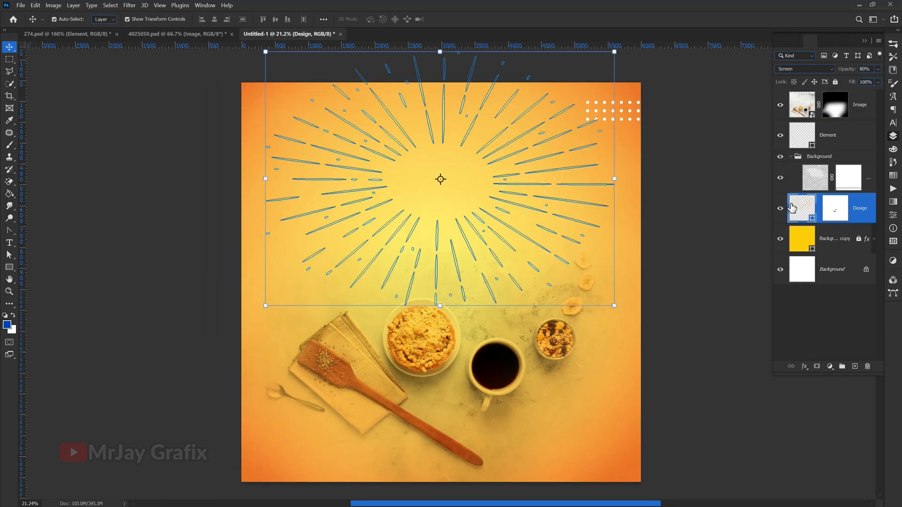
click(437, 53)
drag(437, 117, 440, 213)
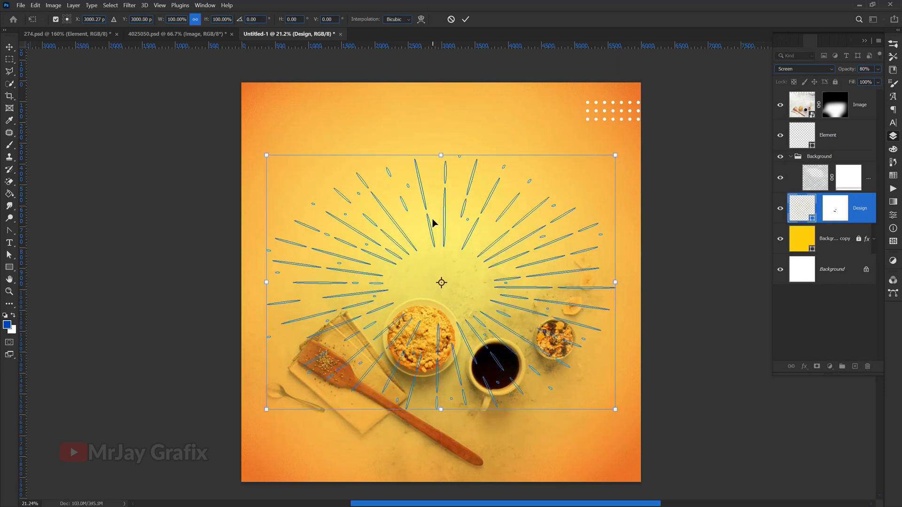
click(85, 239)
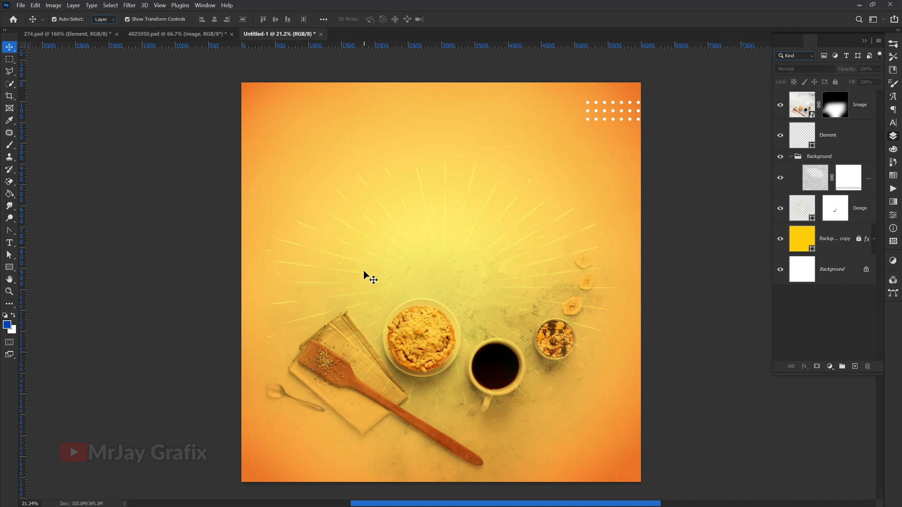
Choose the Type tool and set its text color to white
click(9, 242)
click(376, 21)
click(594, 187)
click(596, 189)
click(827, 186)
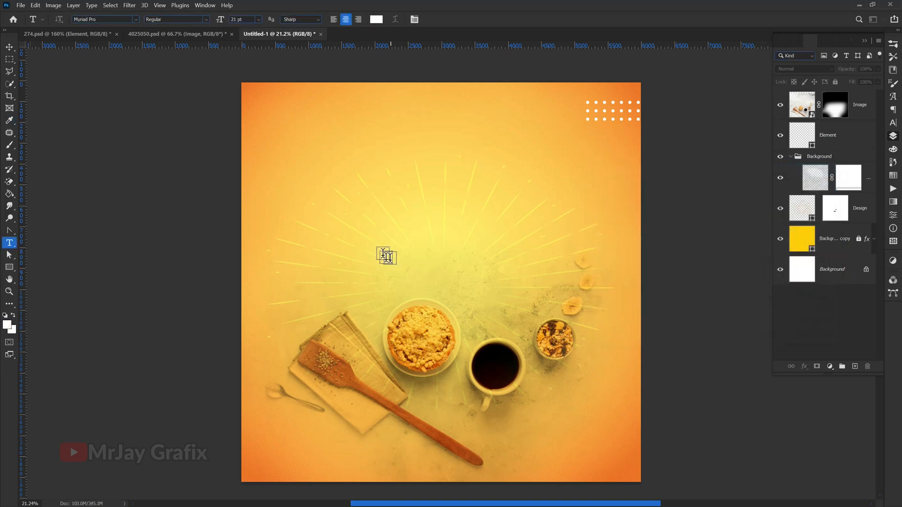
Start a new text layer above the food, set its font size to 99 pt and reposition it
click(356, 198)
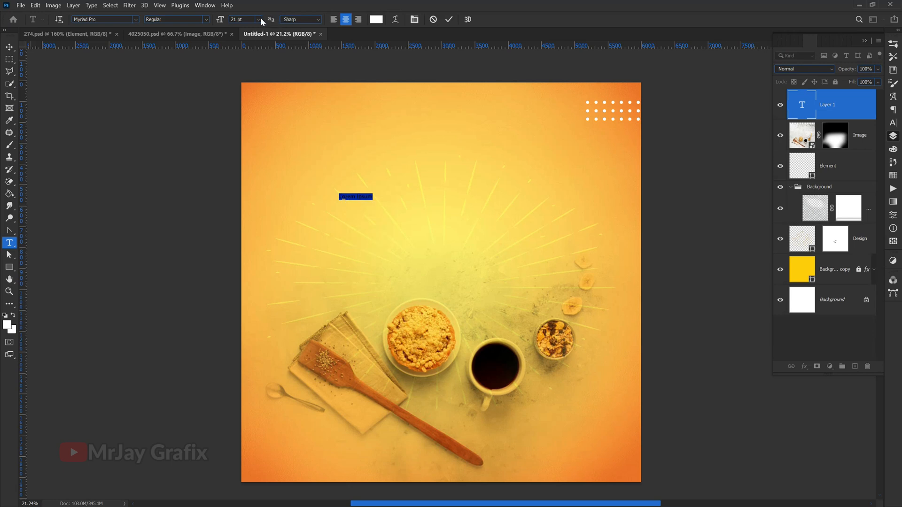
drag(220, 19, 256, 32)
drag(323, 229, 364, 212)
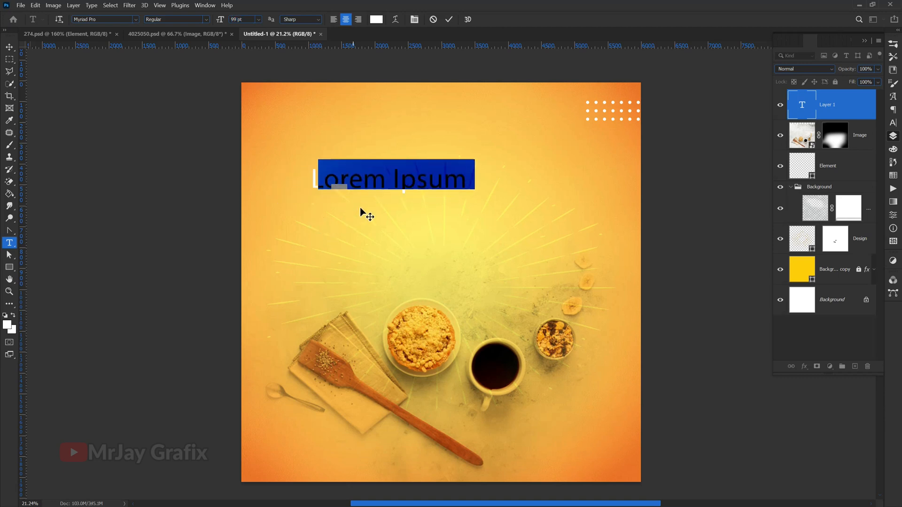
Replace the placeholder text with "prayer & prophetic" and commit it
key(BackSpace)
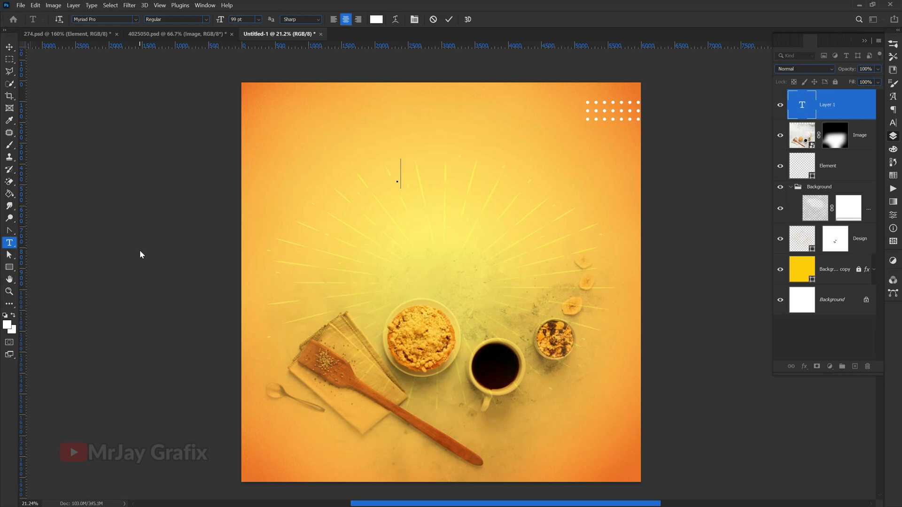
text(prayer a)
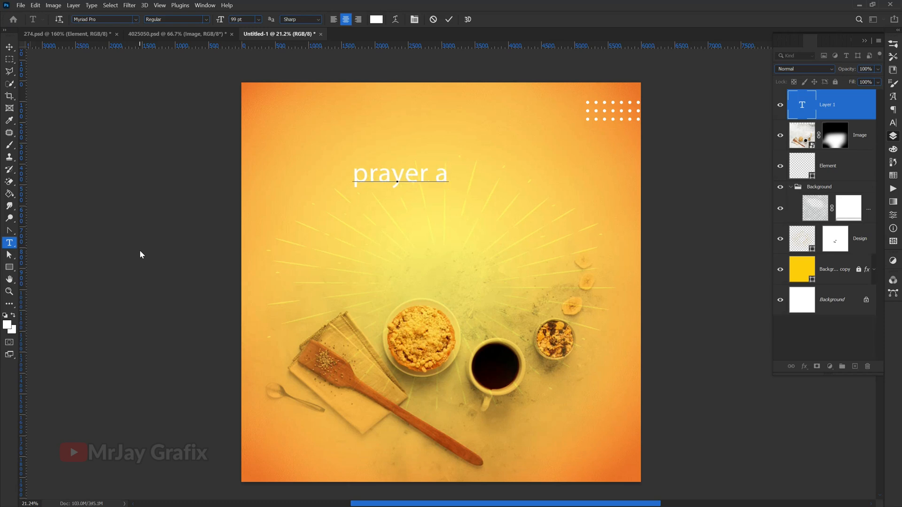
key(BackSpace)
key(BackSpace)
text(& p)
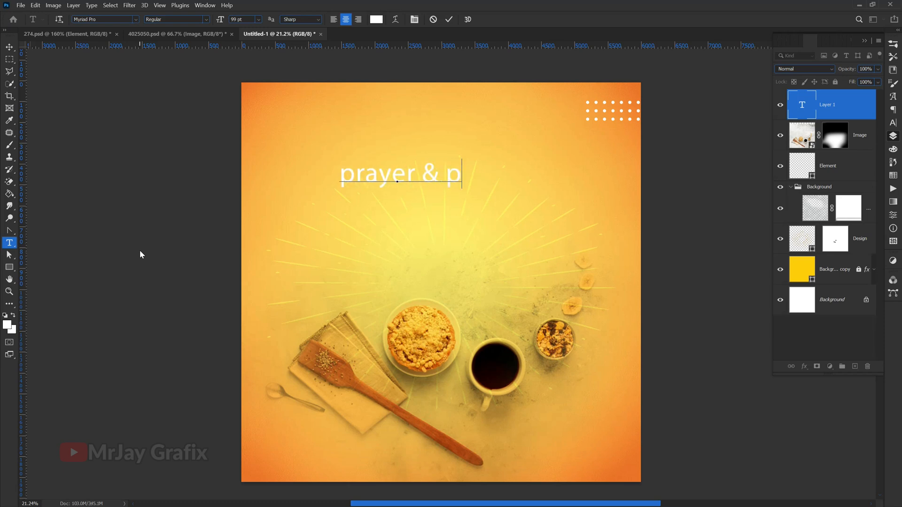
text(rop)
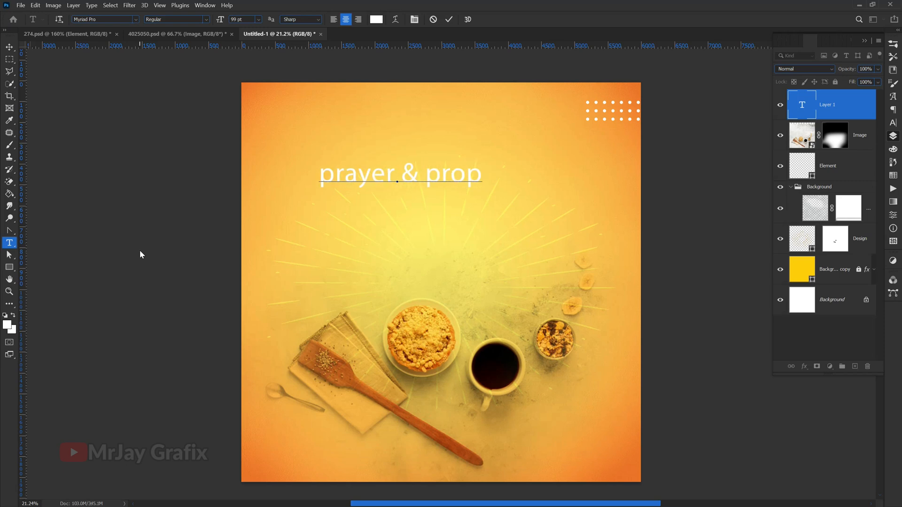
text(h)
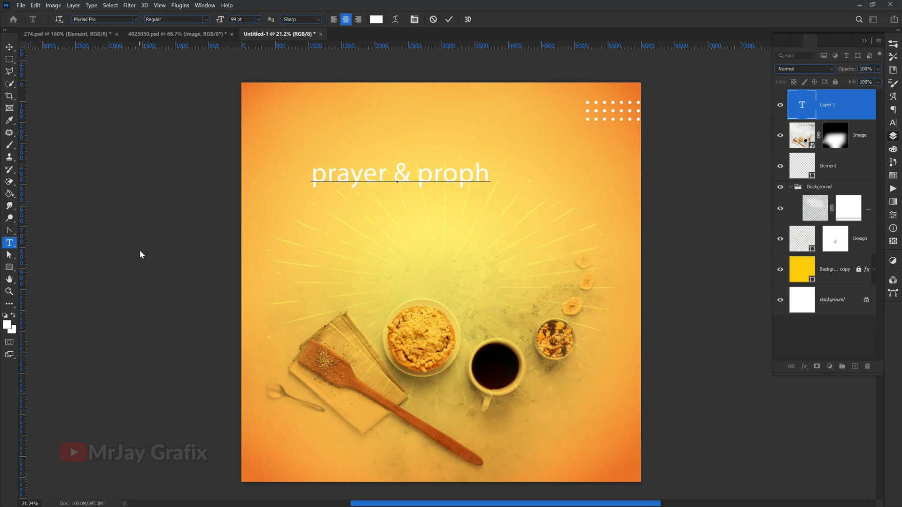
text(etic)
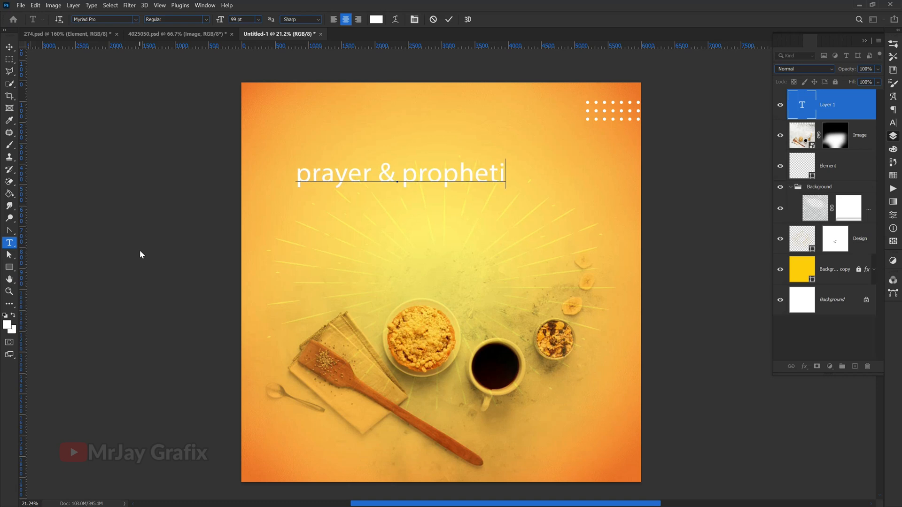
click(449, 20)
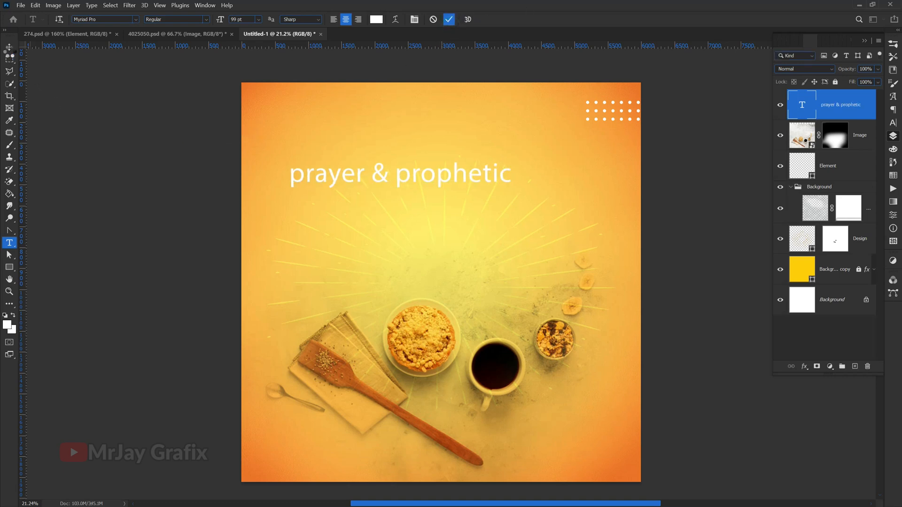
Duplicate the "prayer & prophetic" text layer and place the copy directly beneath the original
key(v)
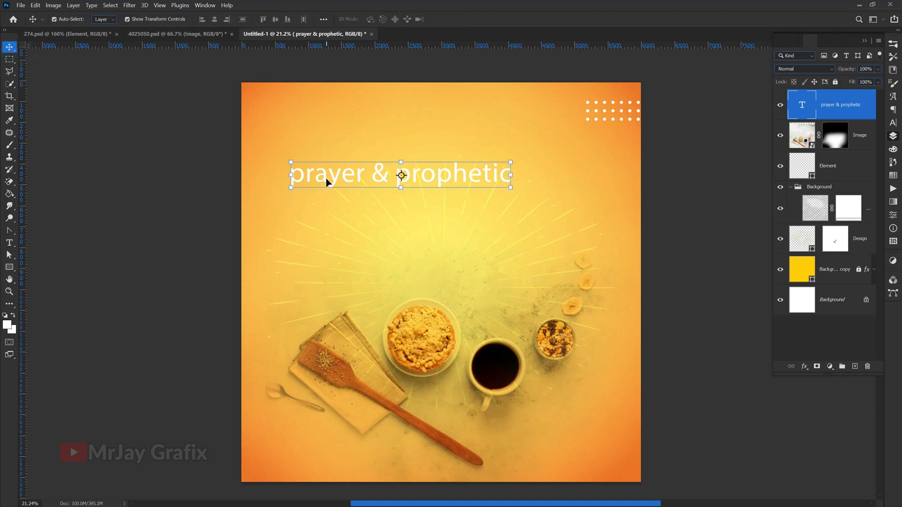
drag(330, 179, 332, 217)
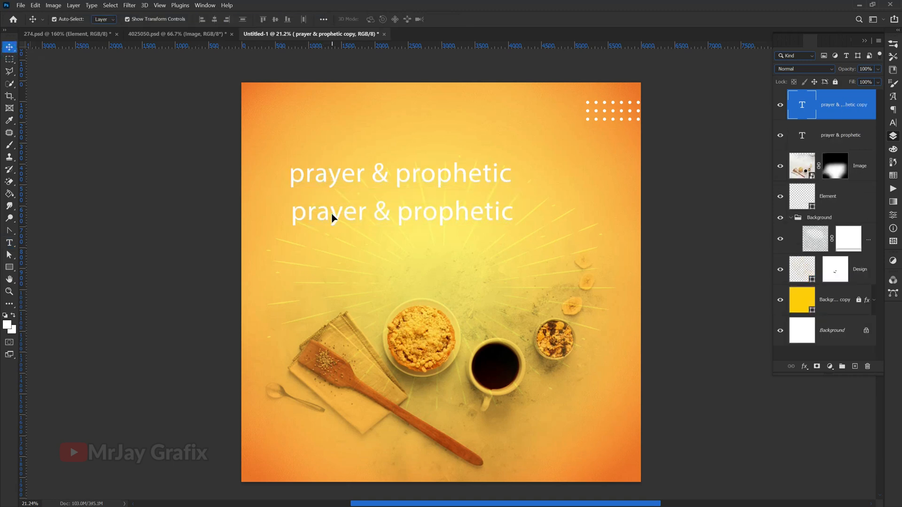
Replace the text of the duplicated headline line with "BreakFast"
double_click(333, 217)
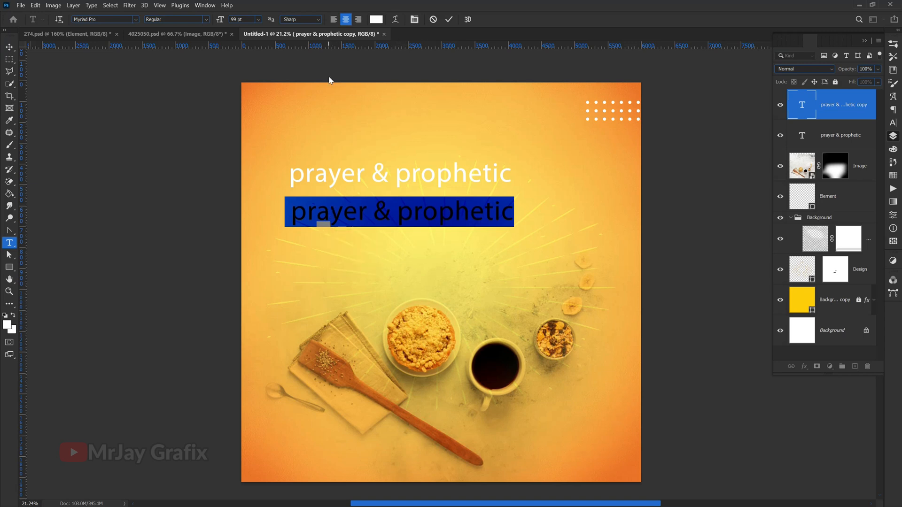
text(B)
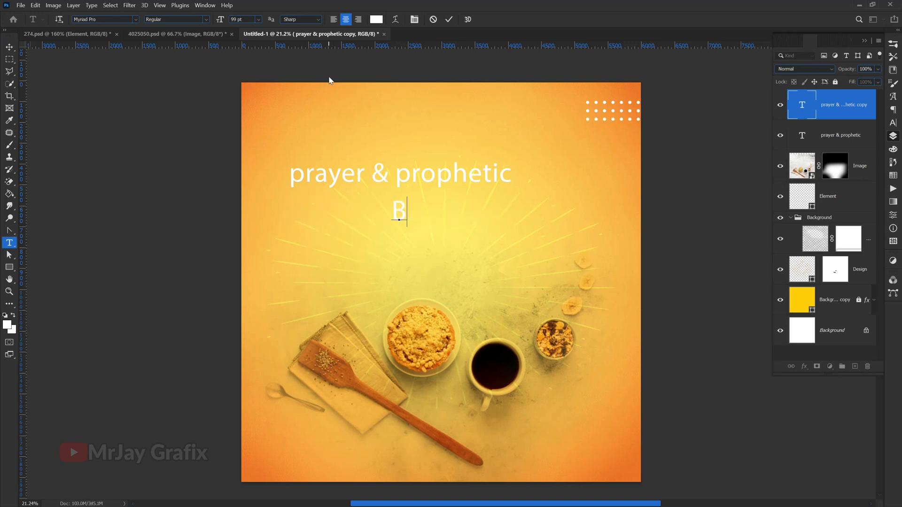
text(reakFast)
Recolour the "prayer & prophetic" text line dark maroon and set it in the Capture it font
triple_click(402, 173)
key(ctrl+t)
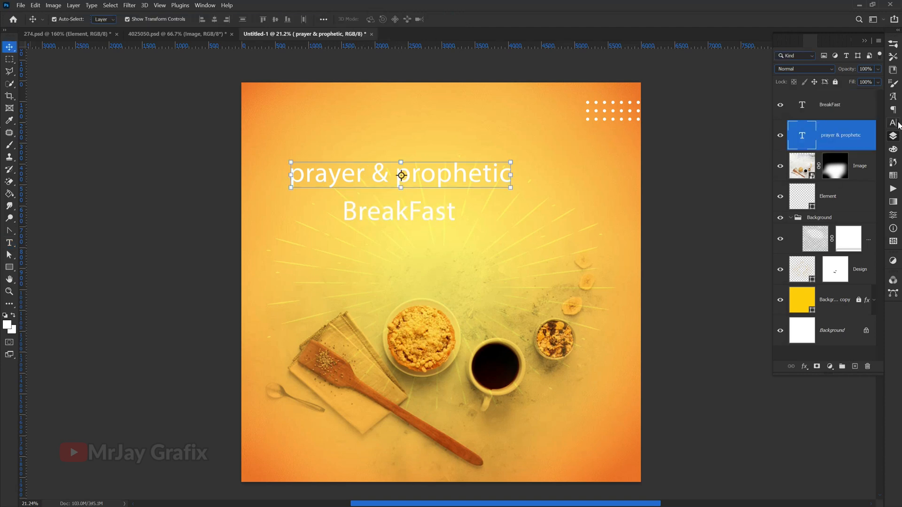
click(869, 98)
click(716, 280)
click(810, 184)
key(ctrl+Return)
click(808, 57)
text(cup)
key(BackSpace)
key(BackSpace)
text(apt)
click(733, 94)
Duplicate the "prayer & prophetic" line below "BreakFast" and replace the copy's text with "MEETING"
drag(416, 179, 373, 241)
double_click(372, 241)
text(MEETING)
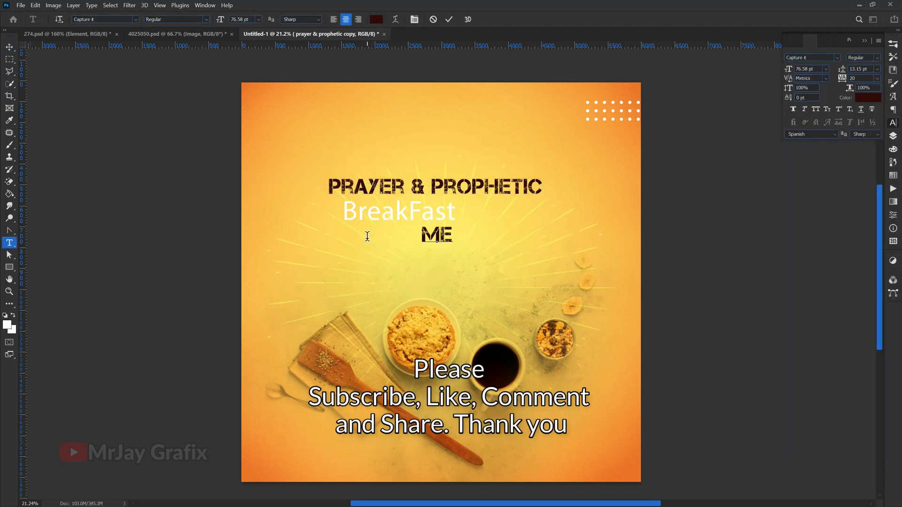
key(ctrl+Return)
Set the "prayer & prophetic" line in Gotham Black with all caps
scroll(306, 226, up, 3)
scroll(477, 216, down, 1)
double_click(530, 212)
click(808, 57)
text(gotham)
click(727, 131)
key(ctrl+shift+k)
key(ctrl+Return)
Change the "MEETING" line to Gotham Bold and scale it down below the start of "BreakFast"
double_click(444, 284)
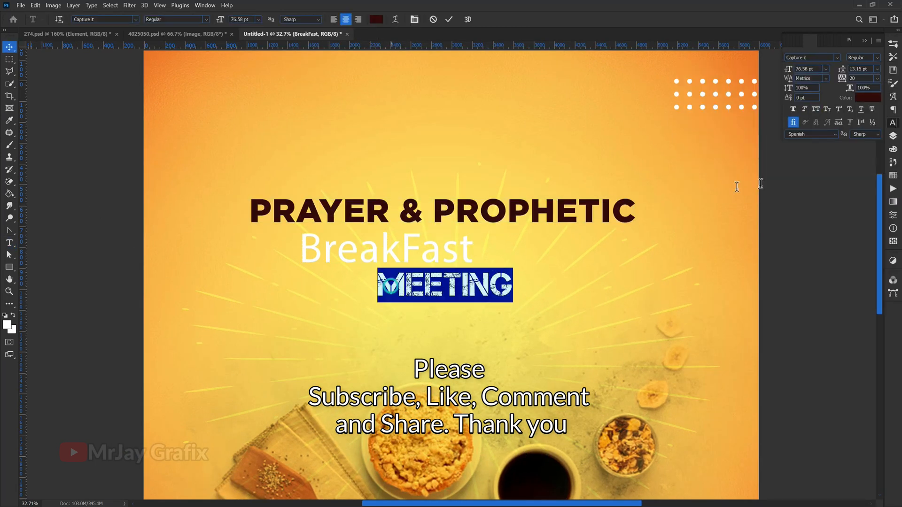
click(808, 57)
click(830, 134)
key(ctrl+Return)
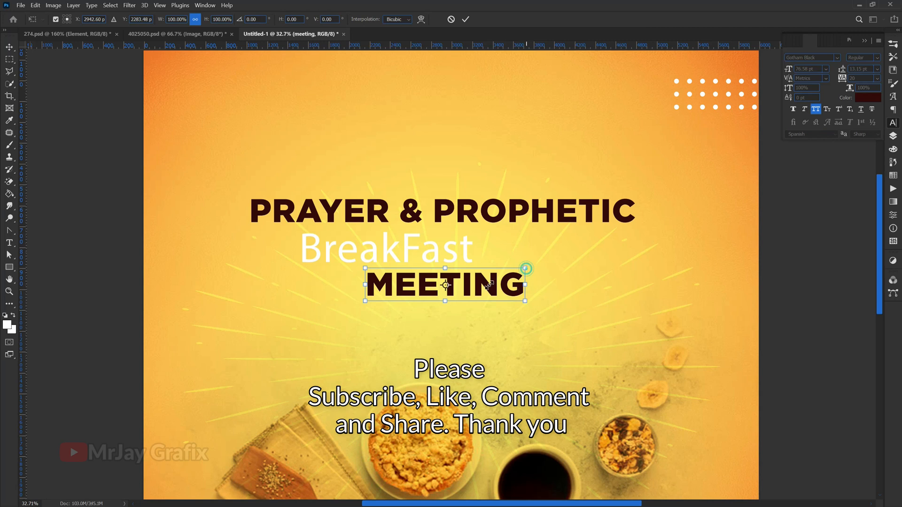
key(v)
click(837, 57)
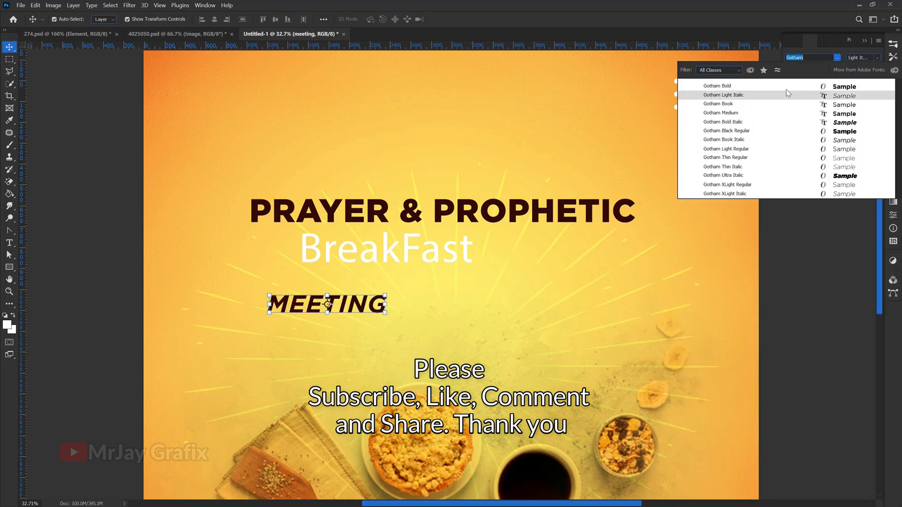
Scale the "PRAYER & PROPHETIC" line down to about 60.2 pt
click(606, 211)
drag(637, 196, 543, 210)
key(Return)
Set the "BreakFast" text color to the headline's dark maroon, #310a08
click(439, 238)
click(868, 97)
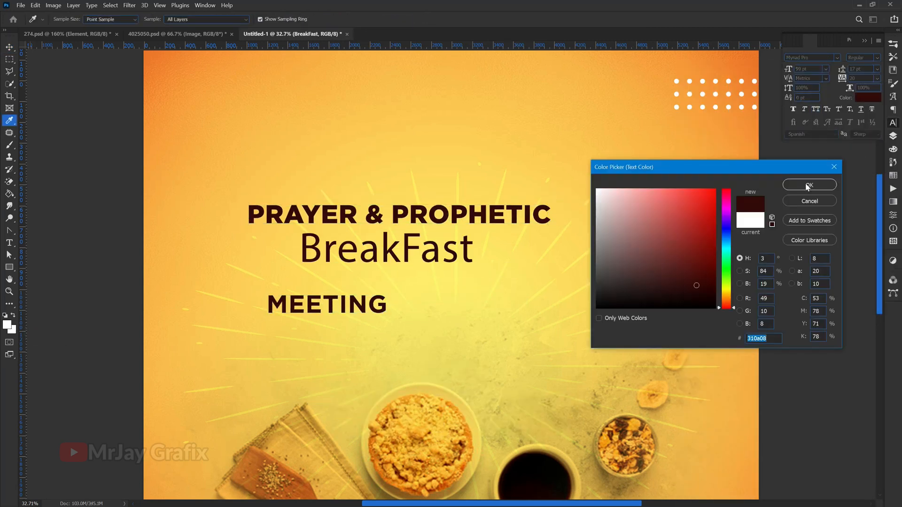
click(751, 190)
Try the Bafora font on "BreakFast", enlarge the word, and switch its font to Amsterdam
click(808, 57)
text(Bafora)
click(704, 90)
drag(461, 267, 626, 301)
key(Return)
double_click(437, 256)
click(808, 57)
click(725, 90)
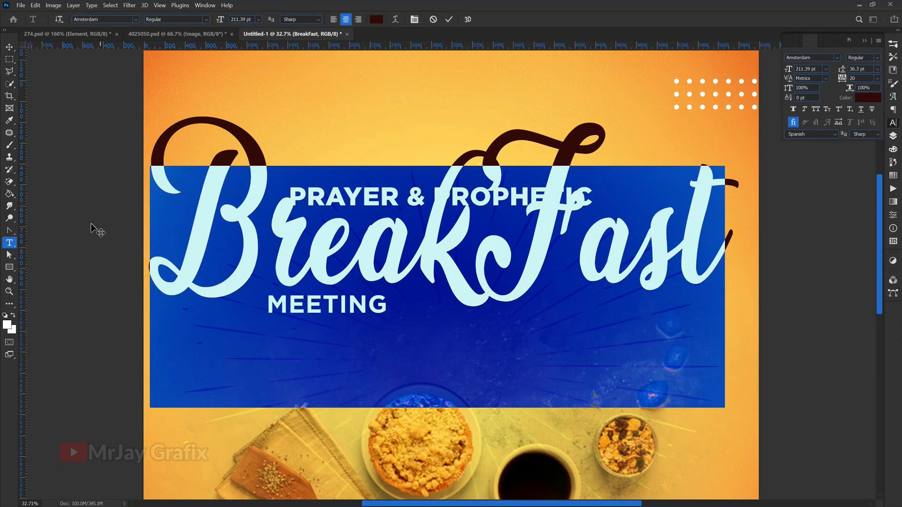
Scale the script "BreakFast" down and arrange "PRAYER & PROPHETIC" above it and "MEETING" beneath it
key(ctrl+t)
drag(736, 261, 483, 262)
drag(437, 288, 559, 315)
key(Return)
drag(329, 306, 376, 316)
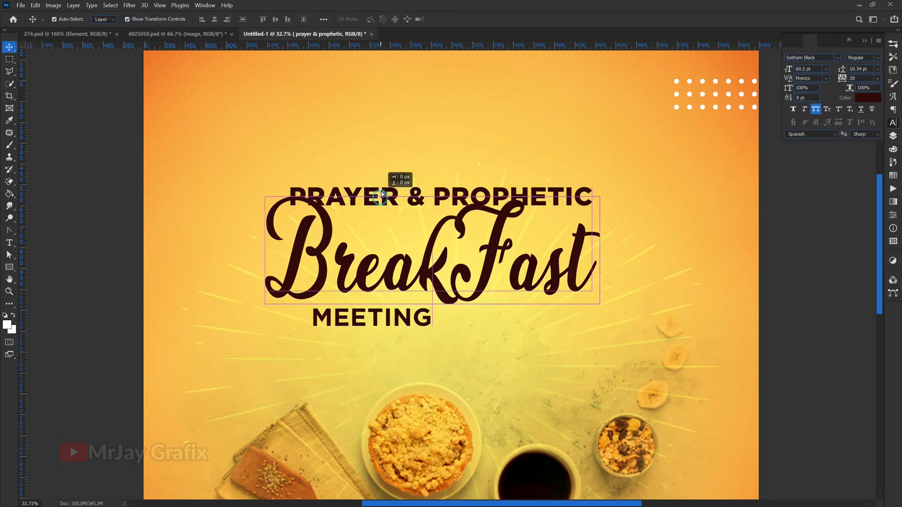
drag(596, 188, 540, 221)
Set "BreakFast" in heavy Gotham with all caps and enlarge it into the dominant headline line
double_click(348, 270)
click(836, 58)
click(808, 188)
key(ctrl+shift+k)
key(ctrl+Return)
key(ctrl+t)
drag(517, 288, 666, 266)
key(Return)
Align "PRAYER & PROPHETIC" and "MEETING" with the left edge of "BREAKFAST", enlarging "MEETING" to about 125%
drag(507, 190, 522, 199)
drag(388, 321, 387, 278)
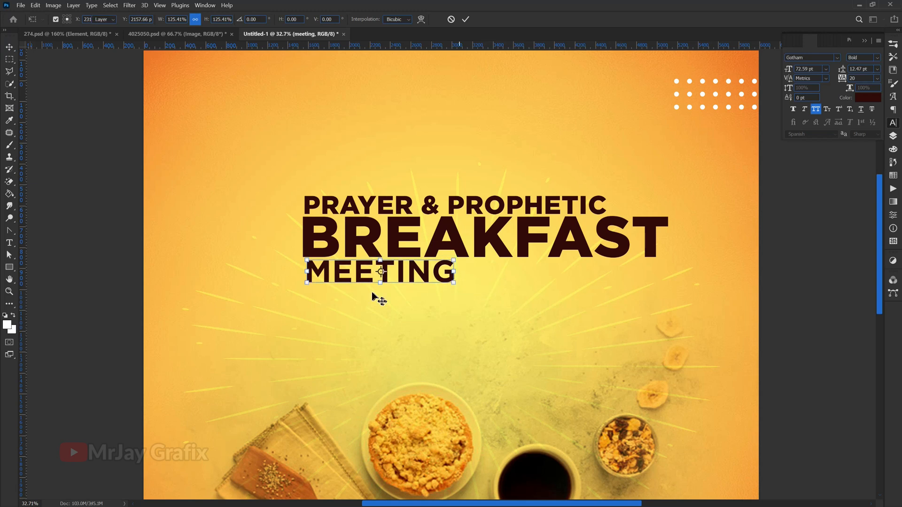
key(Return)
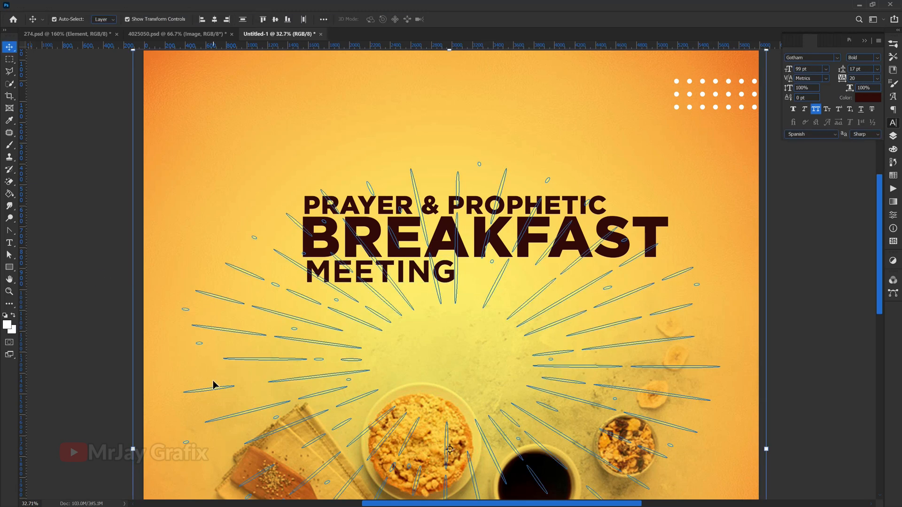
Draw a dark maroon rectangular bar beside "MEETING", filling the space beneath "BREAKFAST"
click(9, 267)
click(52, 266)
drag(461, 262, 658, 282)
click(9, 47)
Select the three headline lines and the maroon bar together
click(455, 204)
click(893, 123)
click(821, 60)
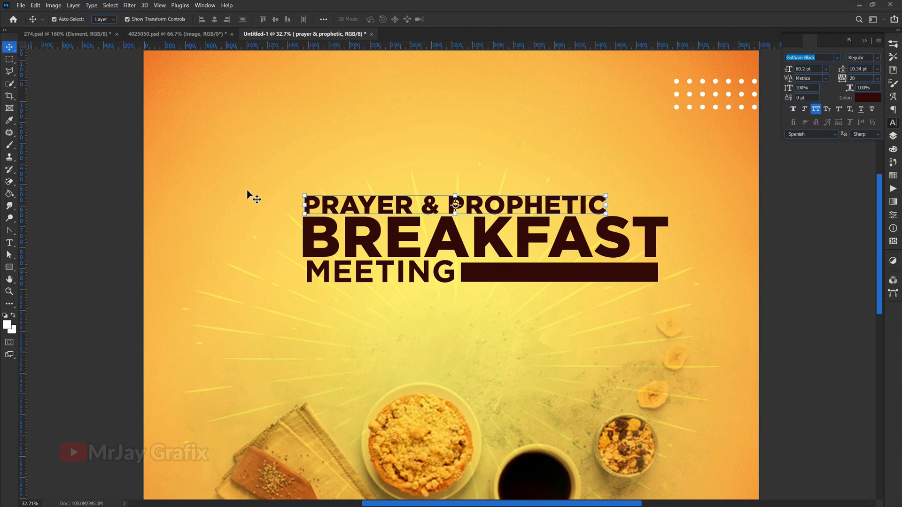
drag(248, 181, 685, 298)
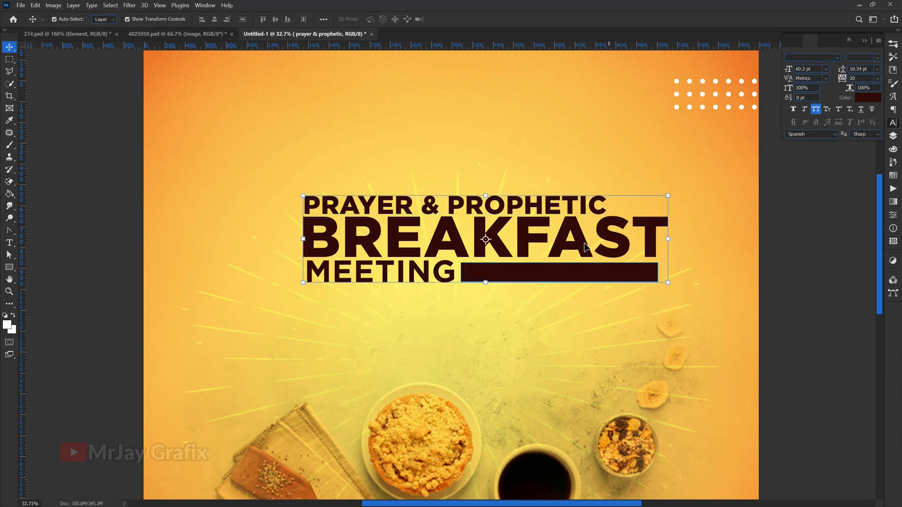
click(560, 194)
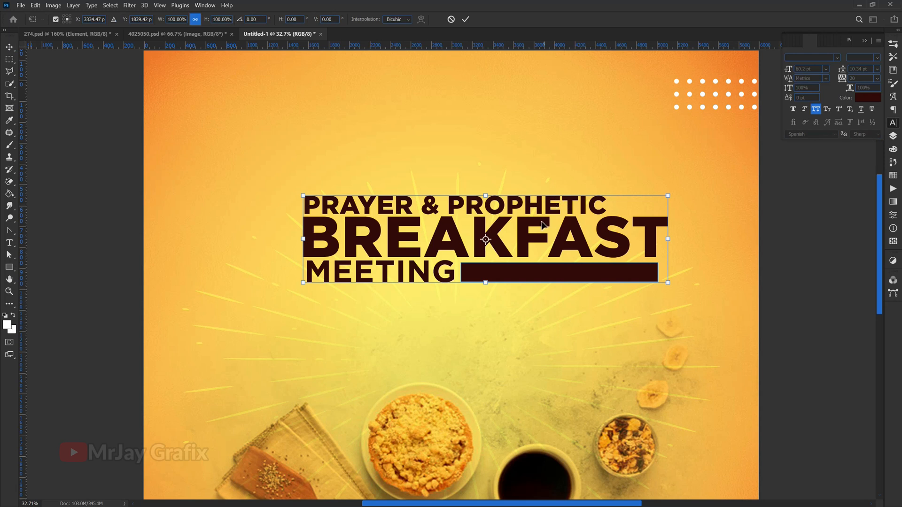
right_click(533, 232)
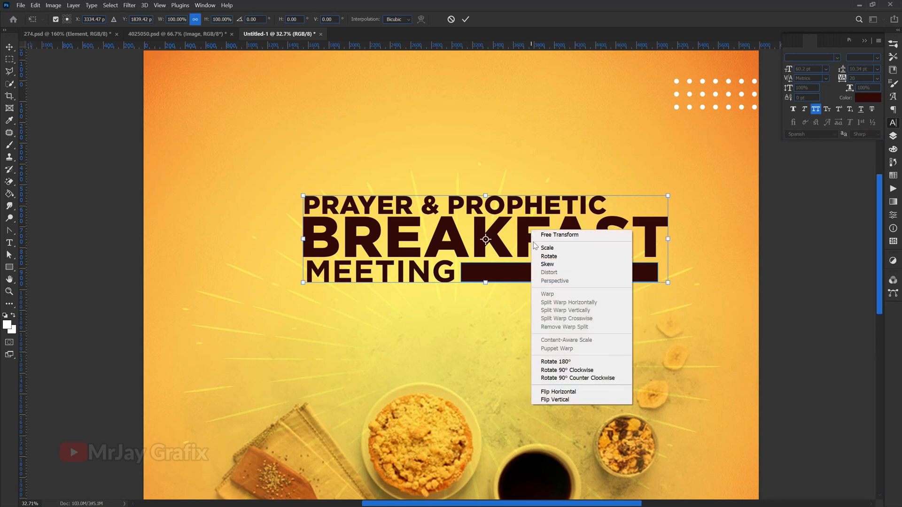
click(552, 265)
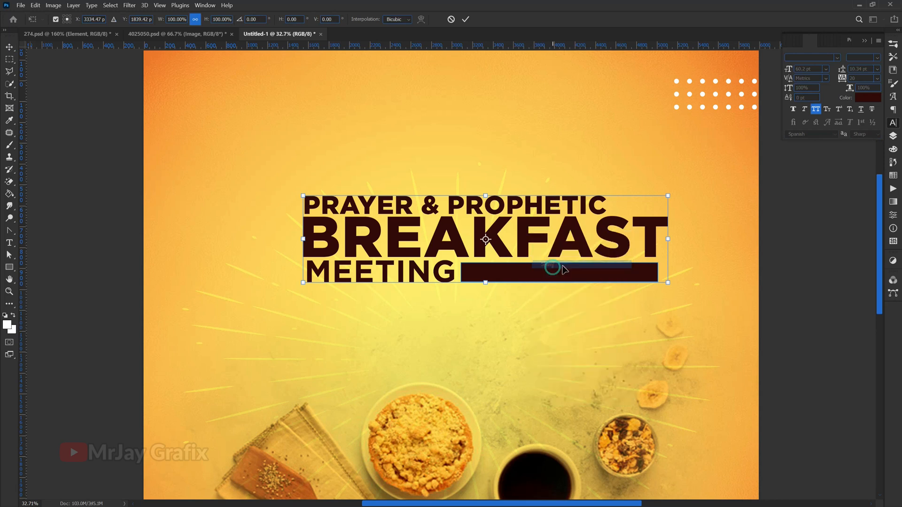
drag(669, 242, 652, 200)
drag(349, 229, 314, 281)
drag(492, 238, 493, 239)
drag(633, 204, 653, 202)
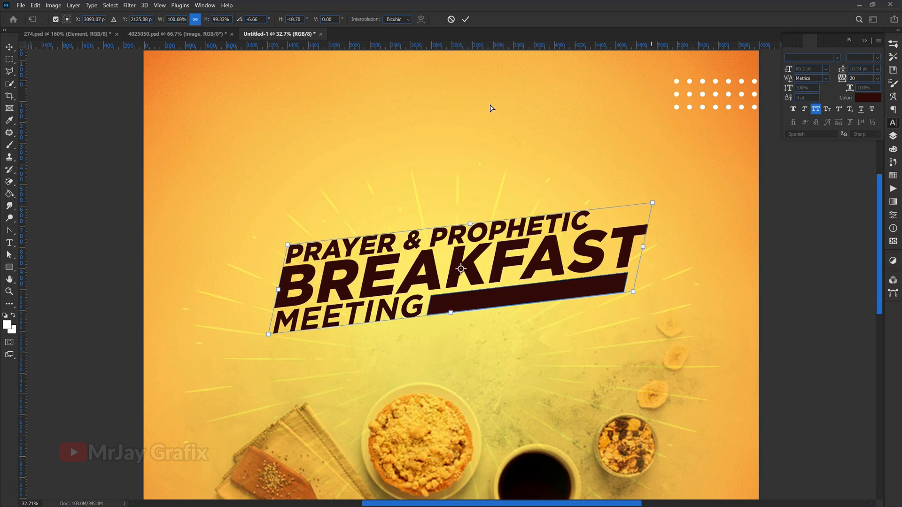
click(449, 20)
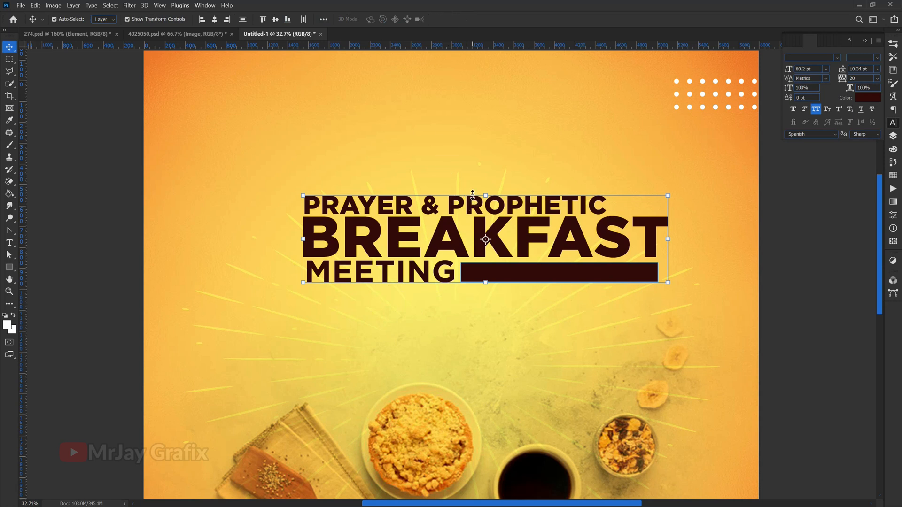
Skew the selected headline and bar vertically by about -5.69° so they slope upward to the right
key(ctrl+t)
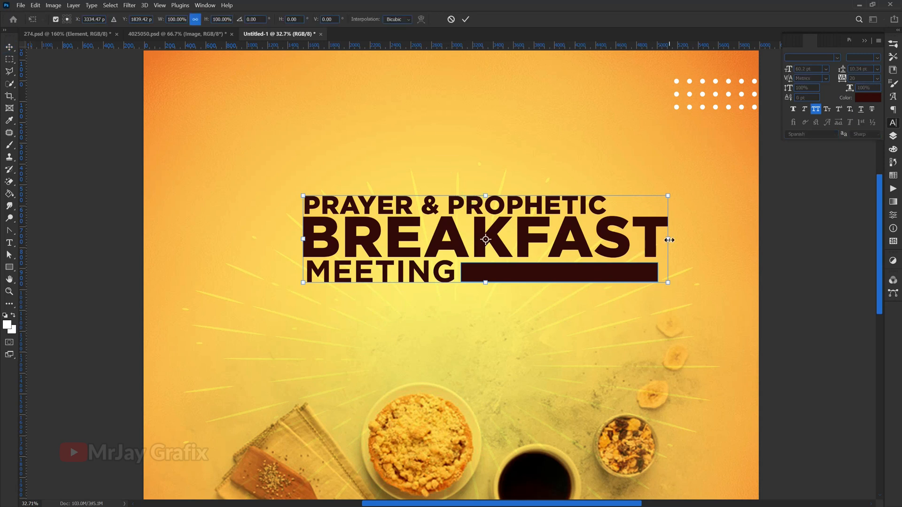
right_click(606, 229)
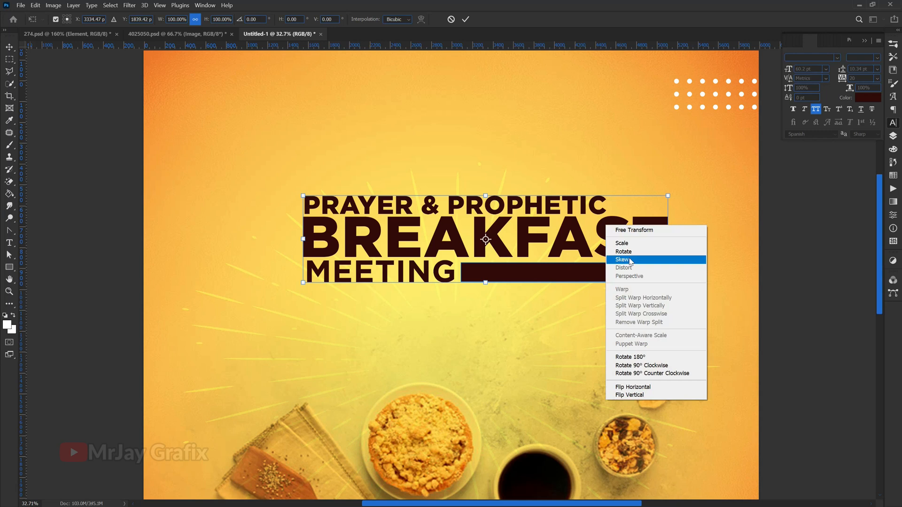
click(625, 258)
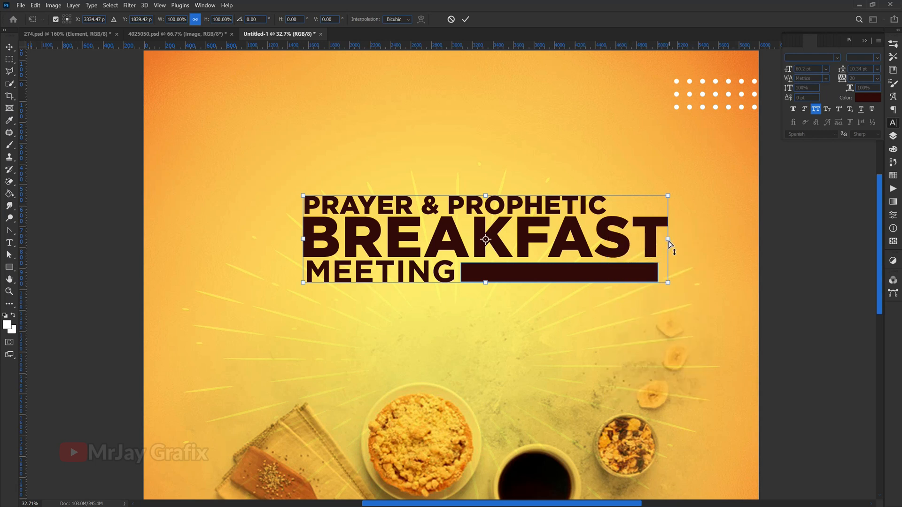
drag(669, 244, 667, 207)
click(465, 19)
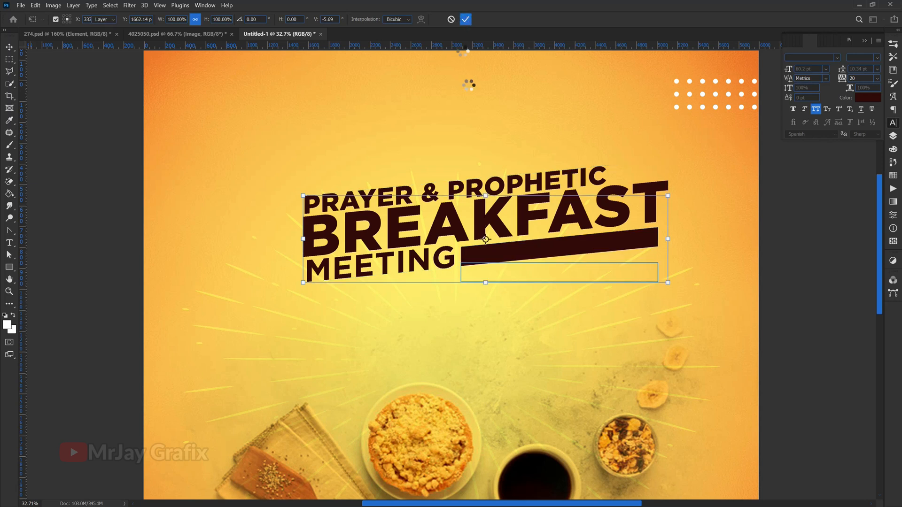
Centre the slanted headline over the sunburst and enlarge it to about 104.56%, then deselect it
drag(459, 164, 422, 249)
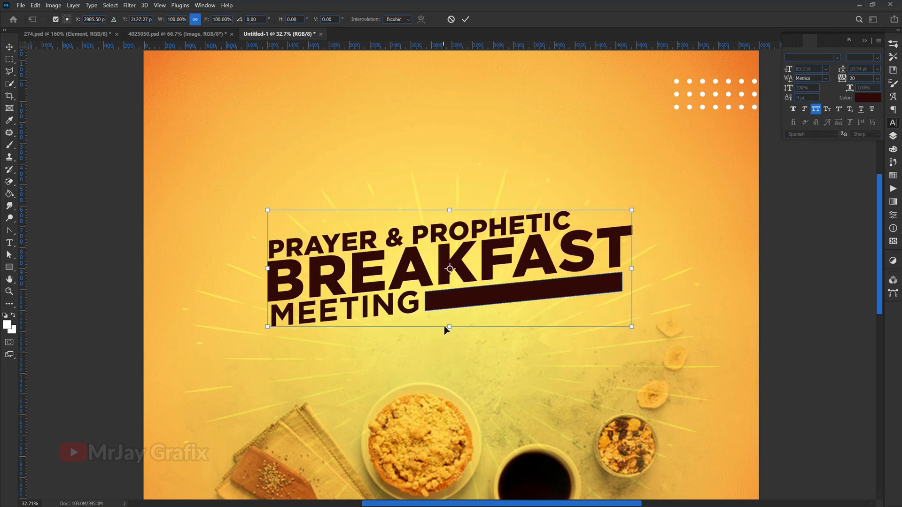
drag(447, 328, 448, 333)
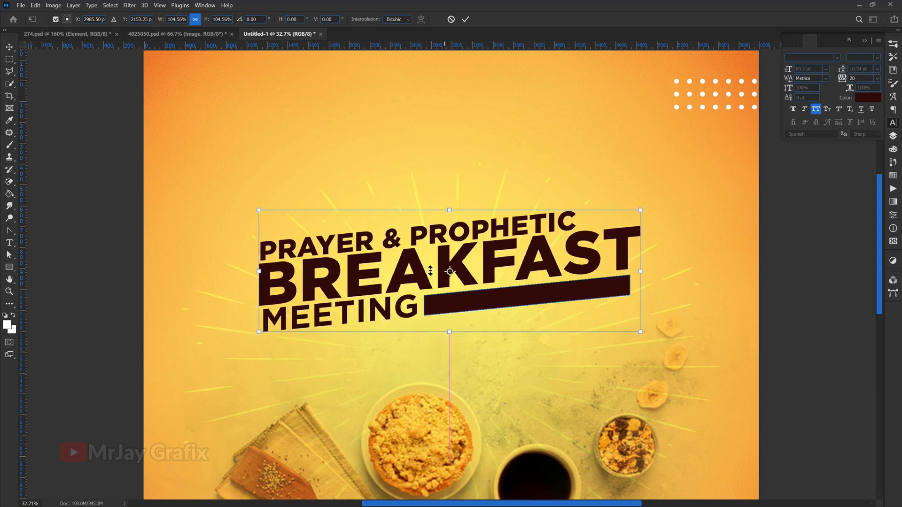
key(Return)
scroll(432, 273, down, 2)
scroll(406, 176, down, 1)
click(151, 365)
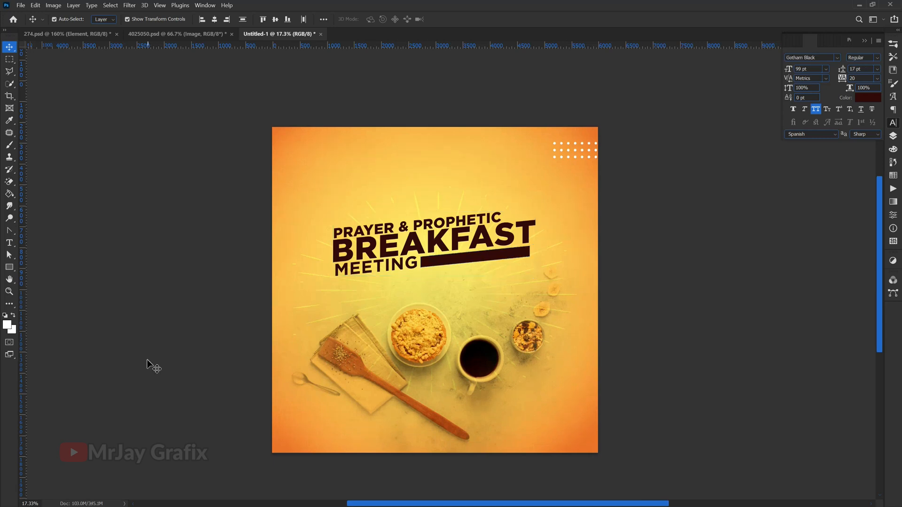
scroll(410, 321, up, 1)
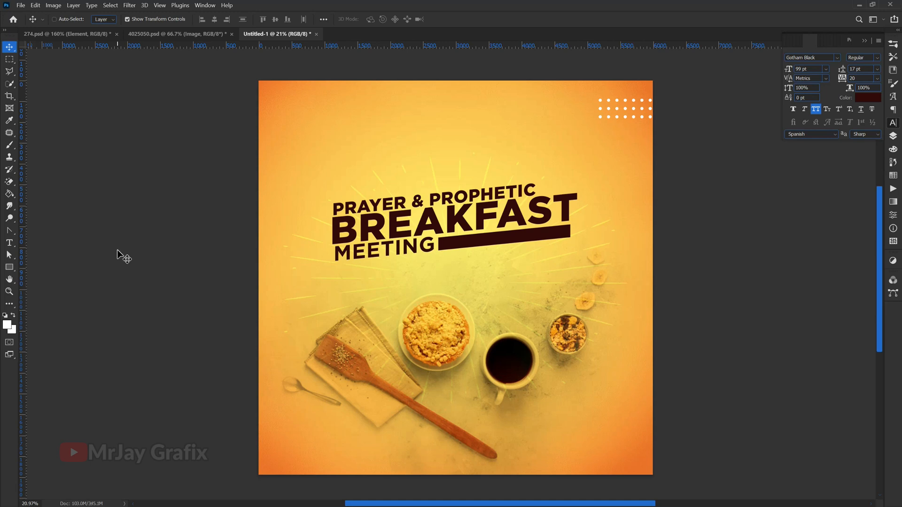
Open "31st flyer" from the 31st subfolder of the POWER GIANTS folder on the E: drive
key(ctrl+o)
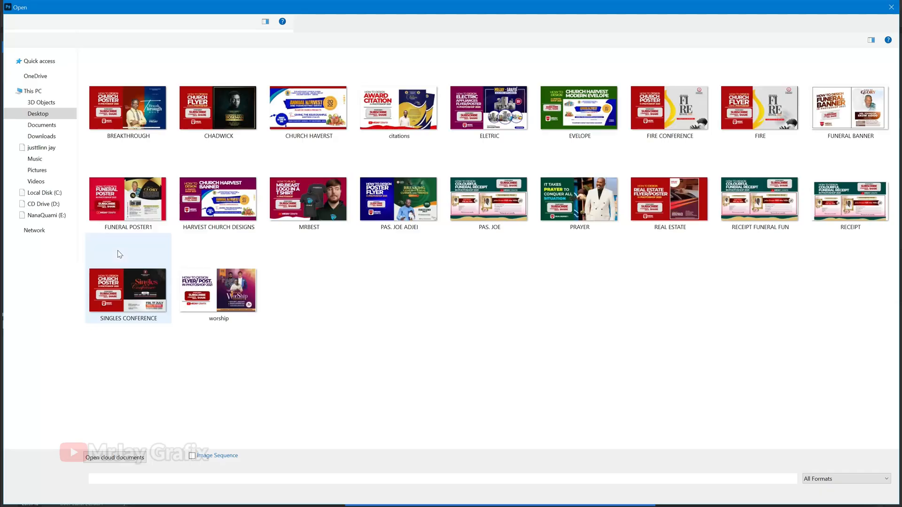
click(43, 219)
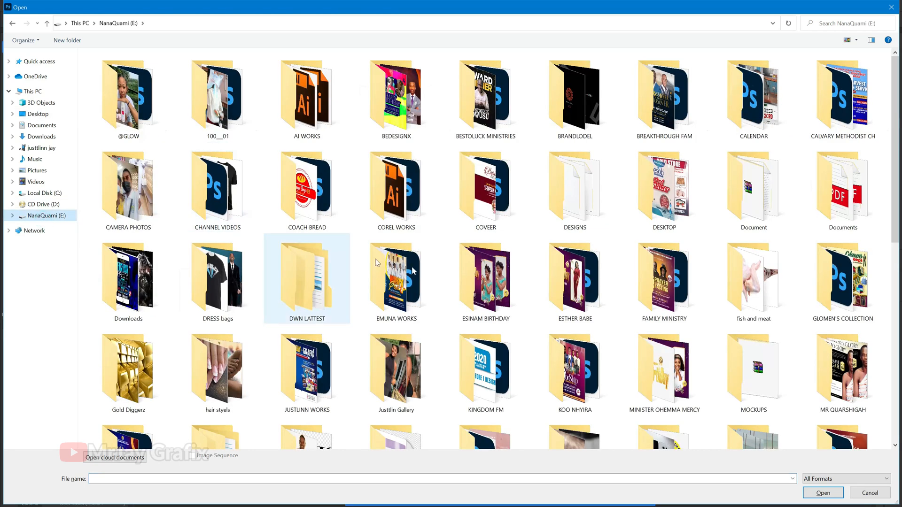
scroll(143, 331, down, 5)
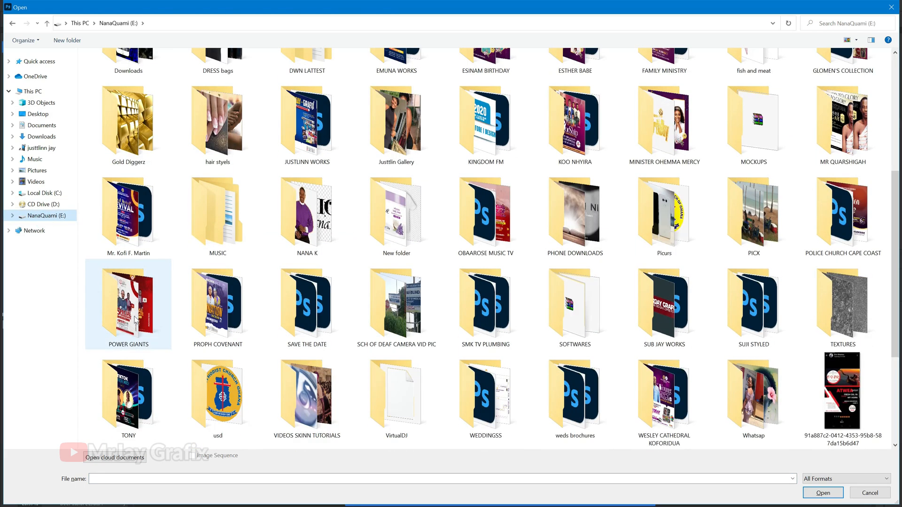
double_click(135, 319)
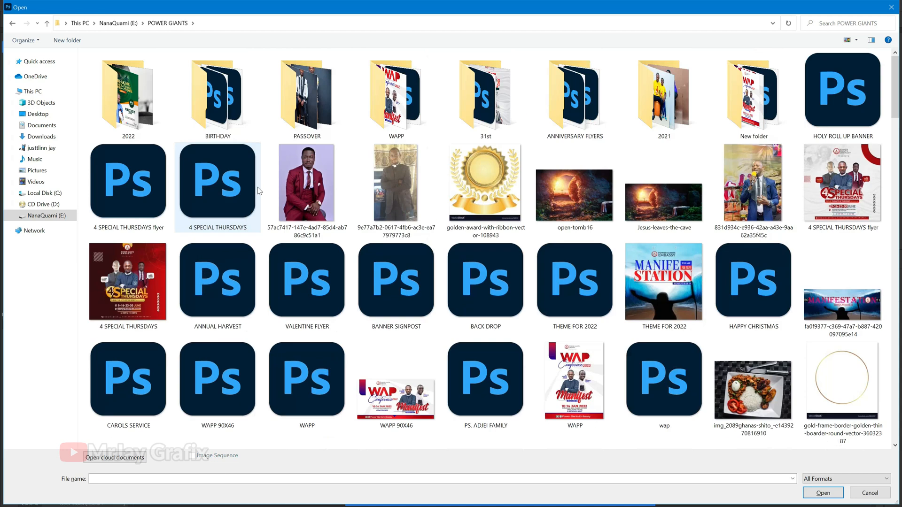
double_click(473, 114)
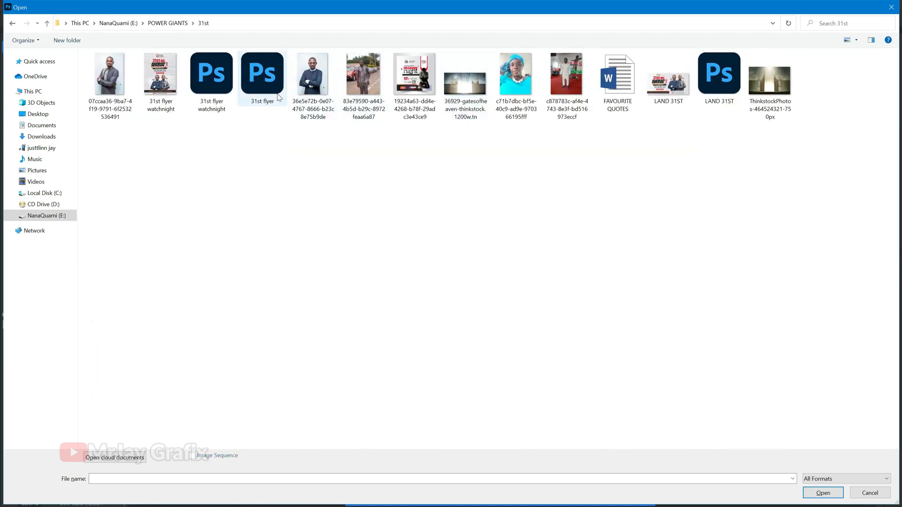
double_click(262, 92)
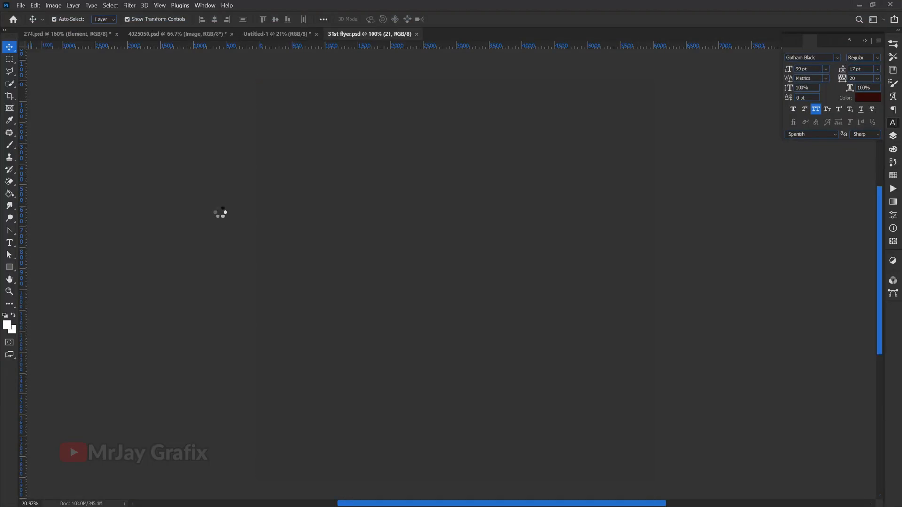
scroll(409, 128, up, 3)
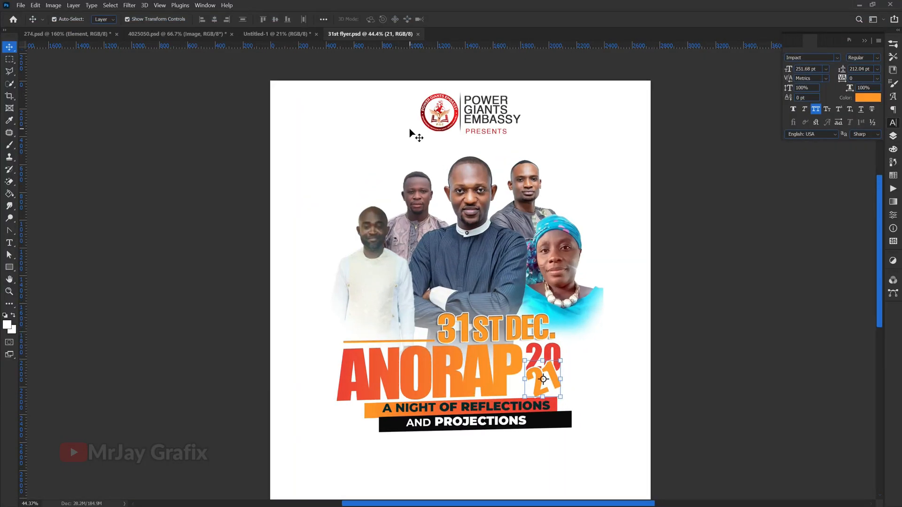
Copy the Power Giants Embassy logo with PRESENTS from 31st flyer into the breakfast flyer above the headline and enlarge it to about 186.77%
drag(405, 97, 502, 134)
drag(440, 103, 131, 37)
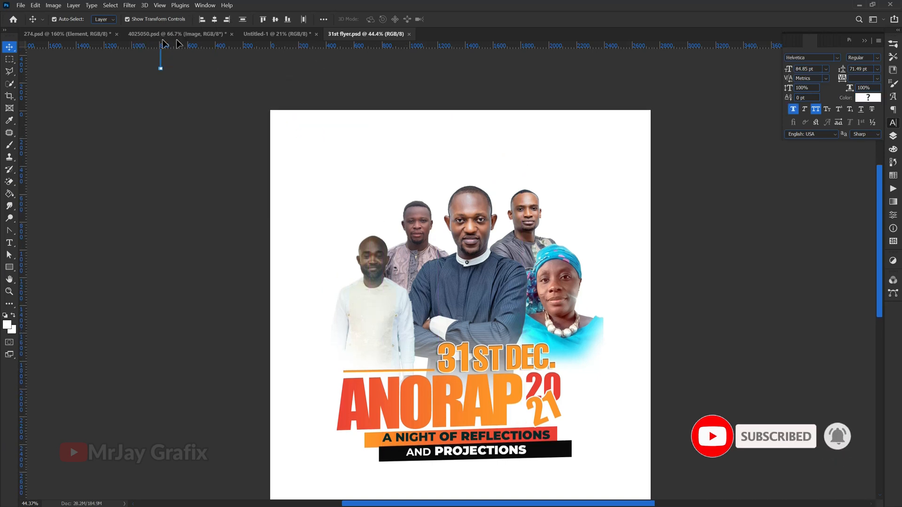
drag(260, 37, 413, 137)
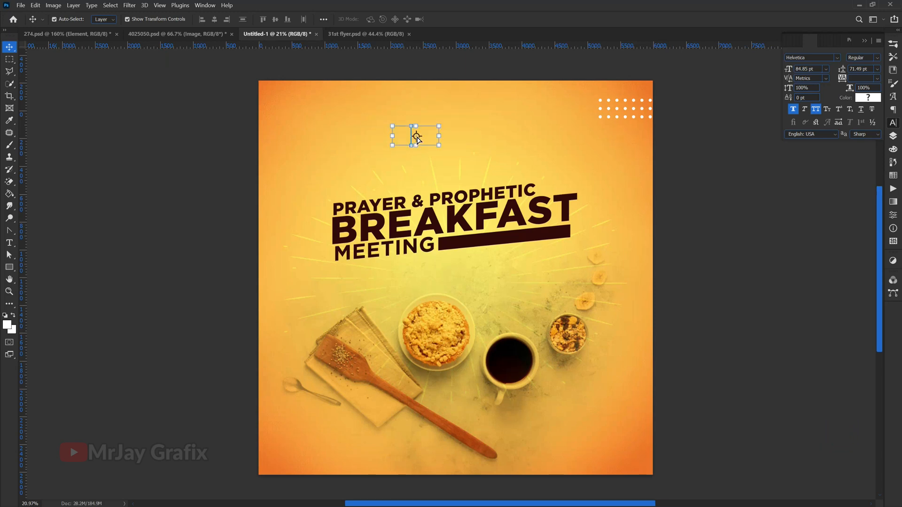
key(ctrl+t)
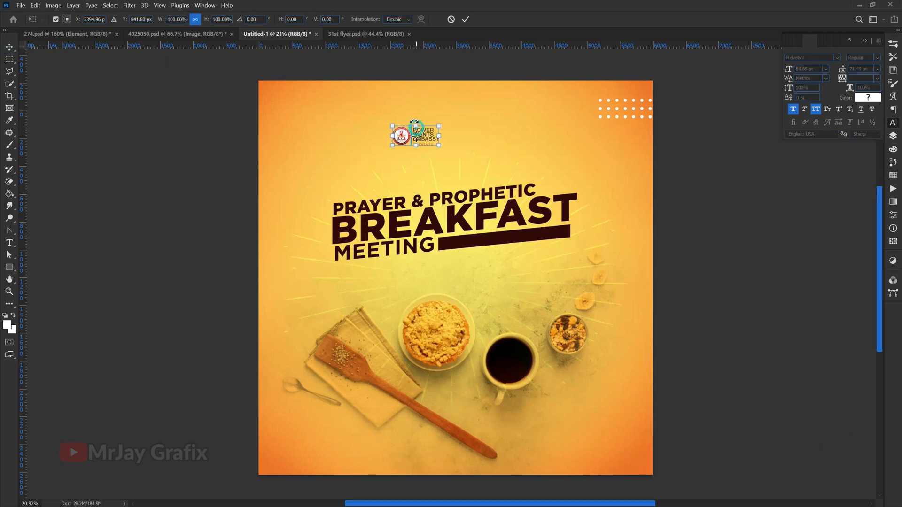
mouse_move(415, 121)
mouse_down()
mouse_move(415, 86)
mouse_move(402, 128)
mouse_move(420, 126)
mouse_up()
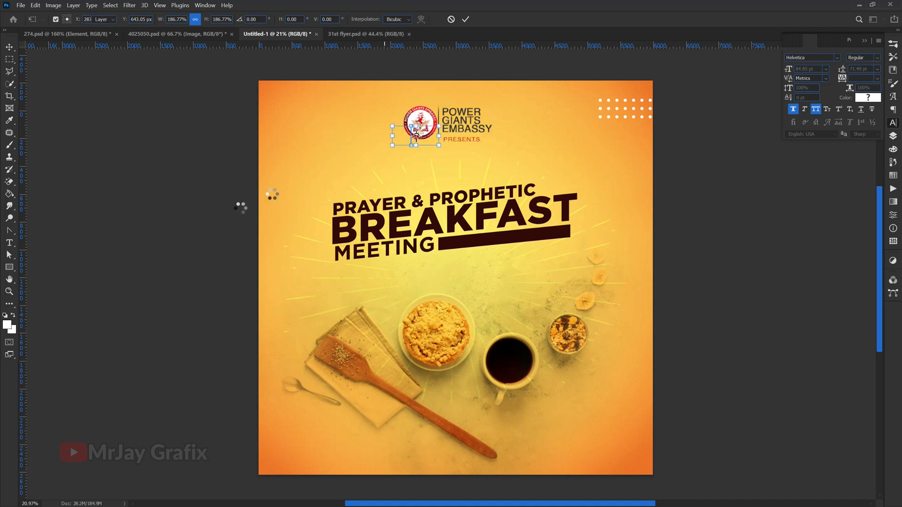
key(Return)
Nudge the word PRESENTS into line beneath the church name and enlarge it to about 108.14%
scroll(462, 83, up, 2)
scroll(461, 83, up, 2)
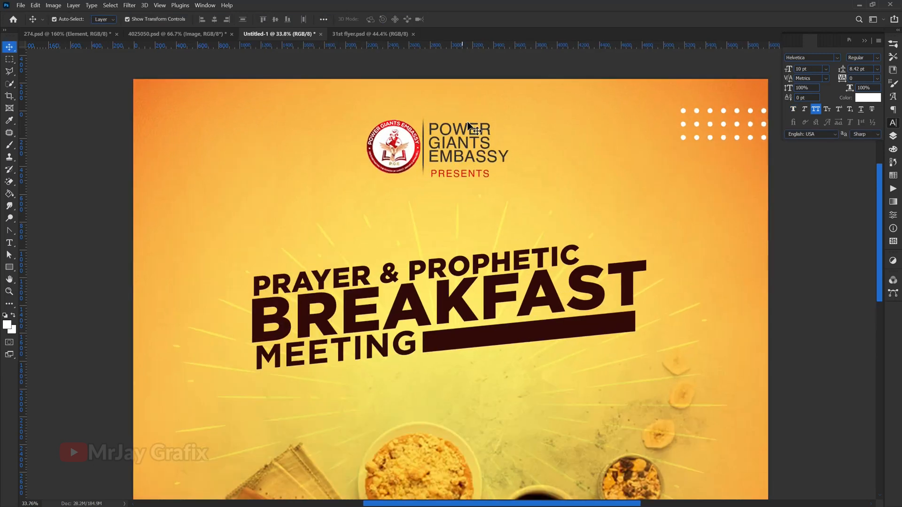
drag(447, 175, 447, 178)
click(454, 130)
double_click(454, 130)
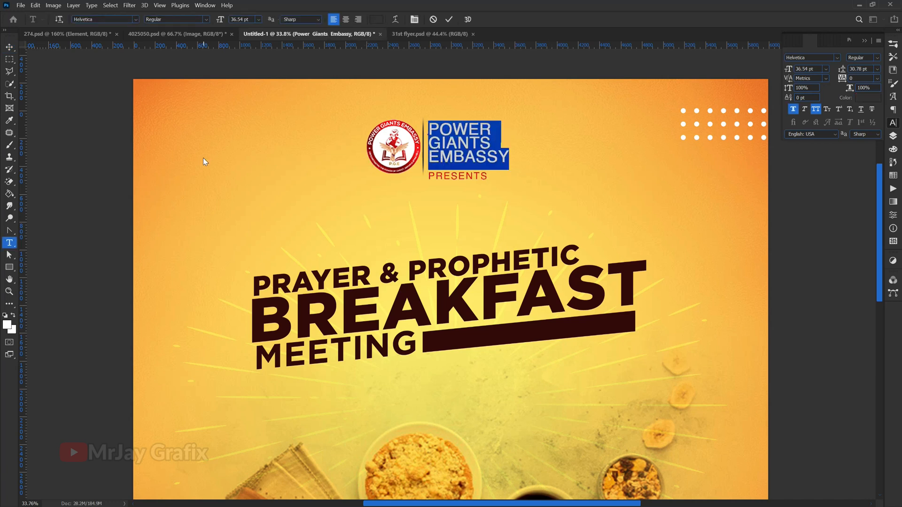
key(ctrl+Return)
key(v)
drag(415, 156, 435, 175)
click(435, 179)
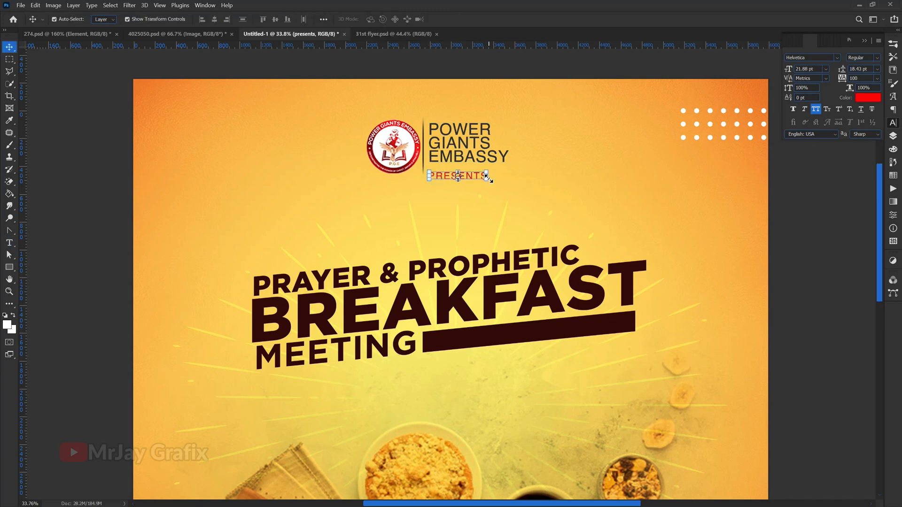
click(487, 177)
drag(492, 182, 496, 181)
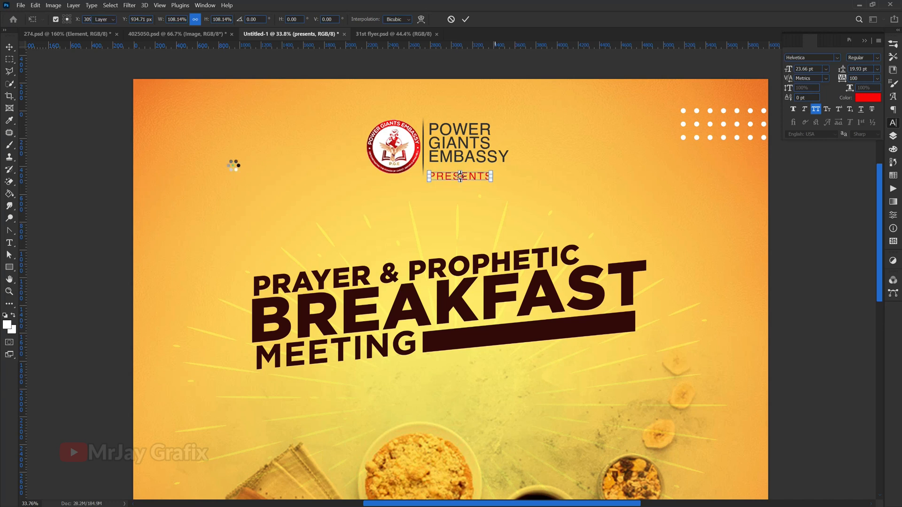
click(308, 183)
Close 31st flyer and open the "31st flyer watchnight" PSD from the 31st folder
scroll(351, 137, down, 3)
scroll(224, 254, up, 1)
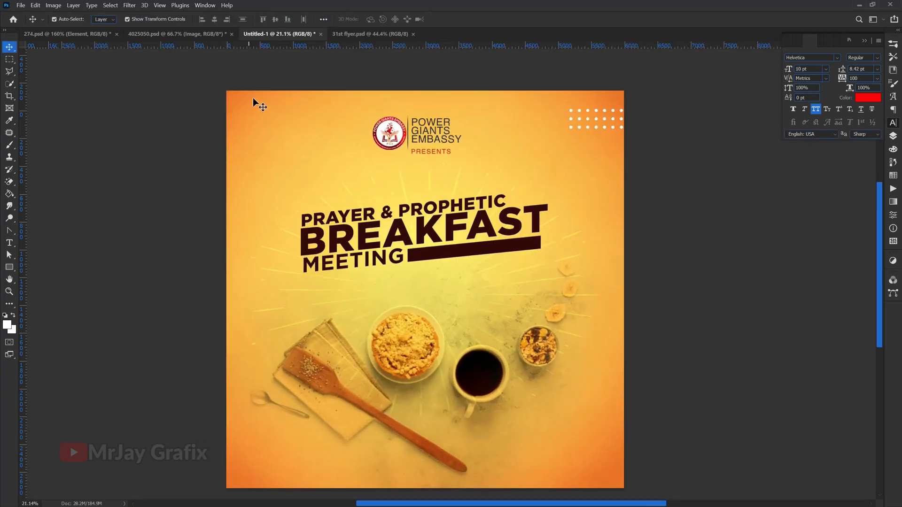
click(353, 35)
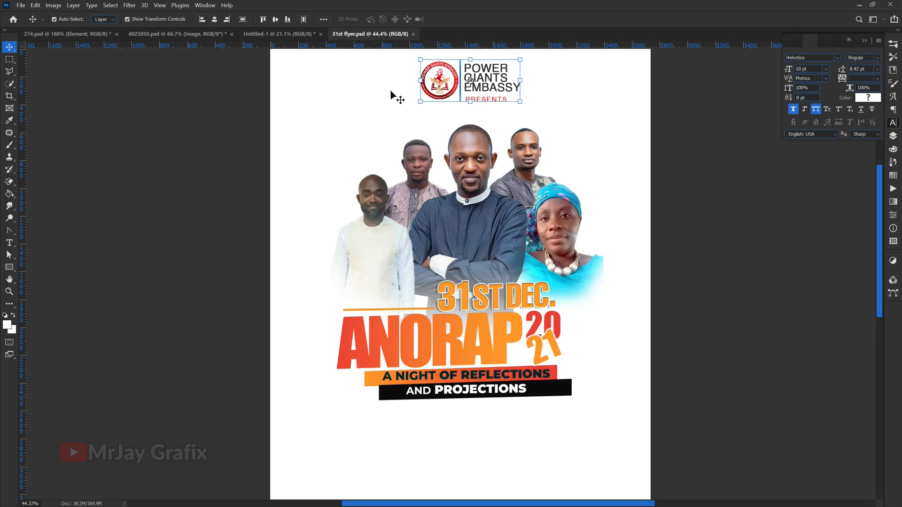
scroll(391, 90, down, 1)
click(413, 34)
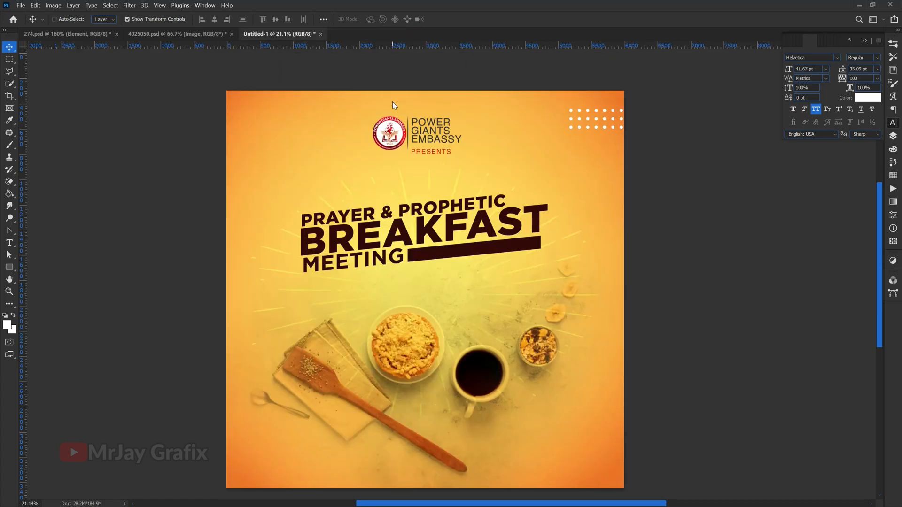
key(ctrl+o)
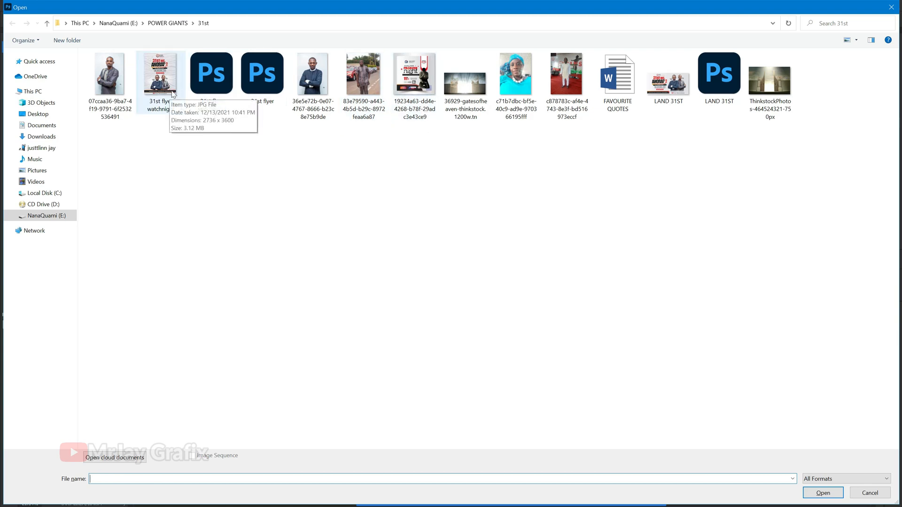
double_click(208, 94)
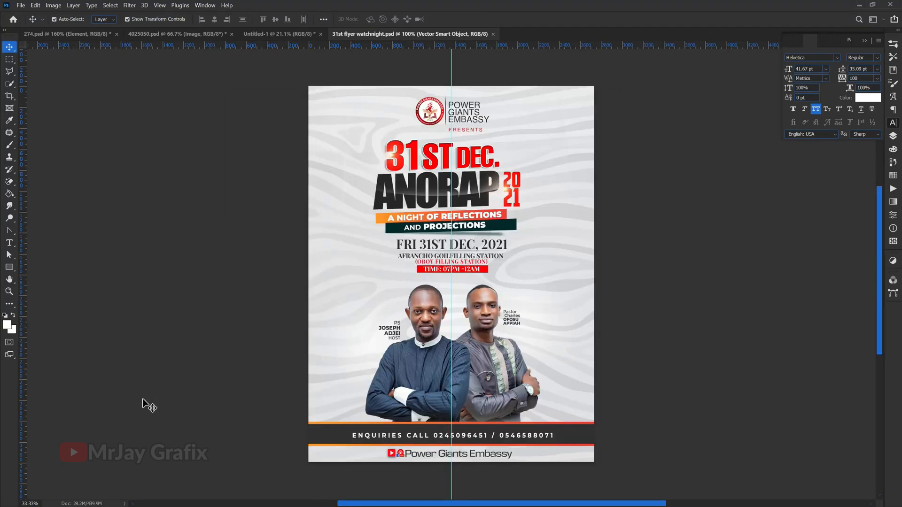
Try to select the enquiries line and the Power Giants Embassy social media line together
scroll(369, 453, up, 4)
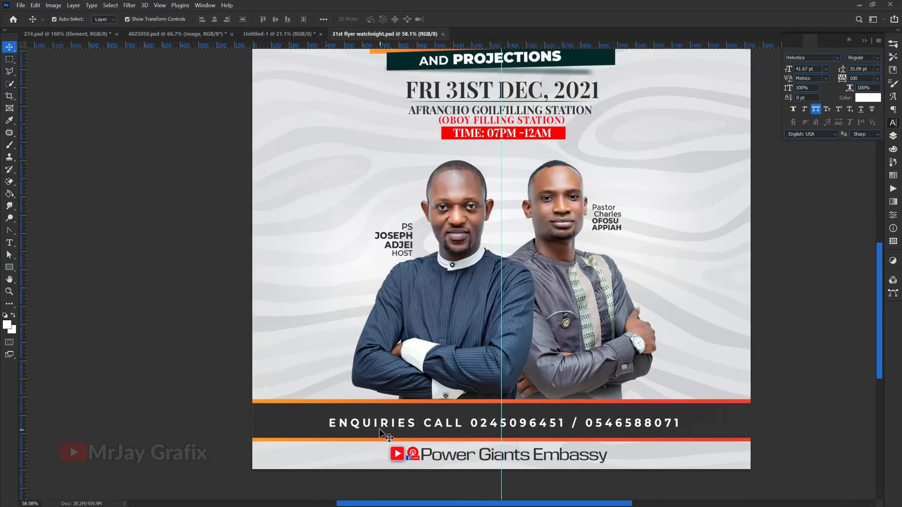
click(380, 427)
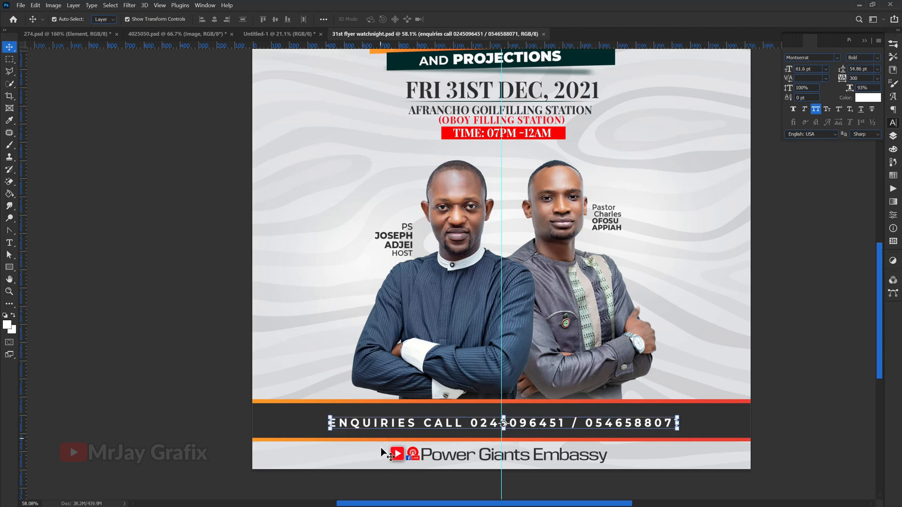
shift+click(516, 456)
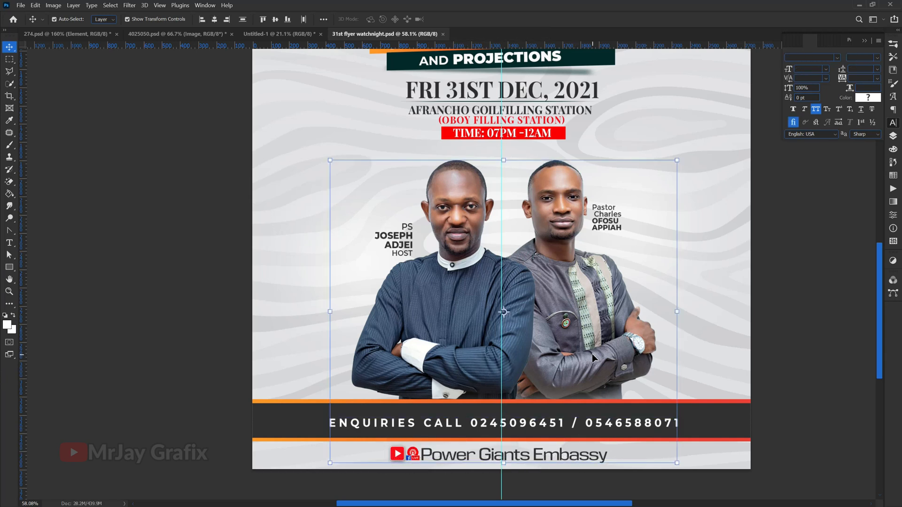
click(447, 345)
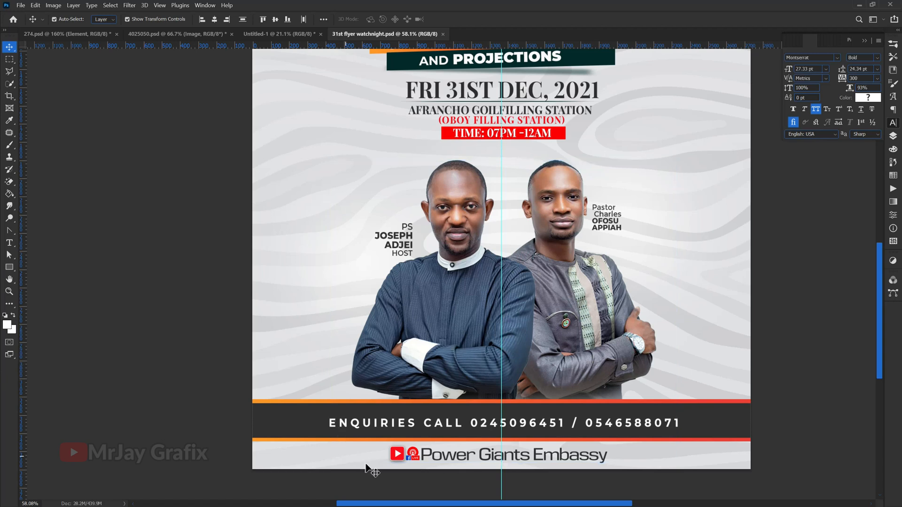
drag(373, 454, 479, 461)
click(318, 452)
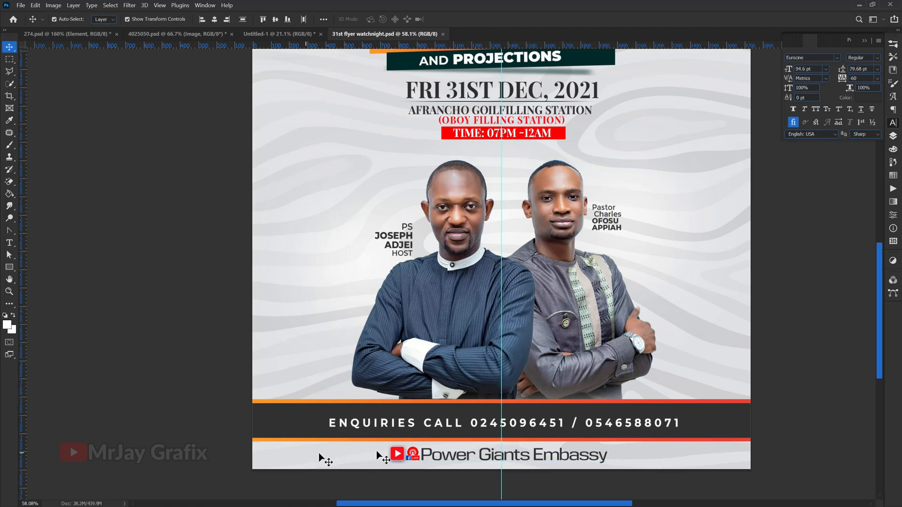
Move the two portraits in the watchnight flyer up, clear of the footer lines
drag(446, 379, 456, 294)
click(571, 366)
drag(571, 362, 578, 289)
click(354, 440)
Copy the enquiries line and social media line into the breakfast flyer near its lower edge and enlarge them to about 216.49%
click(365, 465)
click(514, 453)
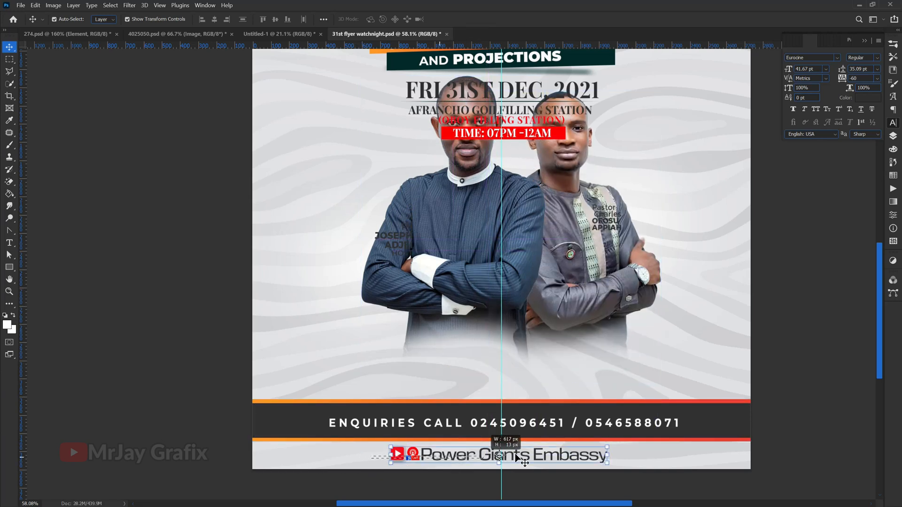
shift+click(465, 426)
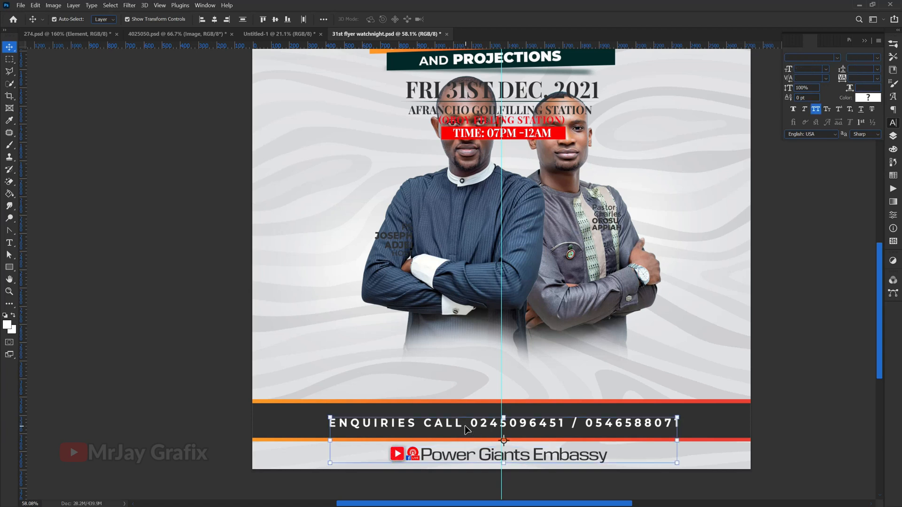
drag(452, 429, 429, 429)
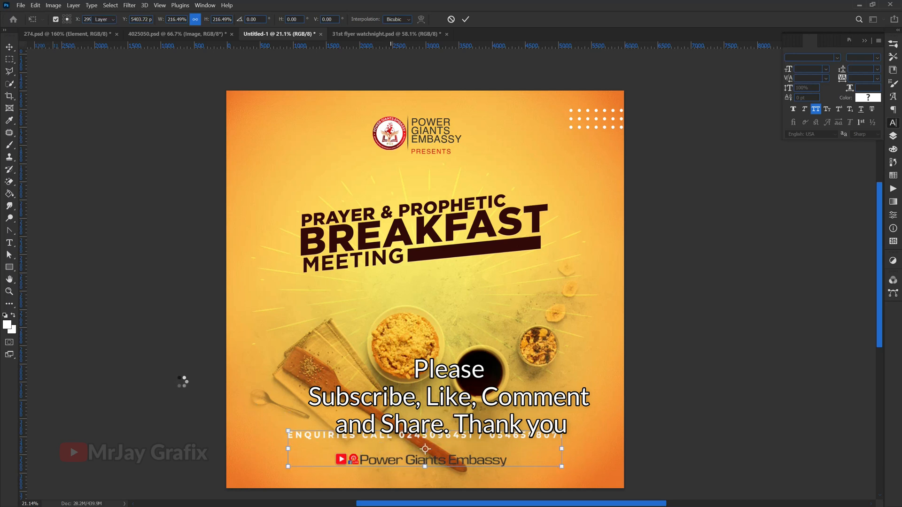
key(Return)
Return to the watchnight flyer and move the portraits down, clear of the date and venue text
scroll(324, 376, up, 3)
scroll(342, 298, down, 2)
scroll(347, 280, up, 1)
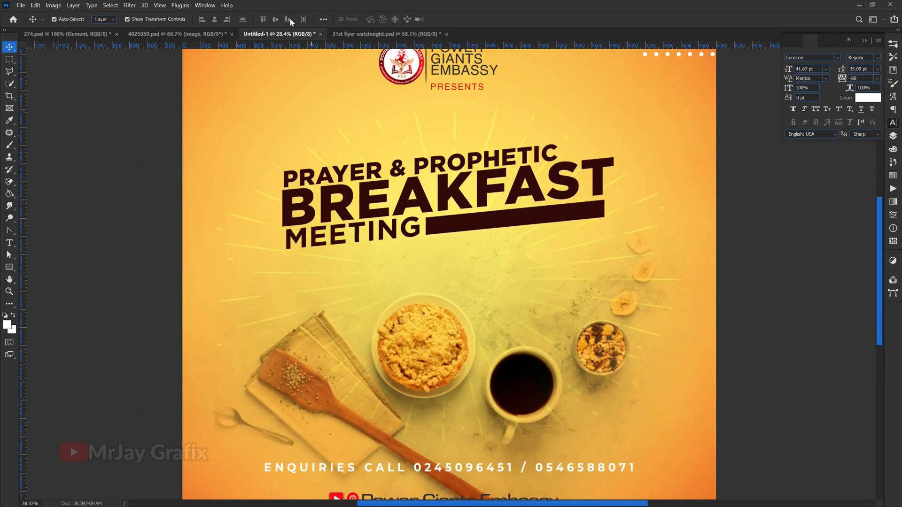
click(351, 34)
scroll(361, 183, down, 2)
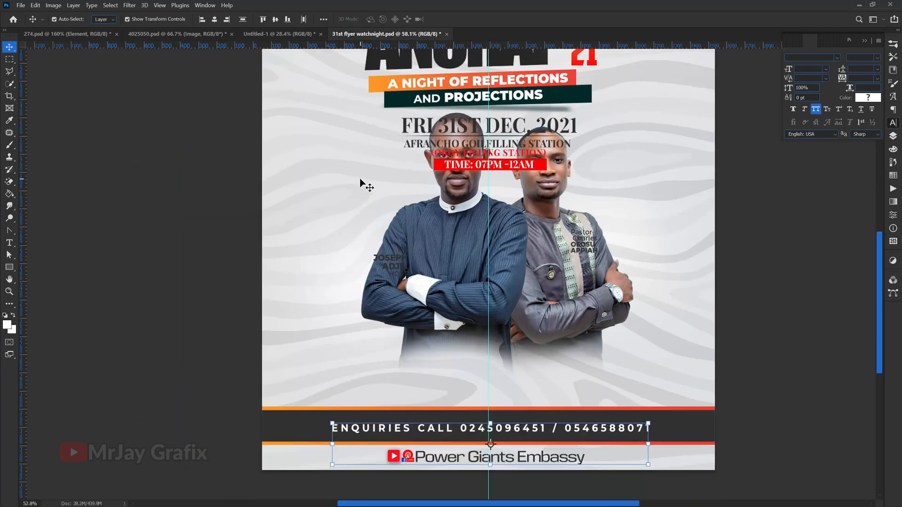
drag(480, 242, 525, 324)
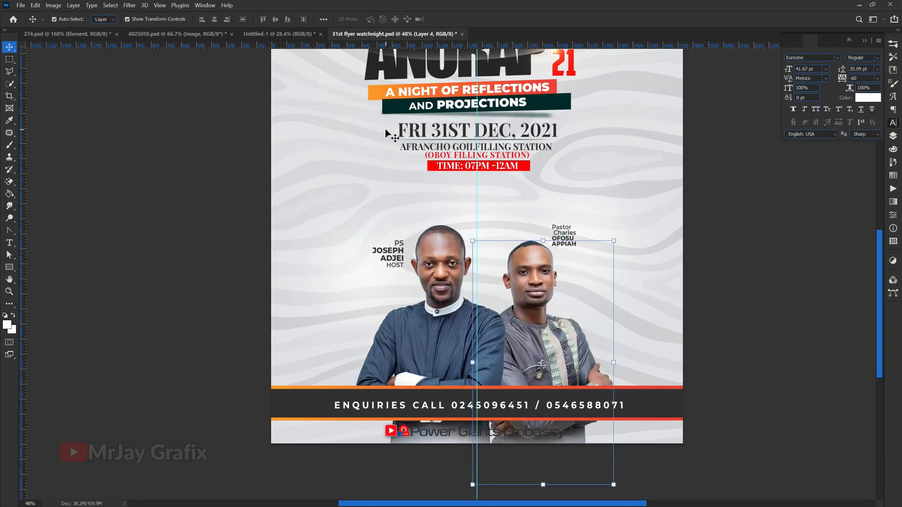
Copy the date, venue and time block into the breakfast flyer, placing it between the headline and the crumble plate
drag(388, 144, 535, 174)
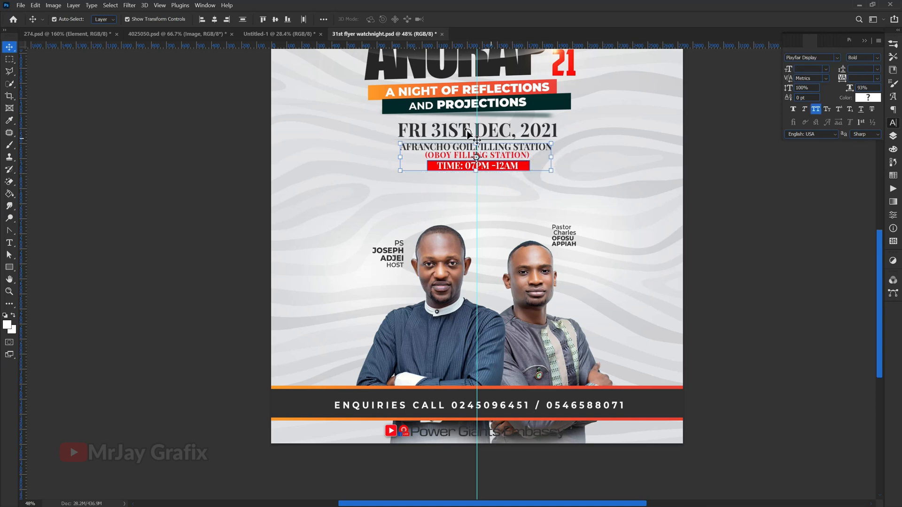
drag(439, 134, 436, 286)
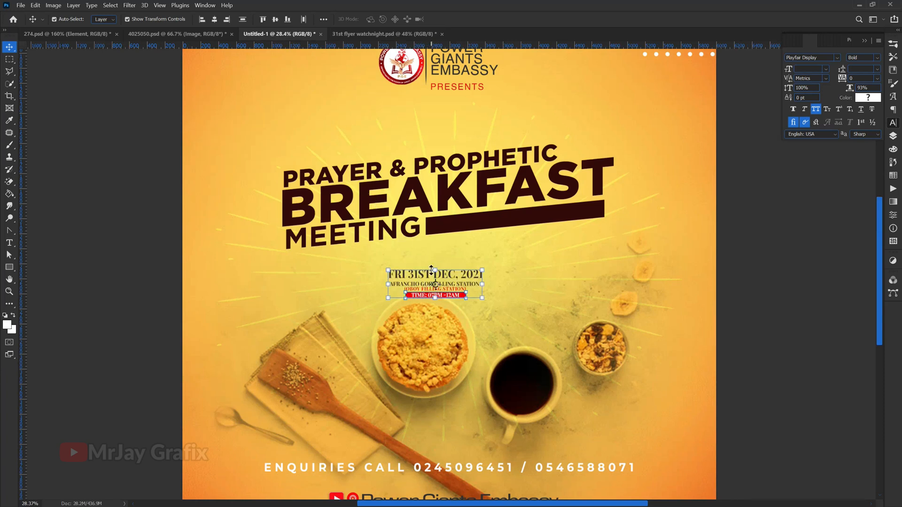
scroll(416, 301, up, 5)
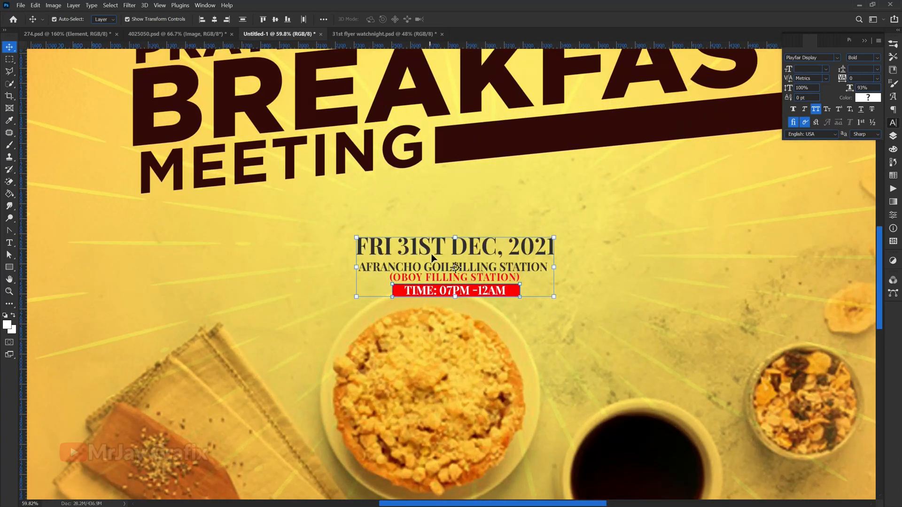
drag(431, 253, 432, 227)
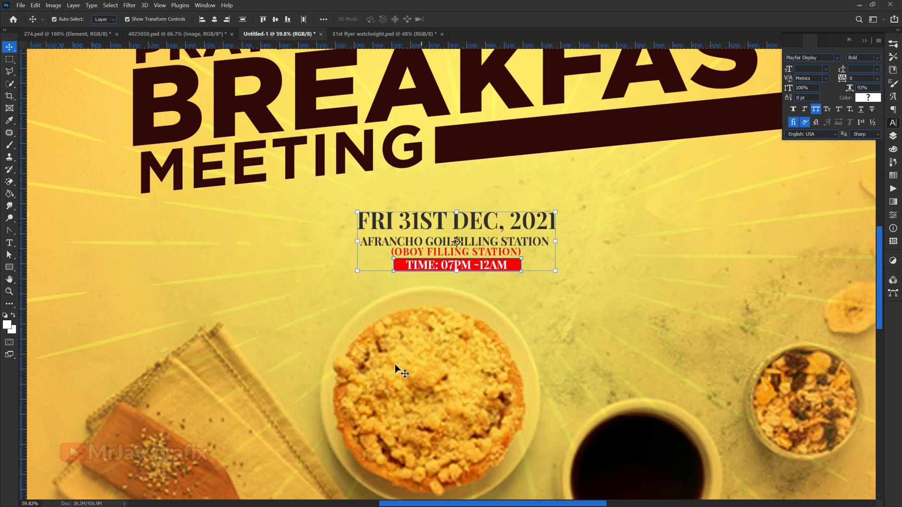
Recolour the enquiries line dark maroon #310a08, sampled from the headline
scroll(408, 254, down, 5)
scroll(361, 332, up, 1)
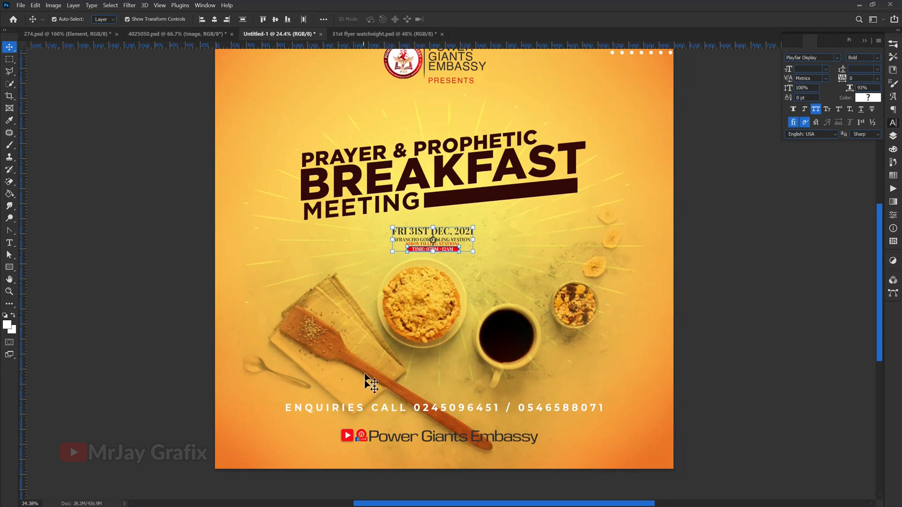
click(378, 413)
click(867, 98)
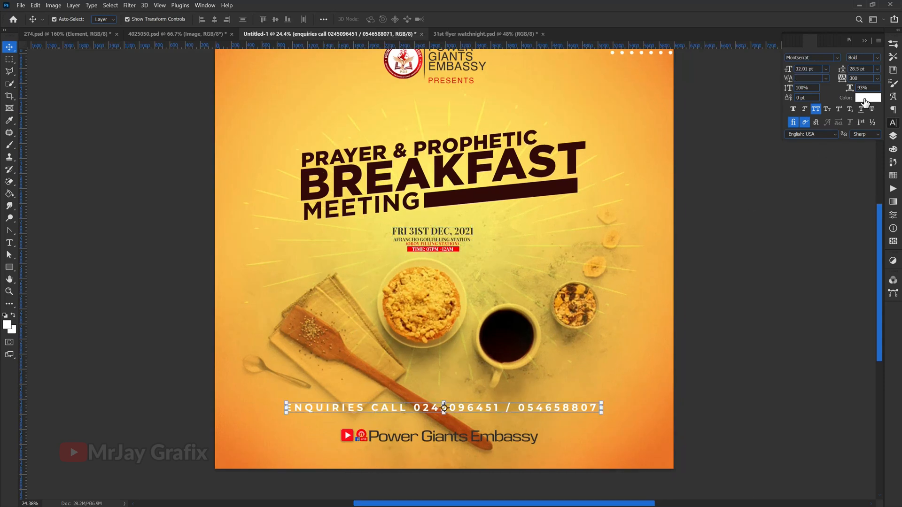
click(477, 188)
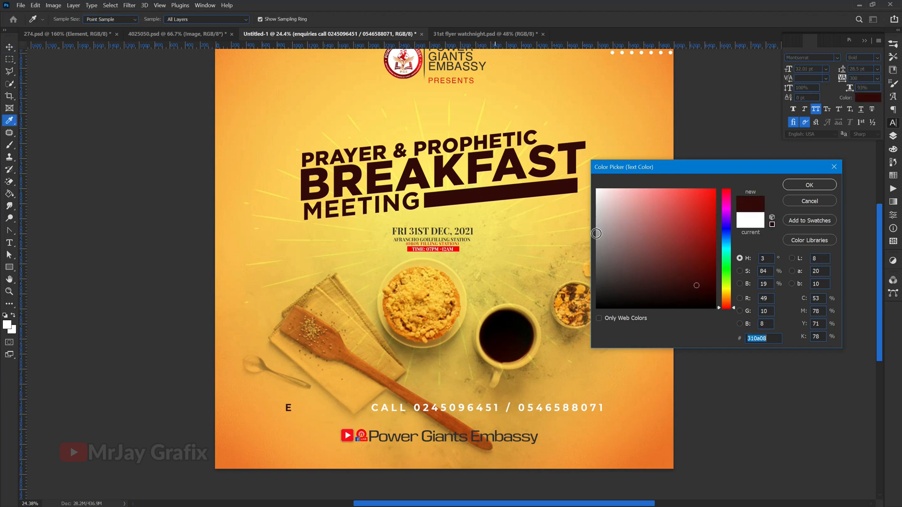
click(809, 185)
click(146, 388)
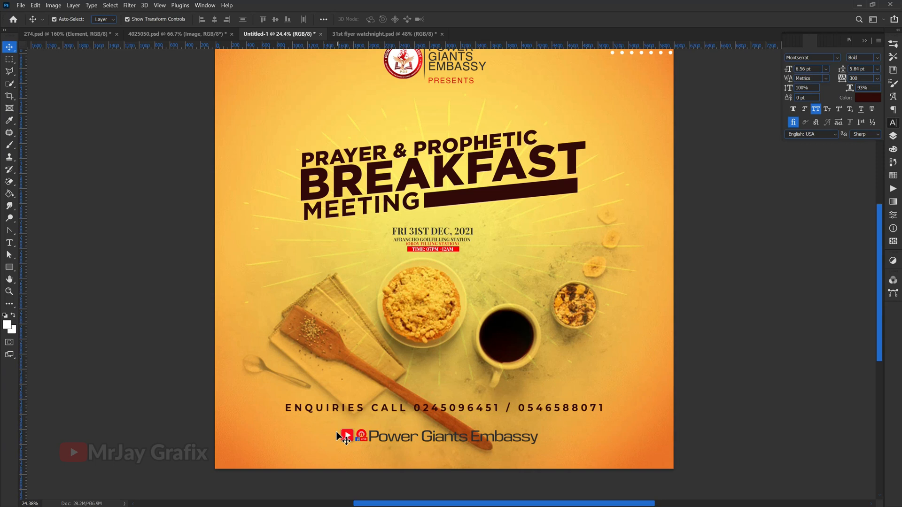
Move the social media line and the enquiries line slightly lower on the flyer, then deselect them
click(347, 435)
drag(424, 436, 424, 447)
drag(410, 410, 411, 423)
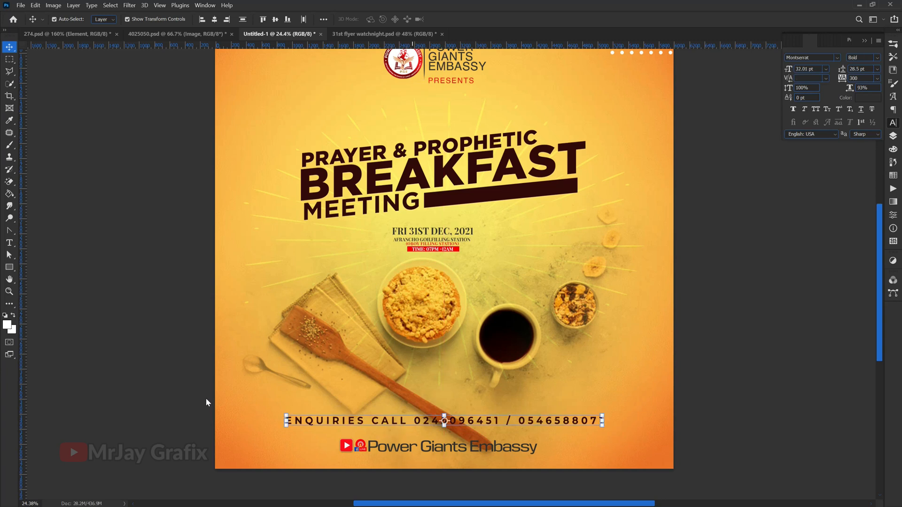
click(368, 368)
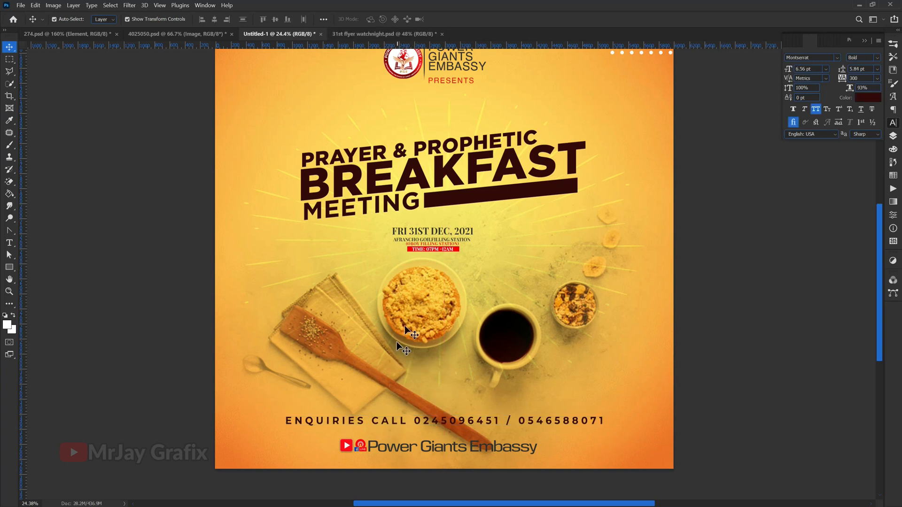
scroll(425, 250, up, 6)
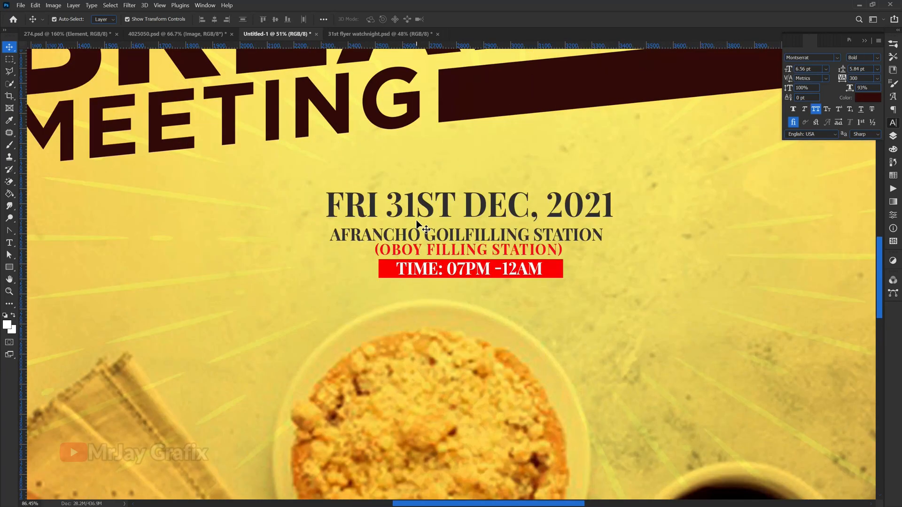
Replace the date text below the headline with "SUN.24 JULY 2022"
double_click(417, 206)
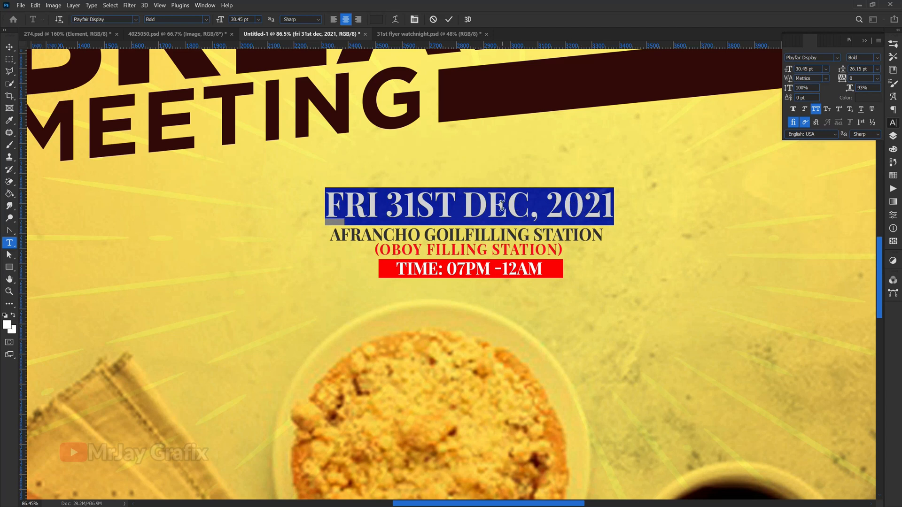
text(SUN)
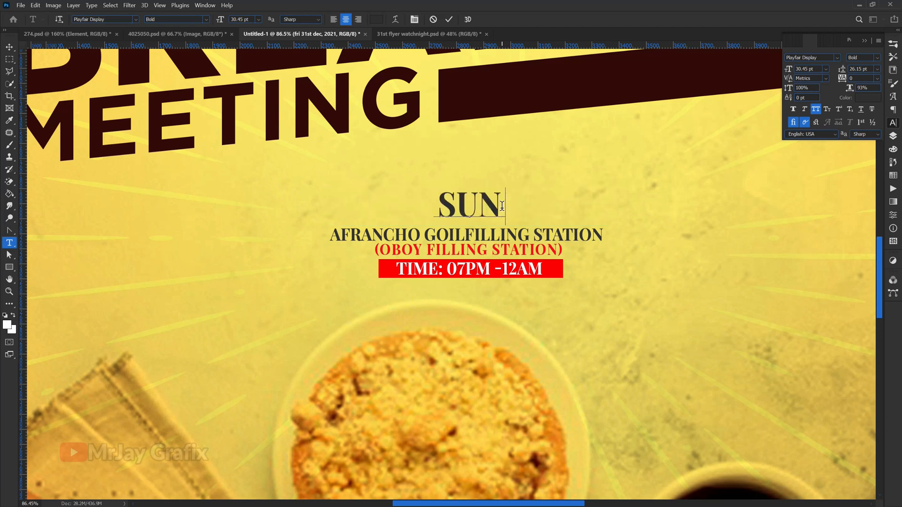
text(.)
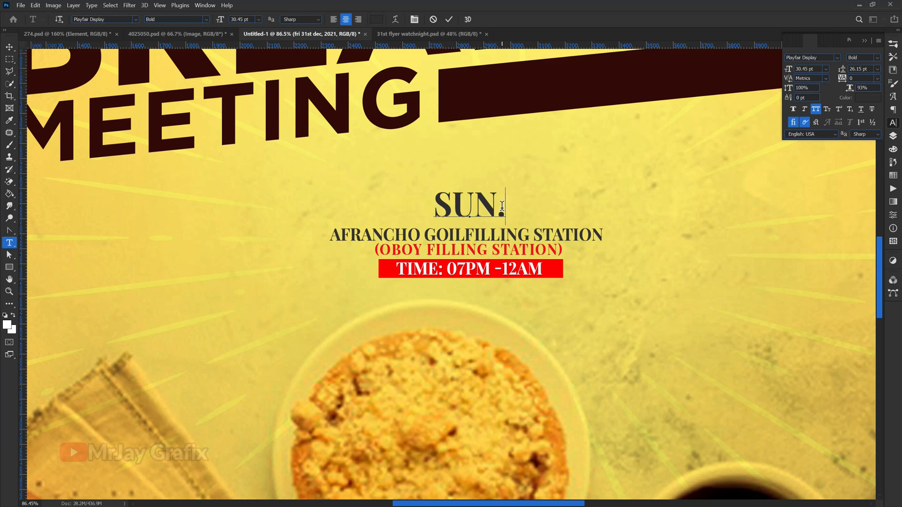
text(24)
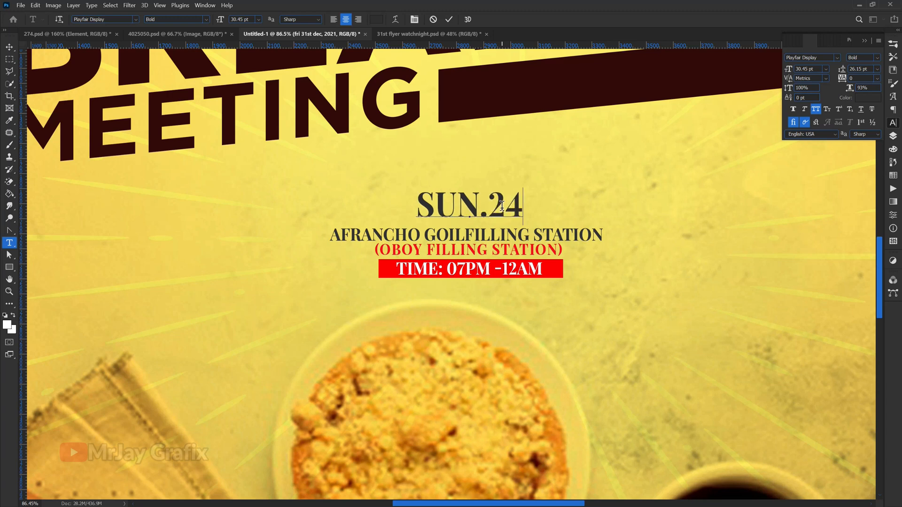
text( JULY)
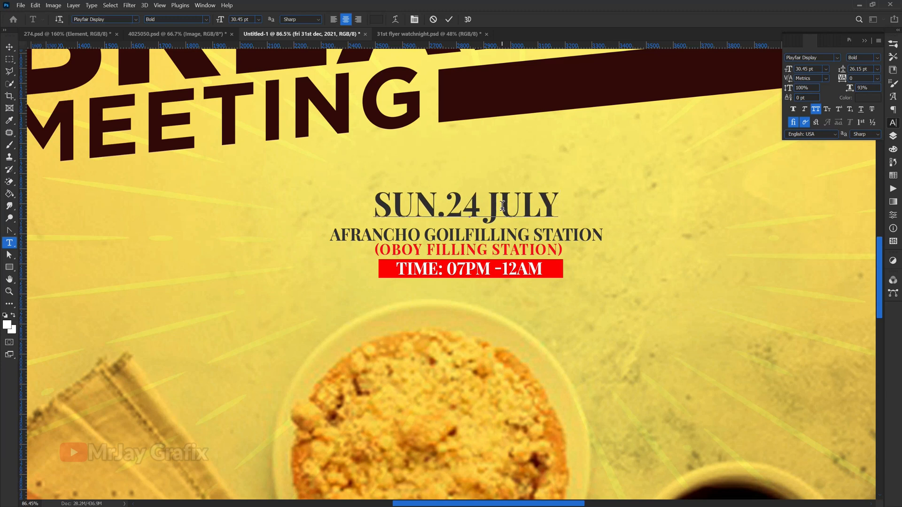
text( 2021)
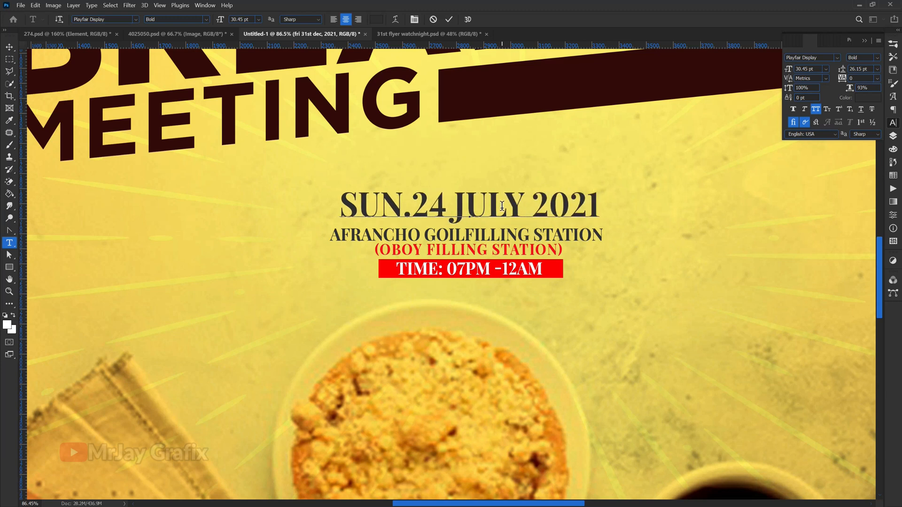
key(BackSpace)
text(2)
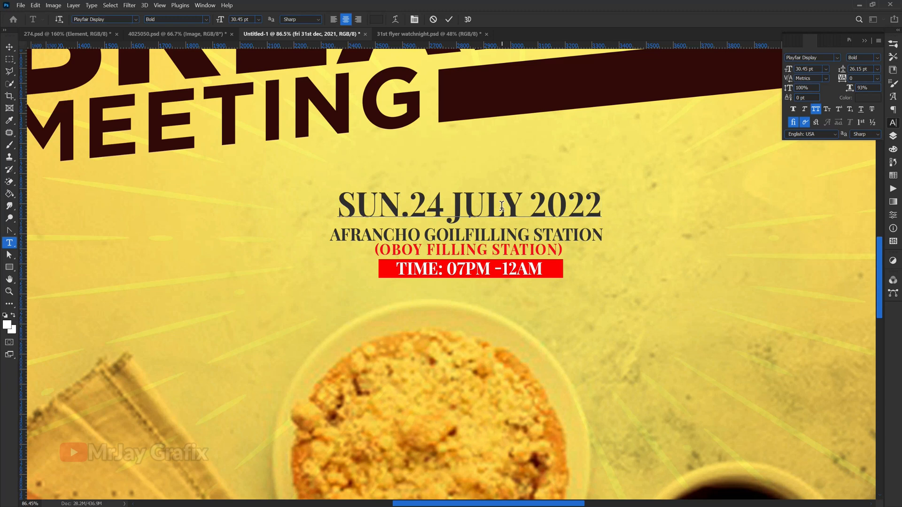
click(449, 20)
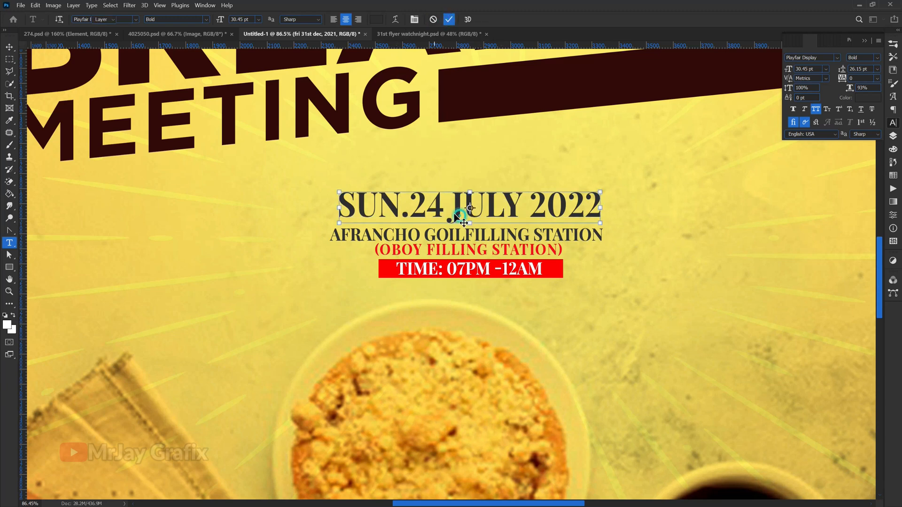
key(v)
Change the font of the whole date line to Gotham Black Regular
double_click(431, 205)
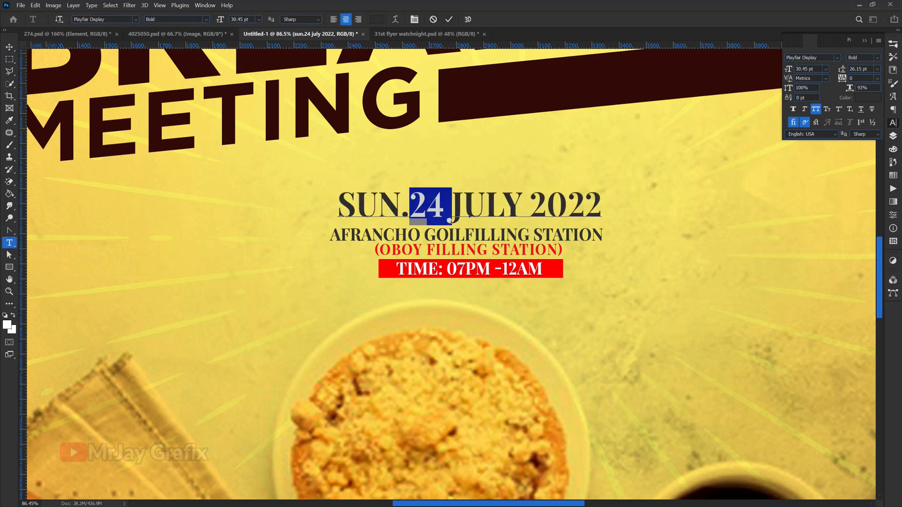
drag(602, 205, 284, 214)
click(809, 57)
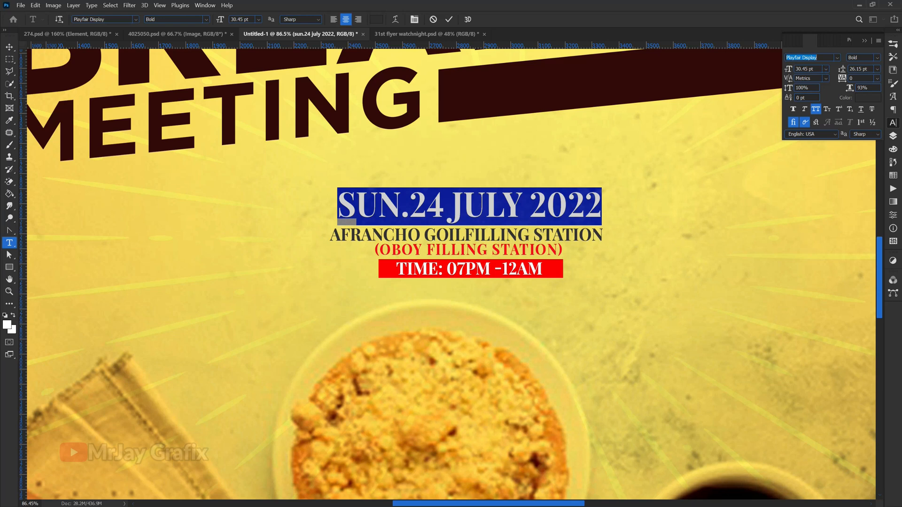
text(go)
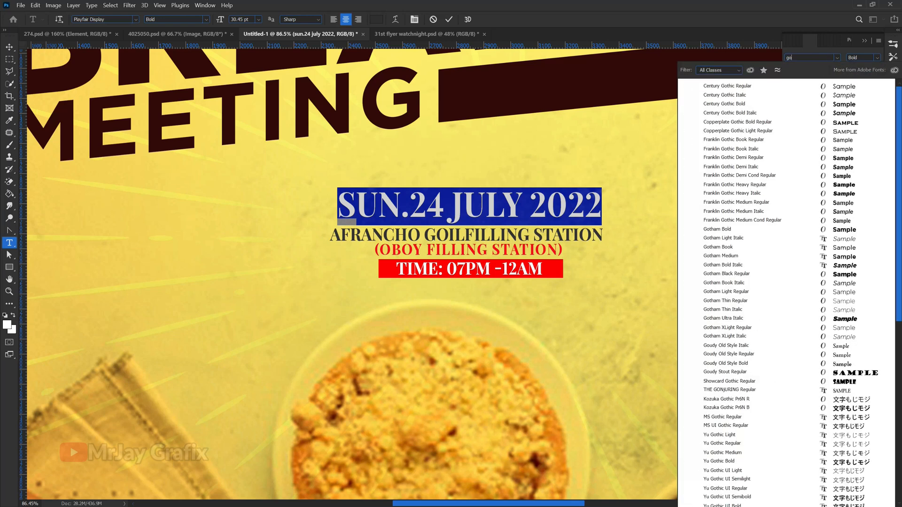
text(tham Black)
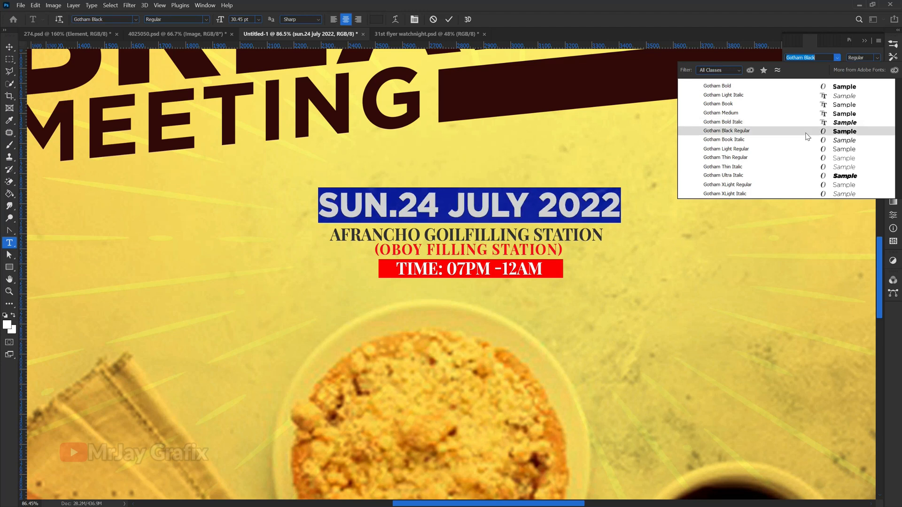
click(818, 131)
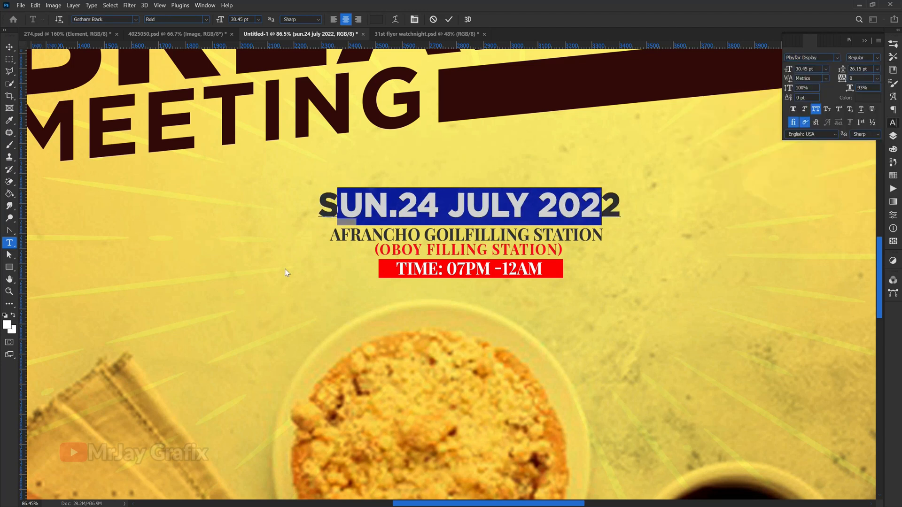
click(450, 19)
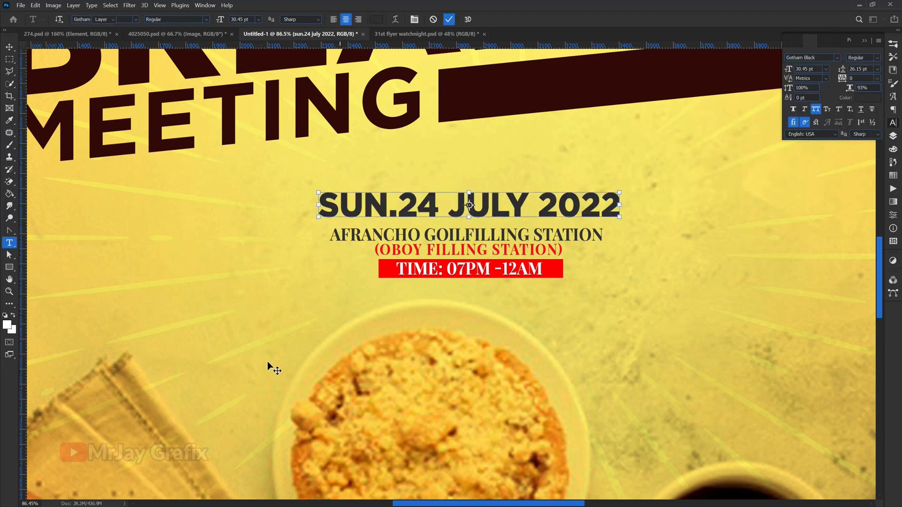
key(v)
Delete the time text and the red bar behind it
double_click(499, 273)
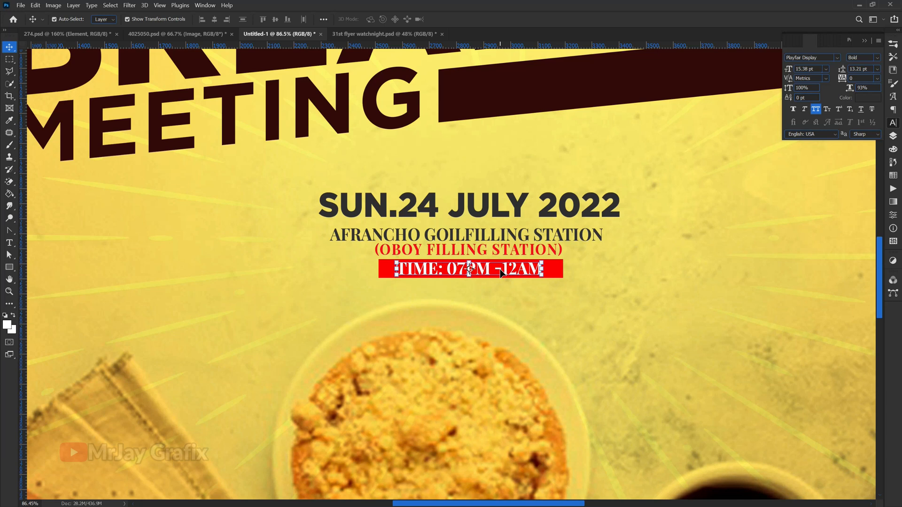
click(495, 271)
click(293, 274)
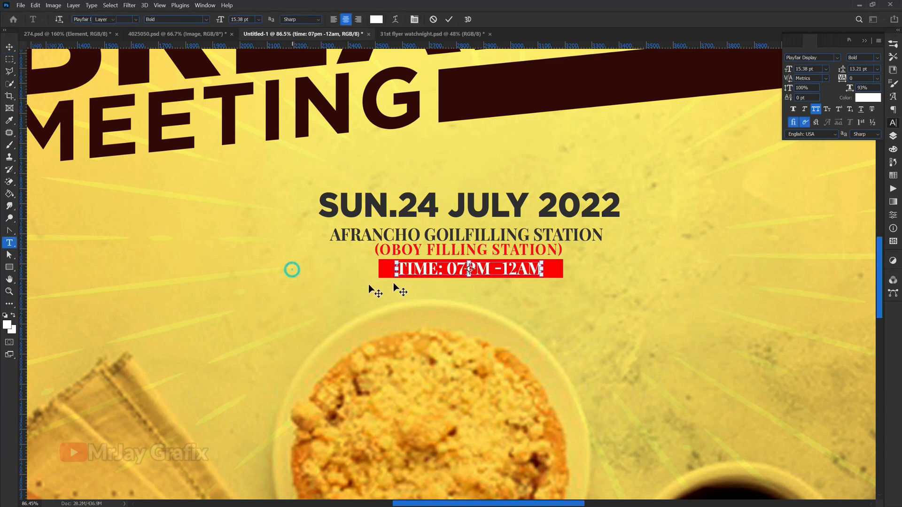
key(v)
click(425, 145)
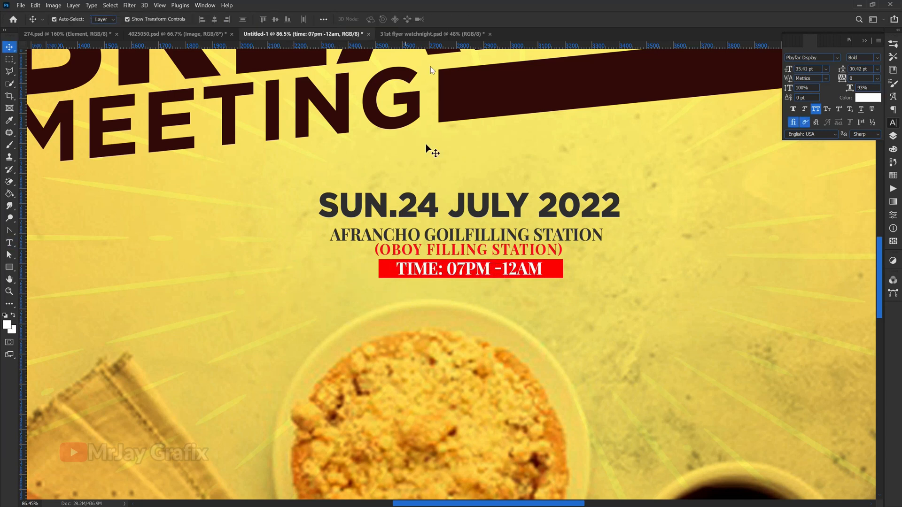
drag(367, 270, 426, 282)
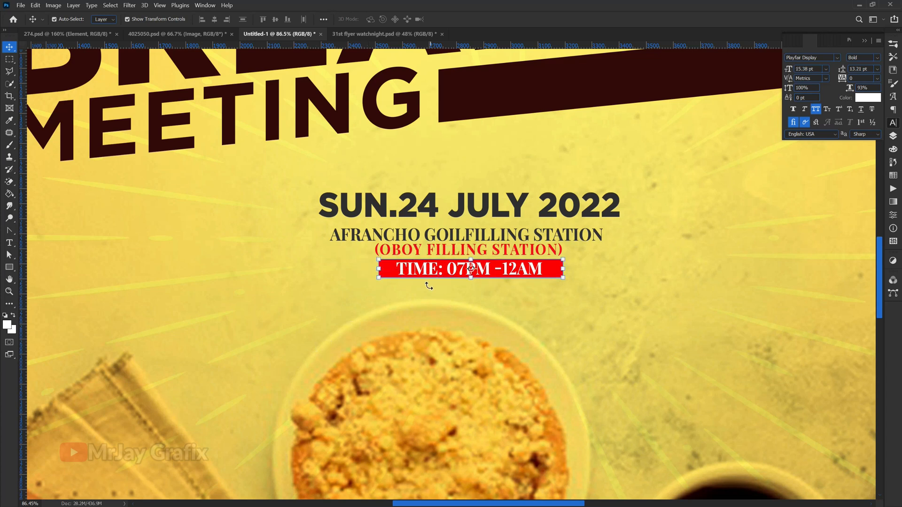
Select the date and venue text together and scale them up to about 140%
click(428, 249)
click(358, 295)
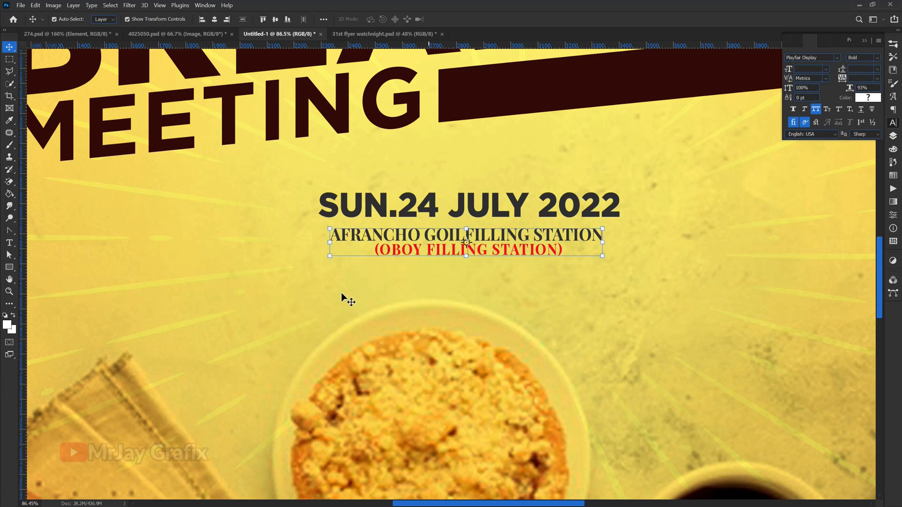
drag(312, 293, 486, 254)
key(ctrl+t)
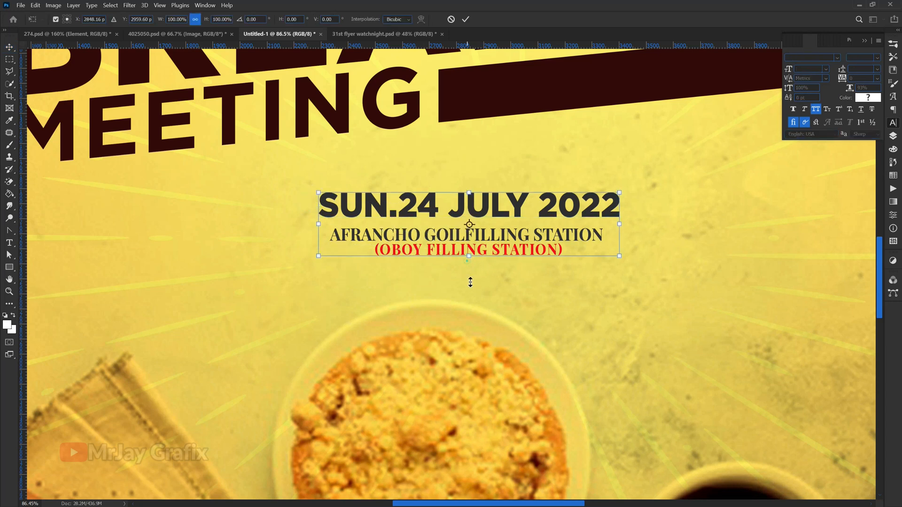
drag(471, 286, 466, 287)
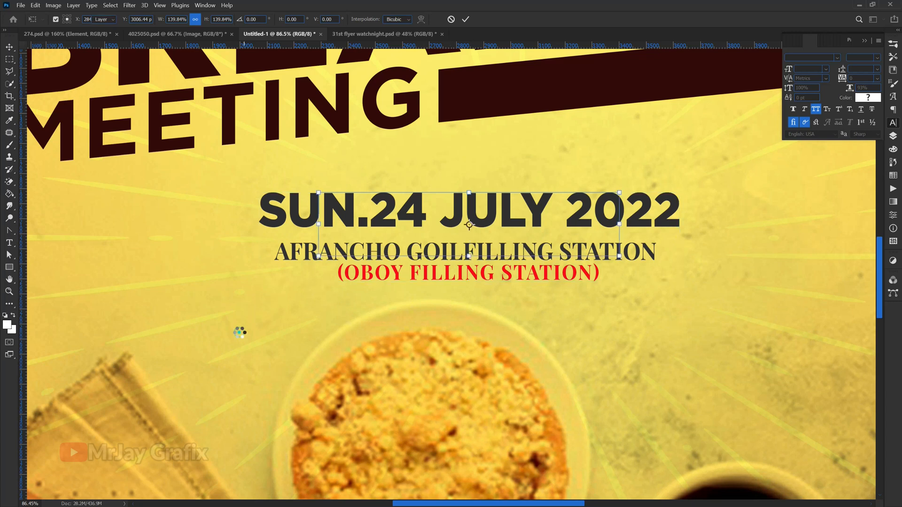
key(Return)
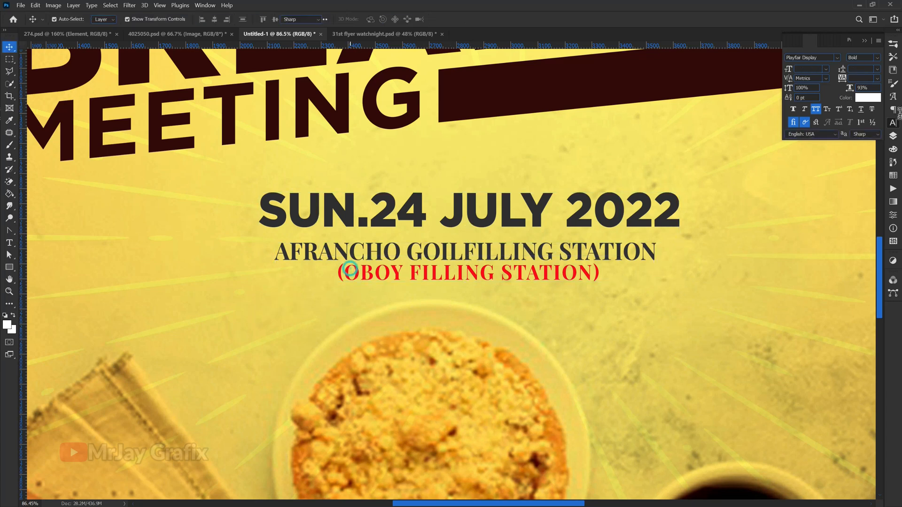
Change the font of both venue lines to Gotham Bold
double_click(351, 273)
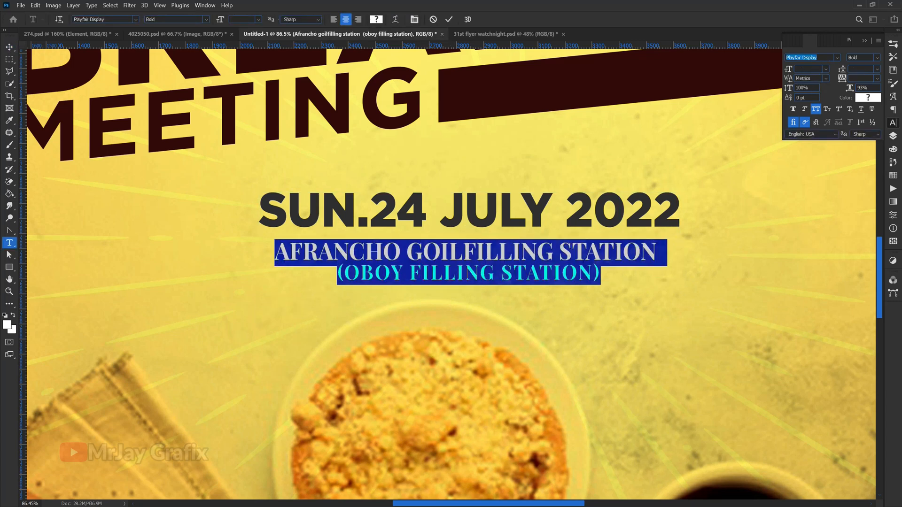
text(gotha)
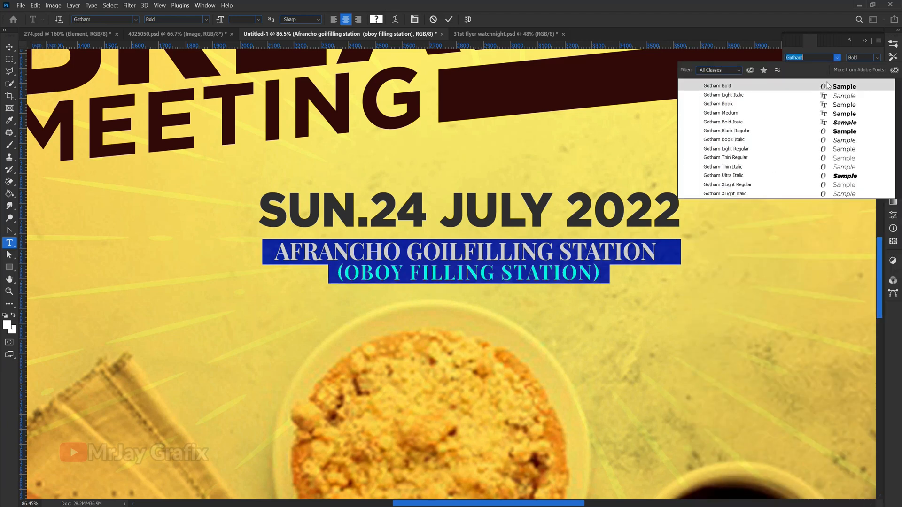
click(828, 87)
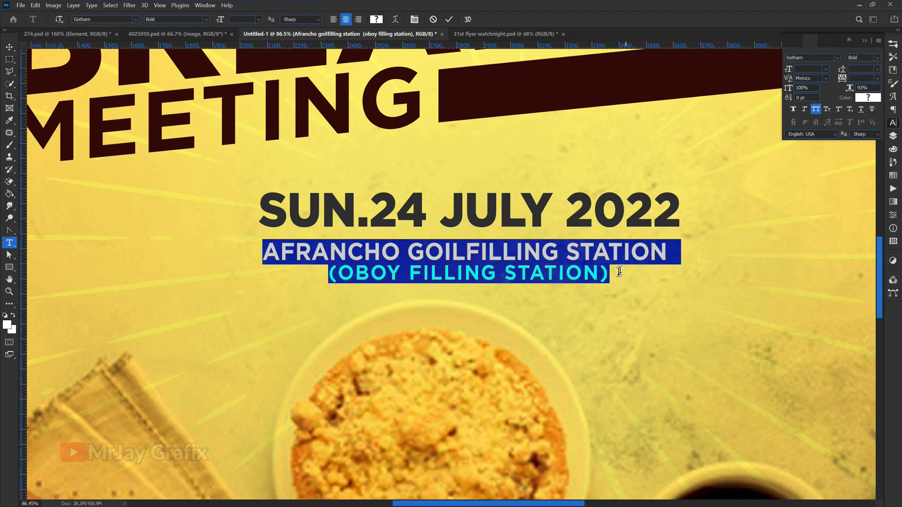
Recolour both venue lines dark maroon, sampled from the slanted bar beside MEETING
click(868, 97)
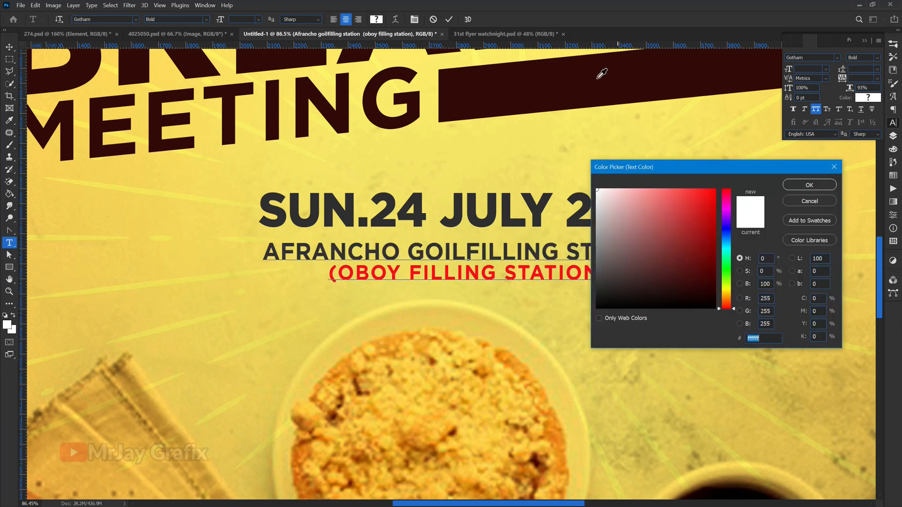
click(597, 77)
click(809, 185)
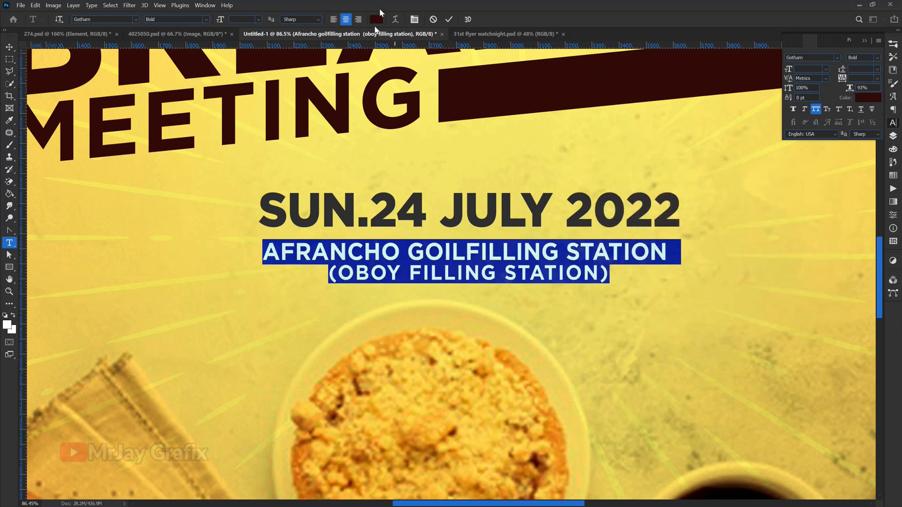
click(450, 19)
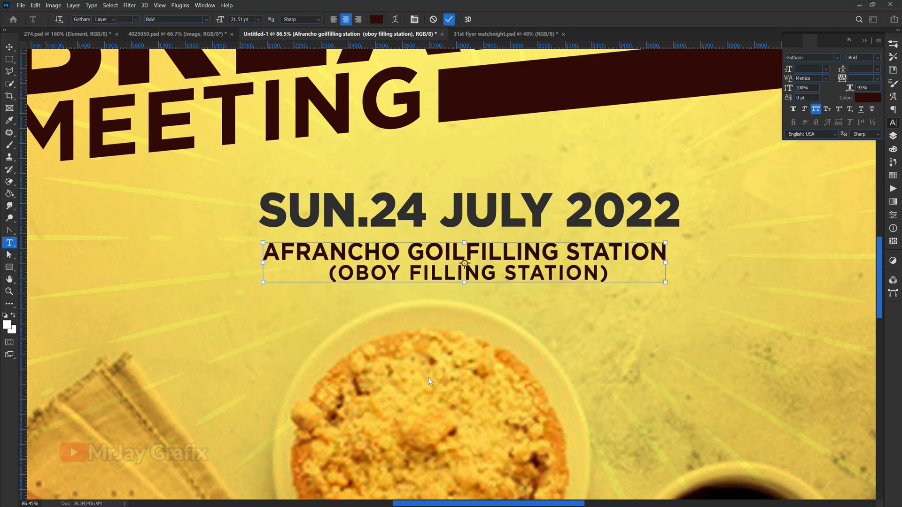
key(v)
Select the date and venue text together and enlarge them to about 119%, extending the block to the right under the headline
scroll(429, 366, down, 5)
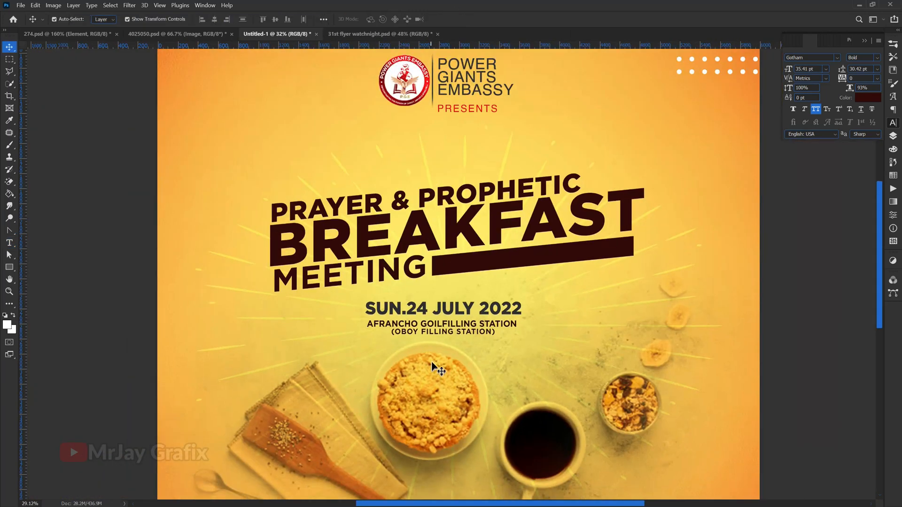
scroll(432, 314, down, 3)
right_click(389, 317)
click(383, 314)
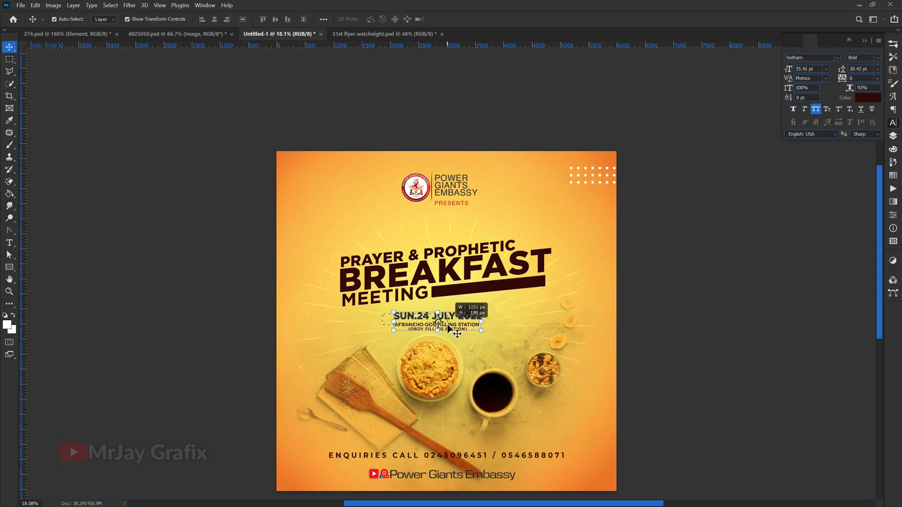
shift+click(478, 319)
mouse_move(484, 326)
mouse_down()
mouse_move(512, 328)
mouse_move(502, 327)
mouse_up()
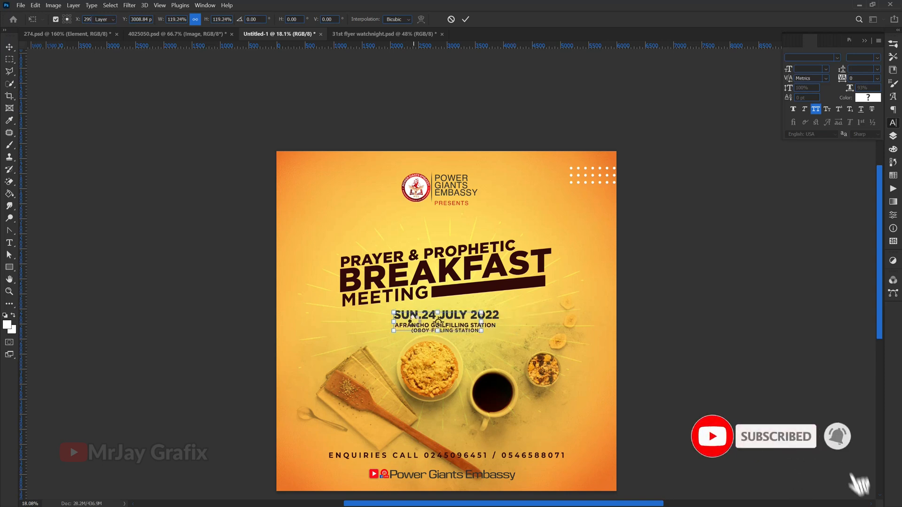
key(Return)
drag(413, 327, 416, 330)
Move the Prayer & Prophetic Breakfast Meeting headline slightly up, away from the date, and deselect it
click(355, 288)
drag(446, 296, 442, 288)
click(256, 315)
click(251, 335)
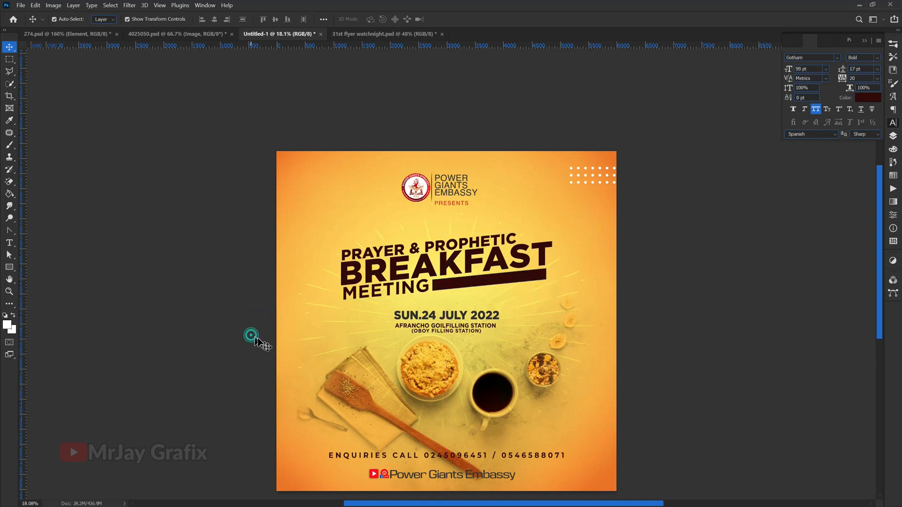
Draw an 807 px circle beside the venue text, above the napkin, and fill it dark maroon
scroll(471, 482, up, 3)
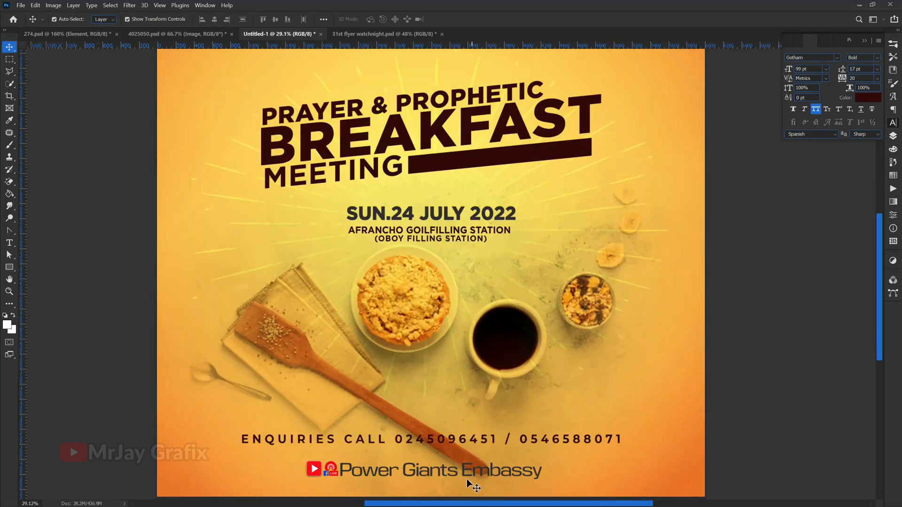
right_click(9, 267)
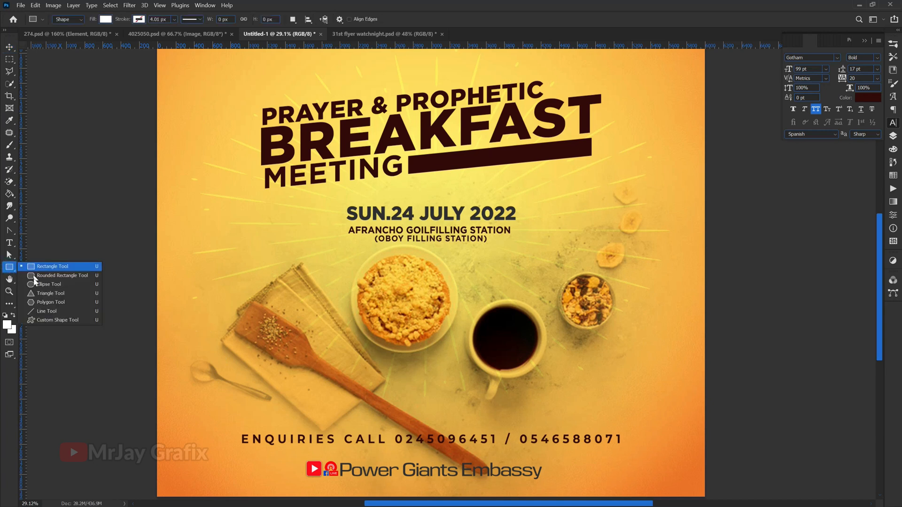
click(38, 277)
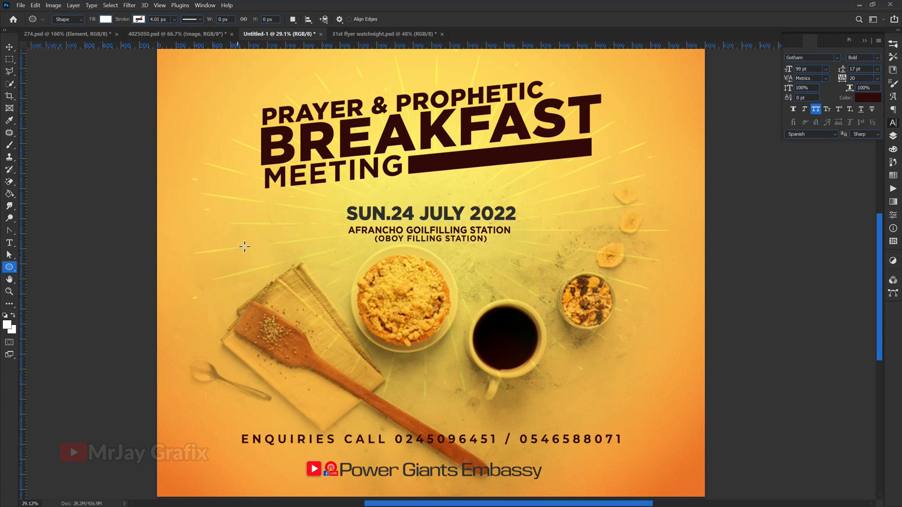
drag(255, 221, 328, 295)
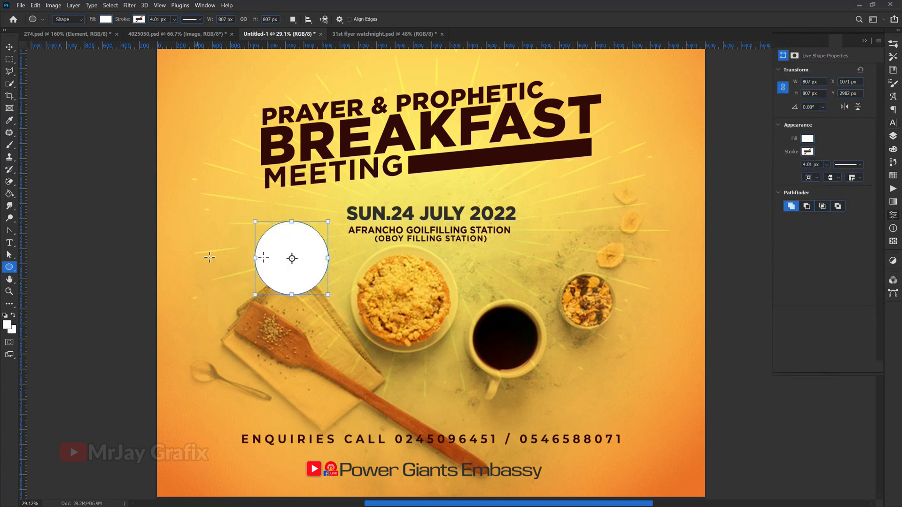
click(807, 138)
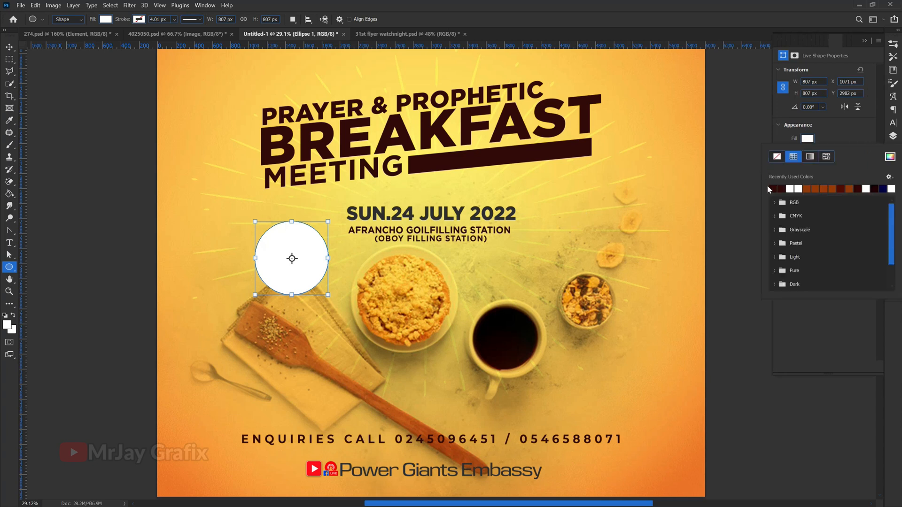
click(773, 188)
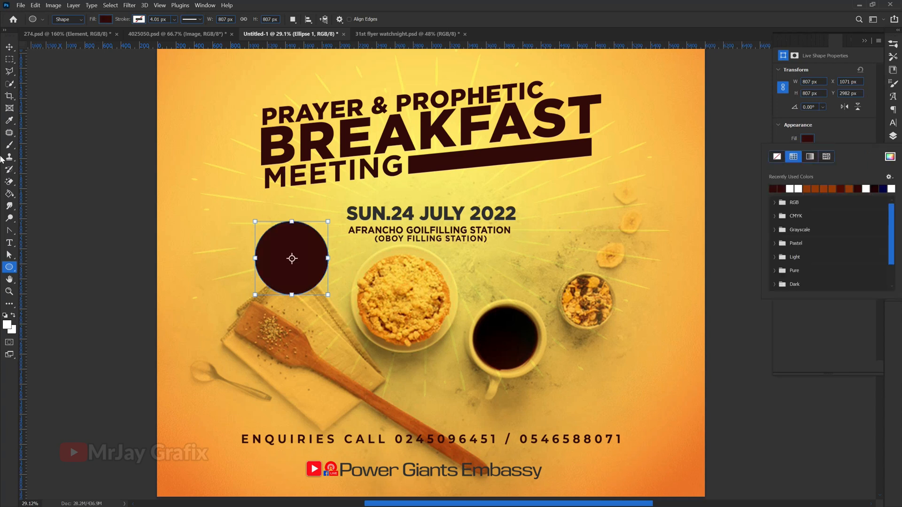
click(5, 51)
click(84, 288)
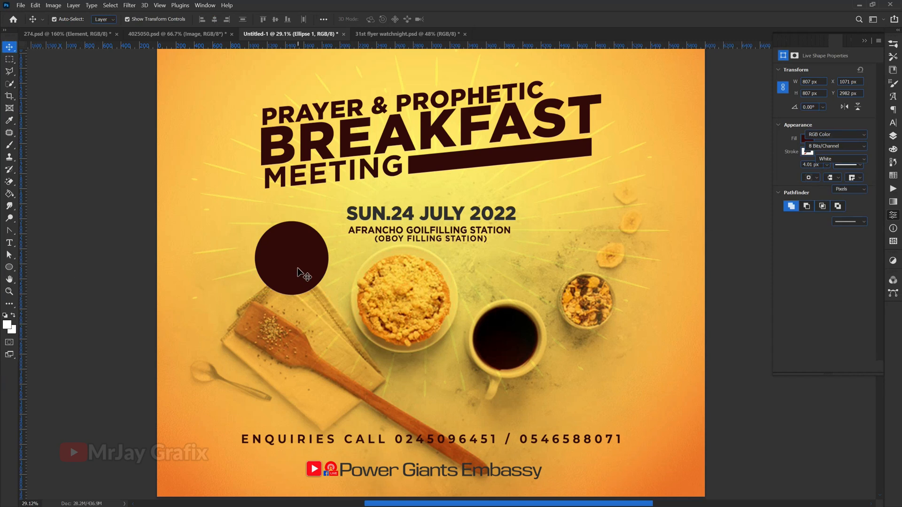
Move the maroon circle above the coffee cup, scale it down to about 618 px, and delete it
drag(294, 268, 534, 271)
key(ctrl+t)
key(Return)
drag(558, 332, 530, 244)
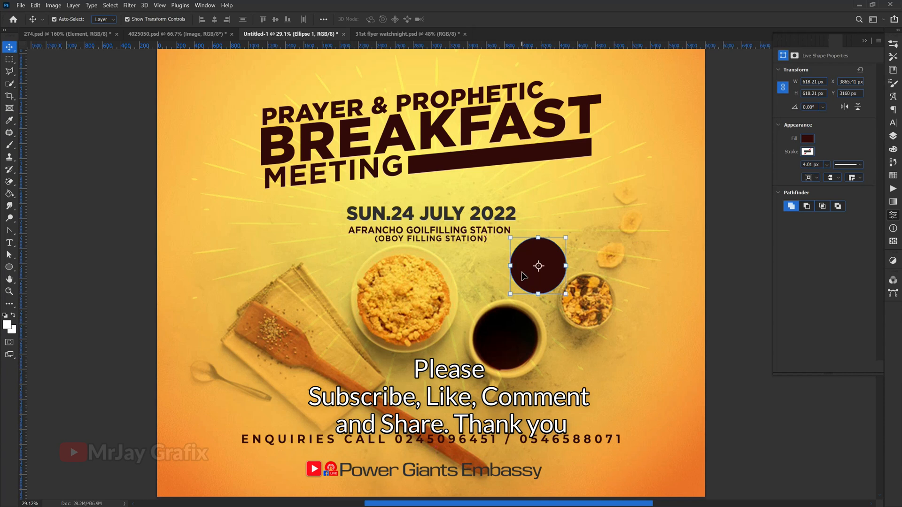
key(Delete)
Nudge the two-line venue text slightly up, closer to the date, and deselect it
scroll(434, 344, down, 3)
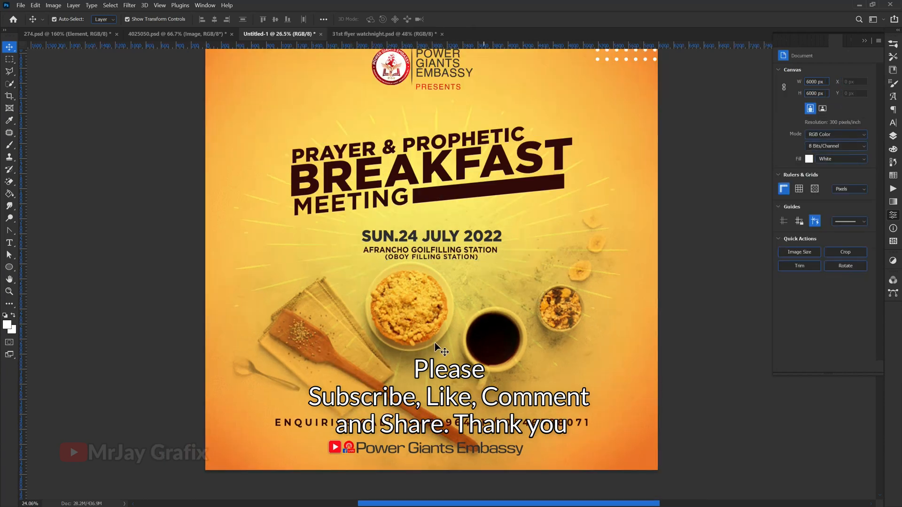
scroll(404, 235, up, 2)
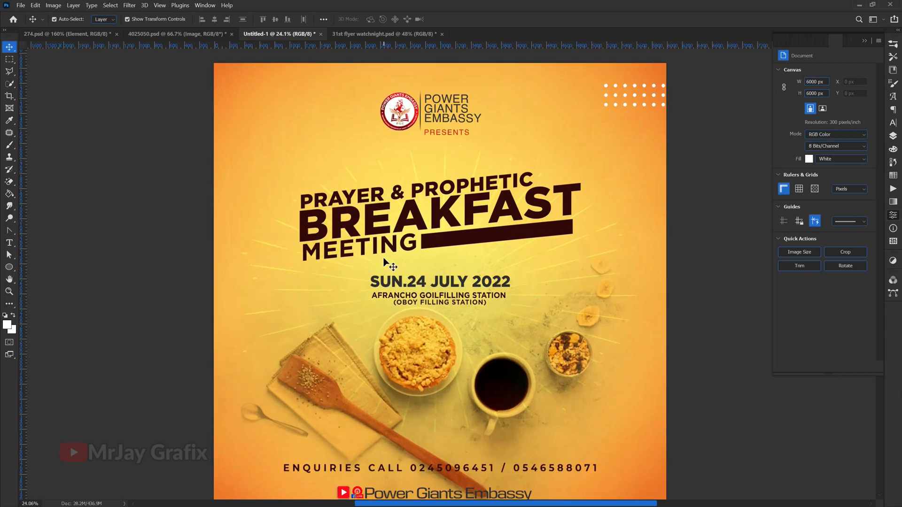
scroll(387, 303, down, 1)
scroll(387, 300, up, 3)
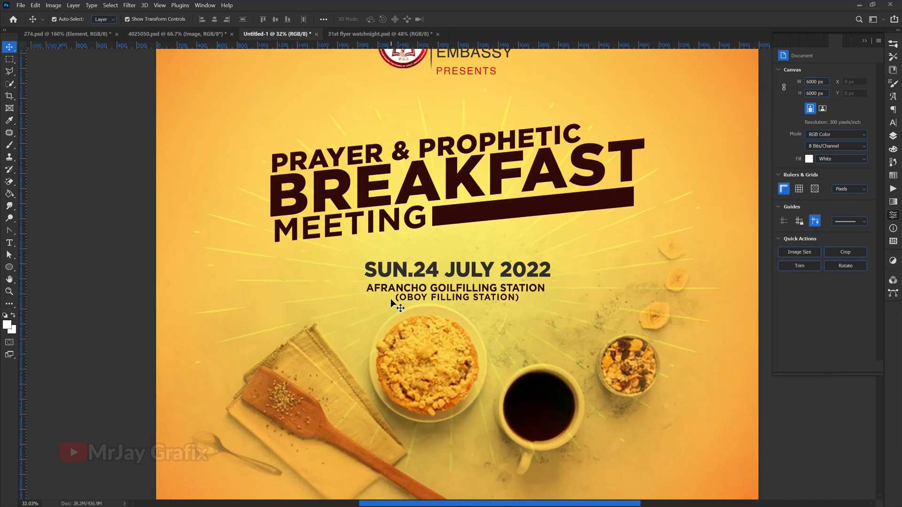
click(475, 296)
key(Up)
key(Up)
key(Up)
key(Up)
key(Up)
key(Up)
key(Up)
key(Up)
key(Up)
key(Up)
key(Up)
key(Up)
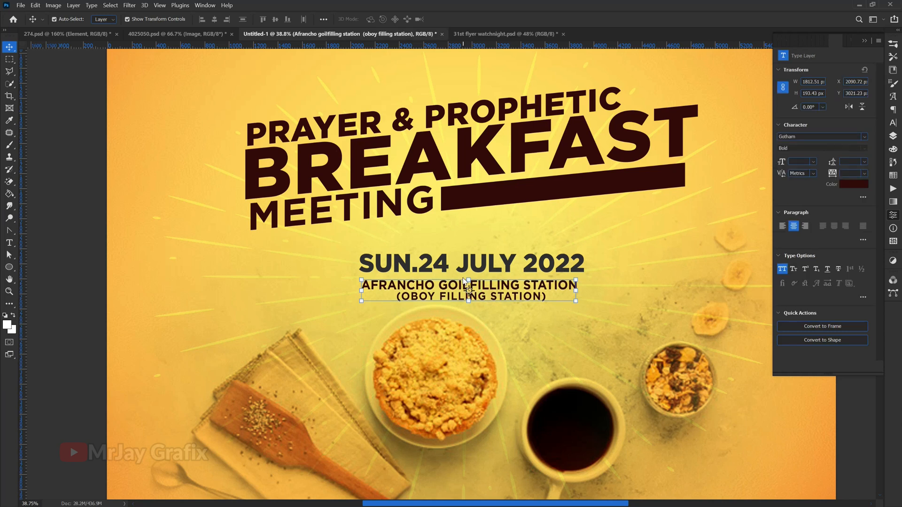
click(376, 355)
Recolour the dot pattern in the flyer's upper-right corner dark maroon, sampled from the slanted bar beside MEETING
scroll(378, 353, down, 1)
scroll(378, 350, down, 2)
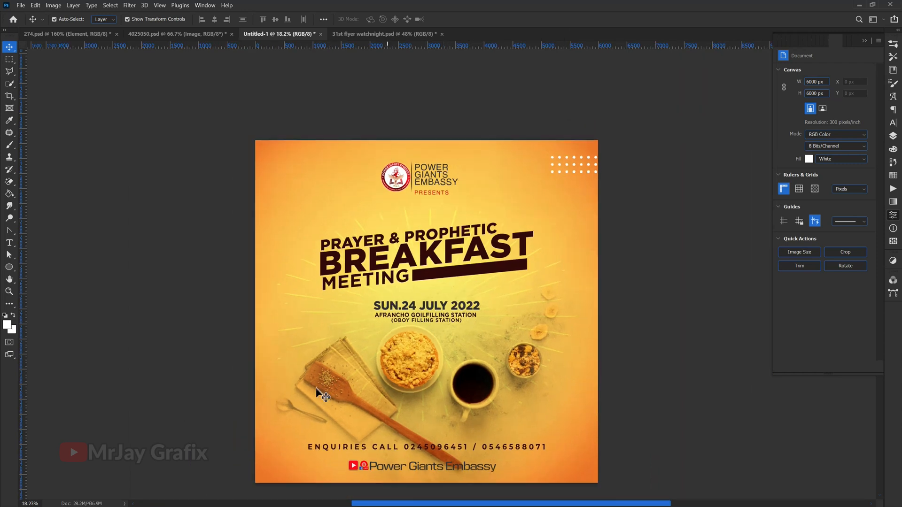
scroll(323, 402, up, 1)
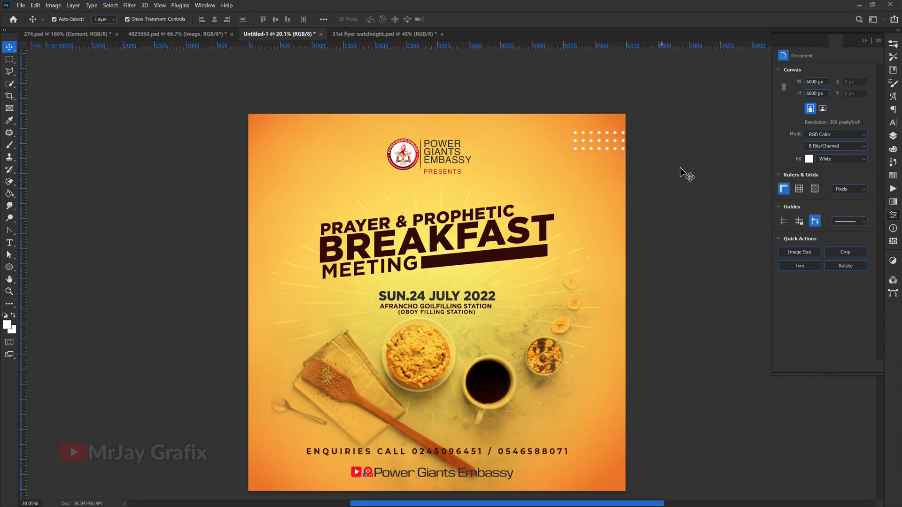
click(624, 143)
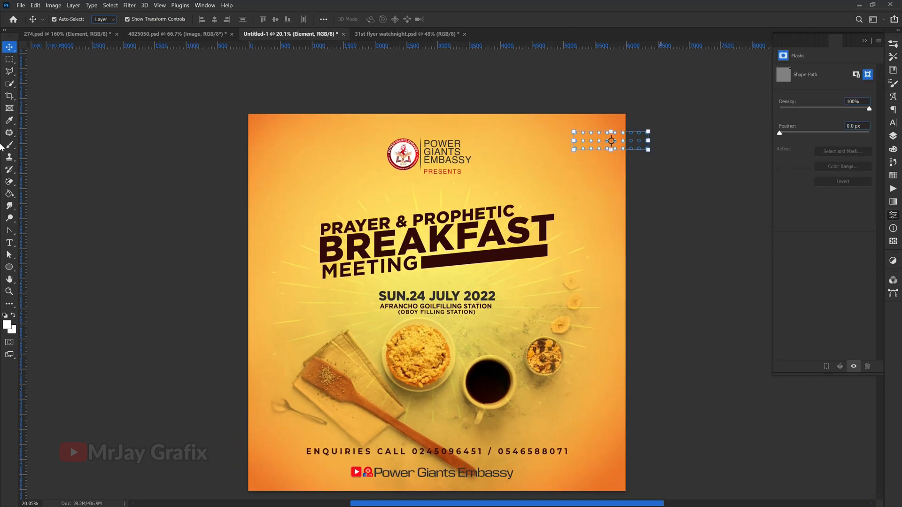
click(893, 136)
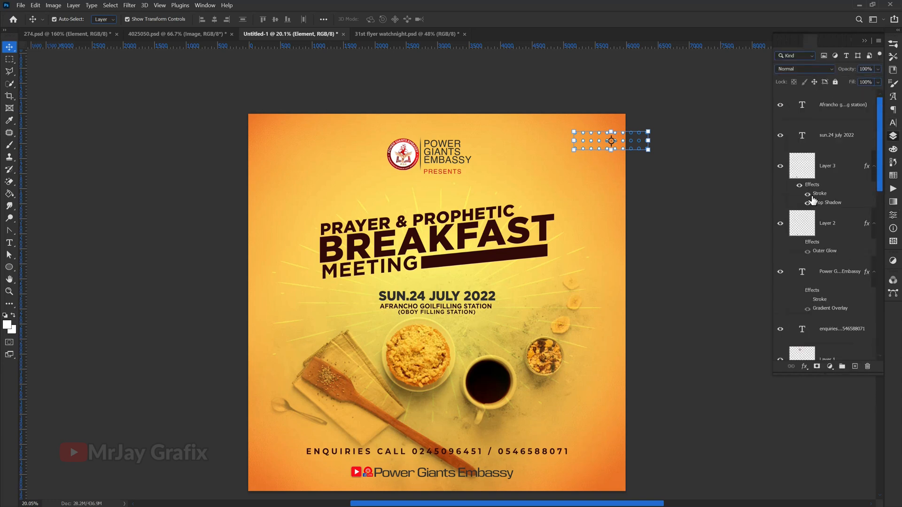
scroll(813, 199, down, 10)
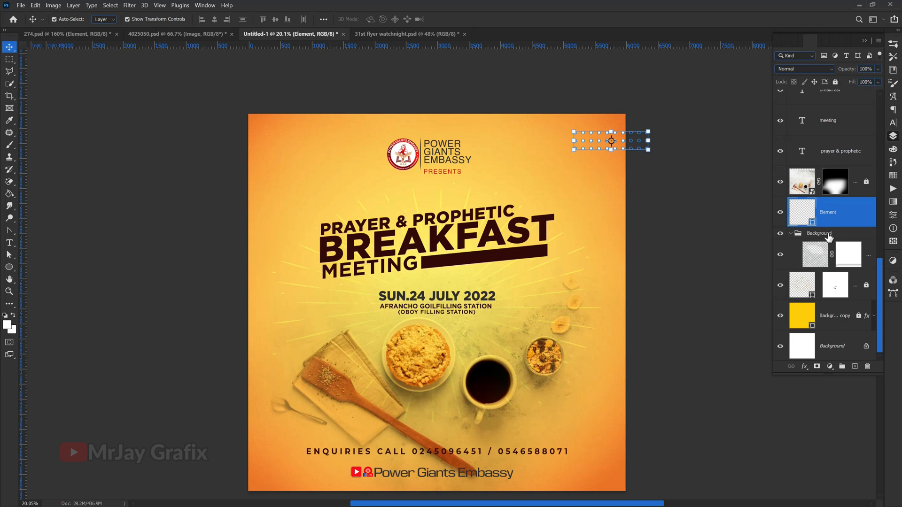
double_click(813, 225)
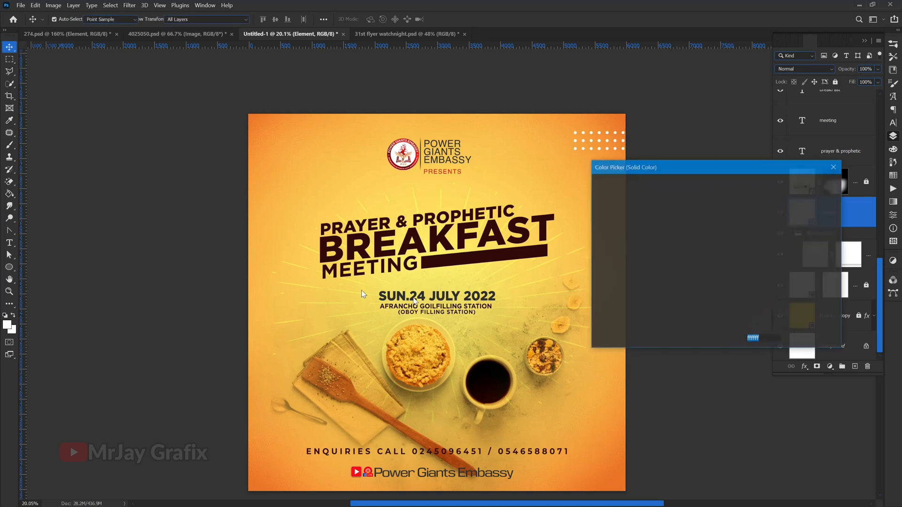
click(461, 255)
key(Return)
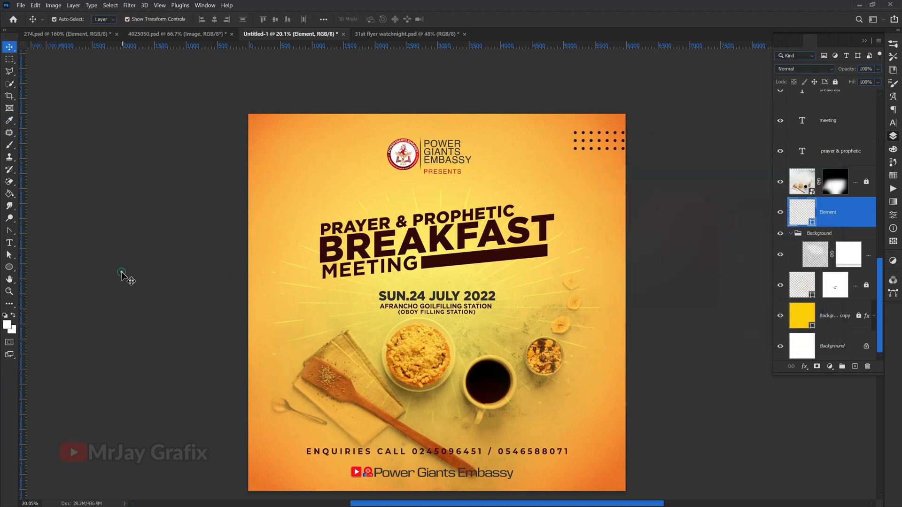
Select the date and venue text together and enlarge them to about 124%, centred under the headline
scroll(416, 403, down, 1)
scroll(417, 407, up, 1)
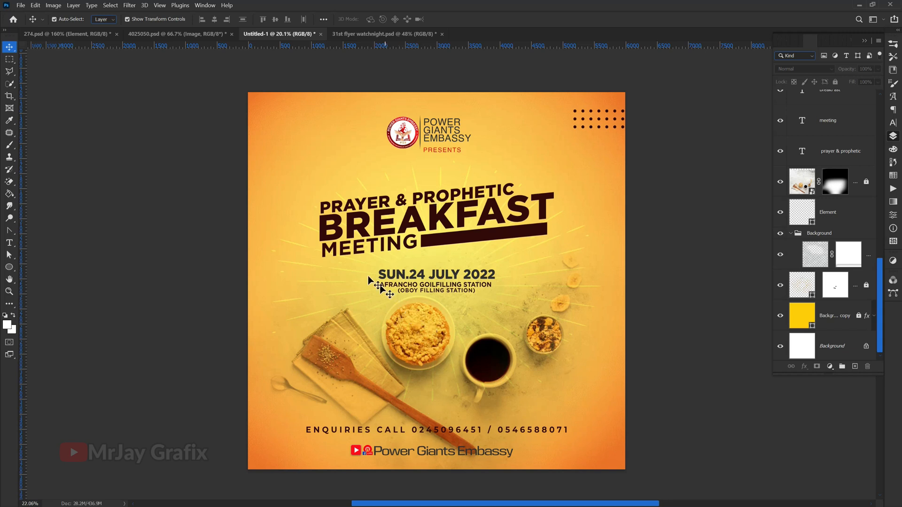
scroll(376, 282, up, 1)
click(432, 274)
drag(441, 299, 441, 306)
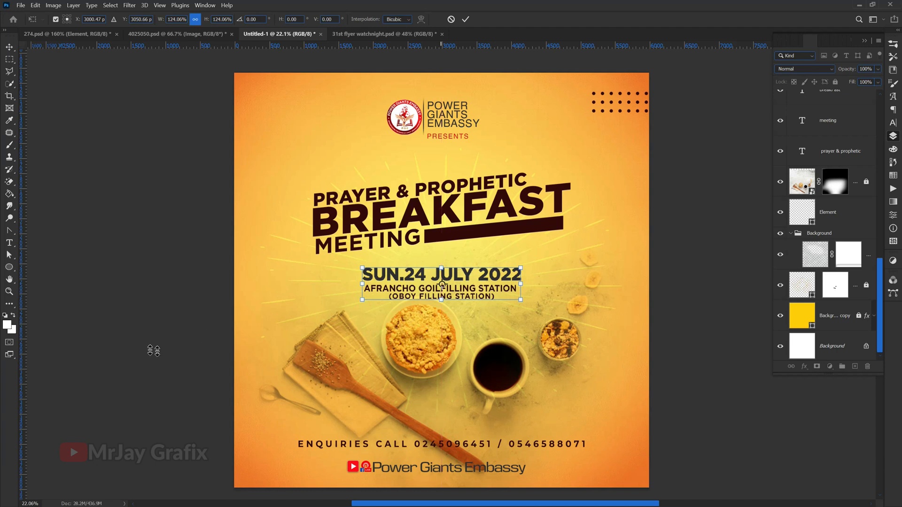
key(Return)
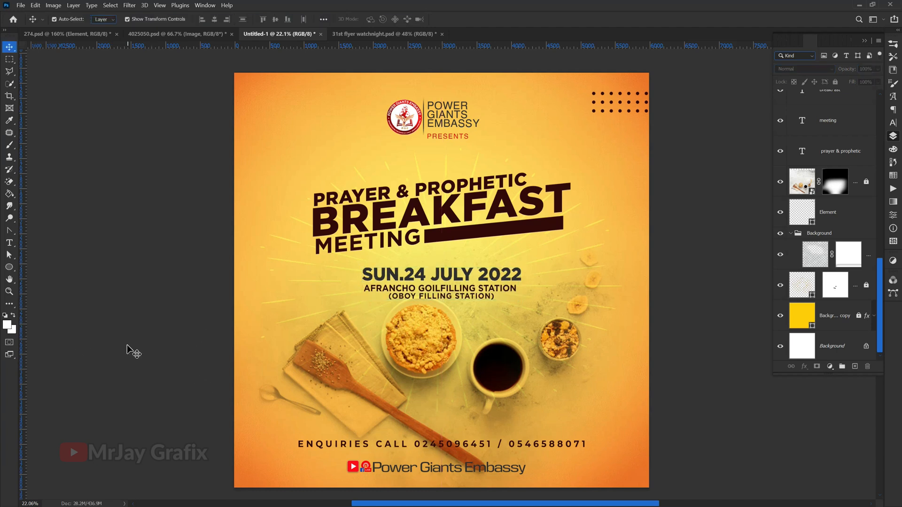